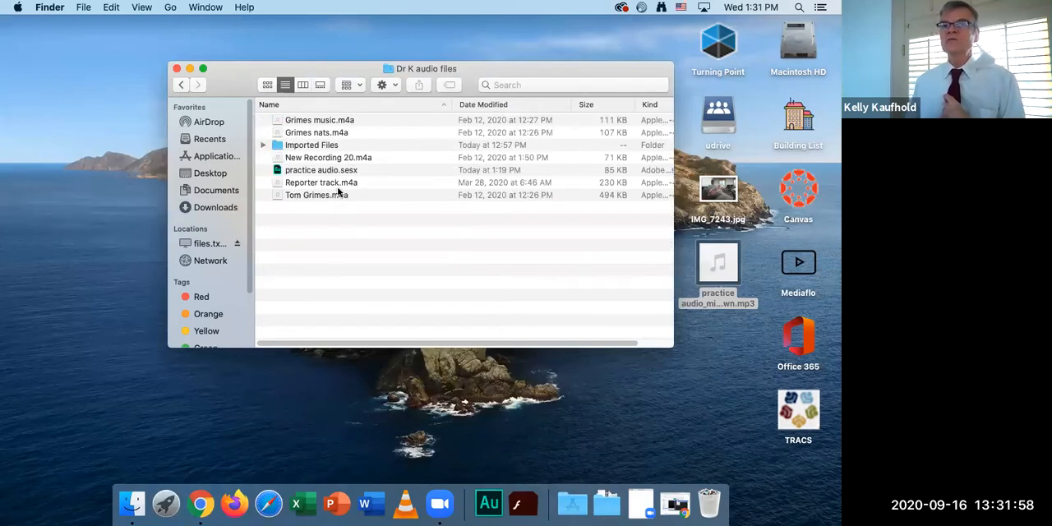
left_click(344, 183)
left_click(331, 121)
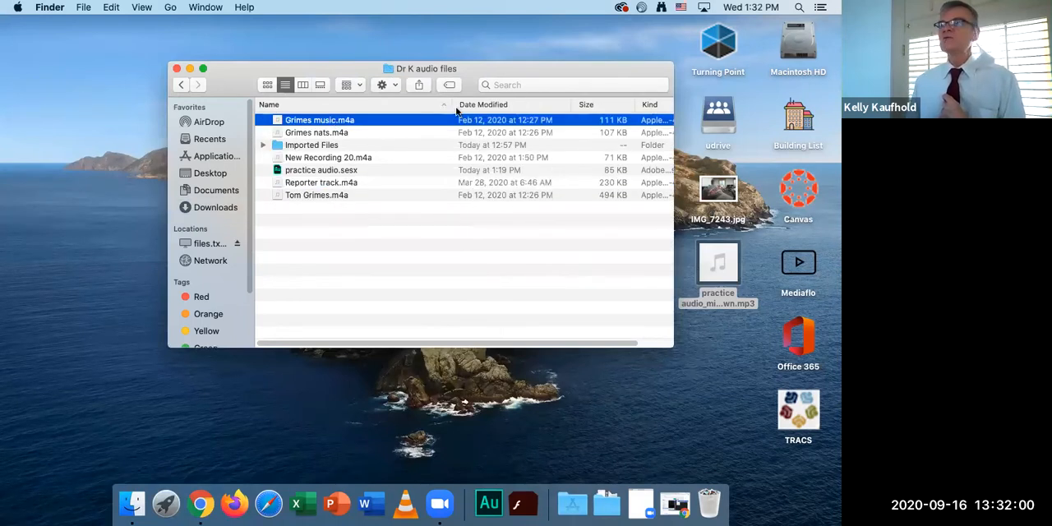
Search the computer for "aud" with Spotlight.
left_click(799, 8)
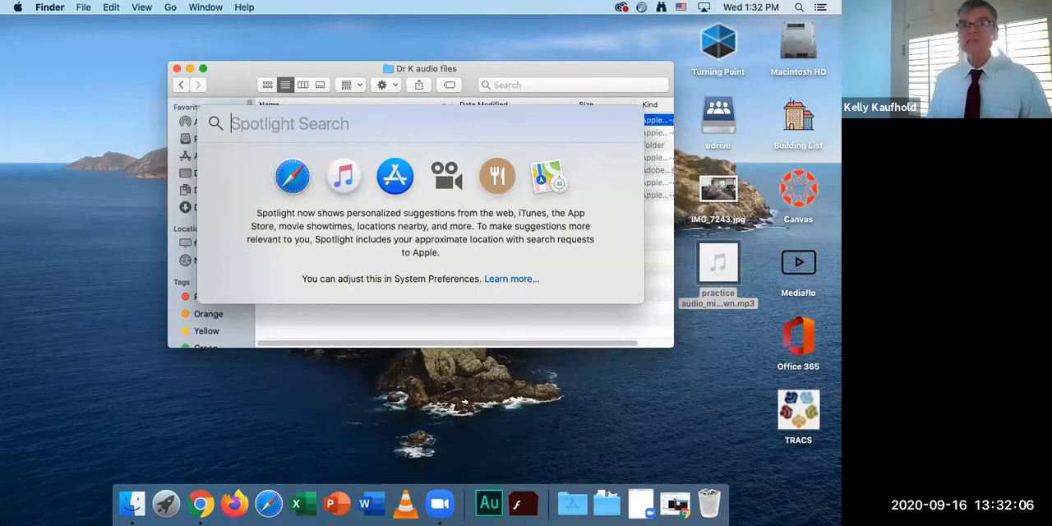
type("audio MIDI Setup")
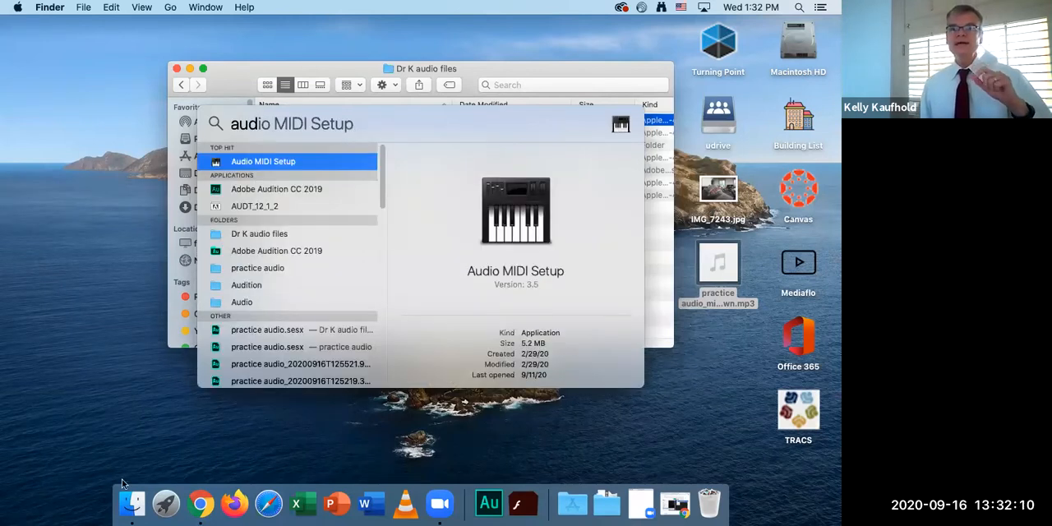
key("Down")
Show the Applications folder as a list in Finder and launch Adobe Audition CC 2019 from its folder.
left_click(137, 506)
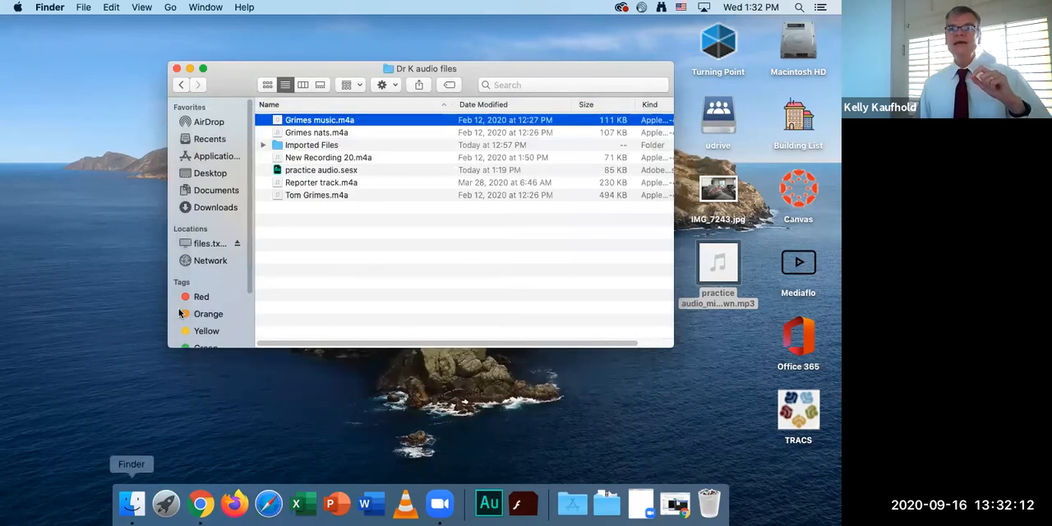
left_click(210, 157)
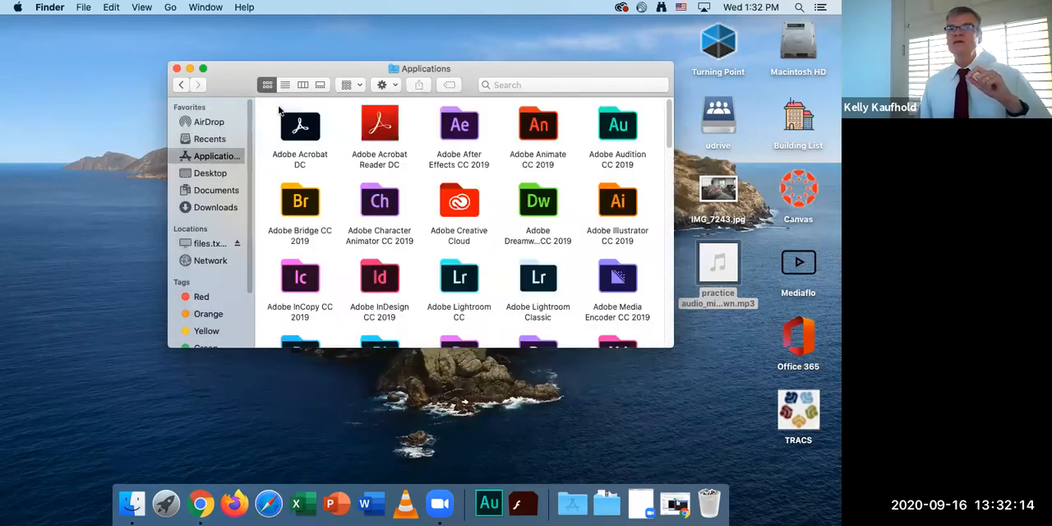
left_click(285, 85)
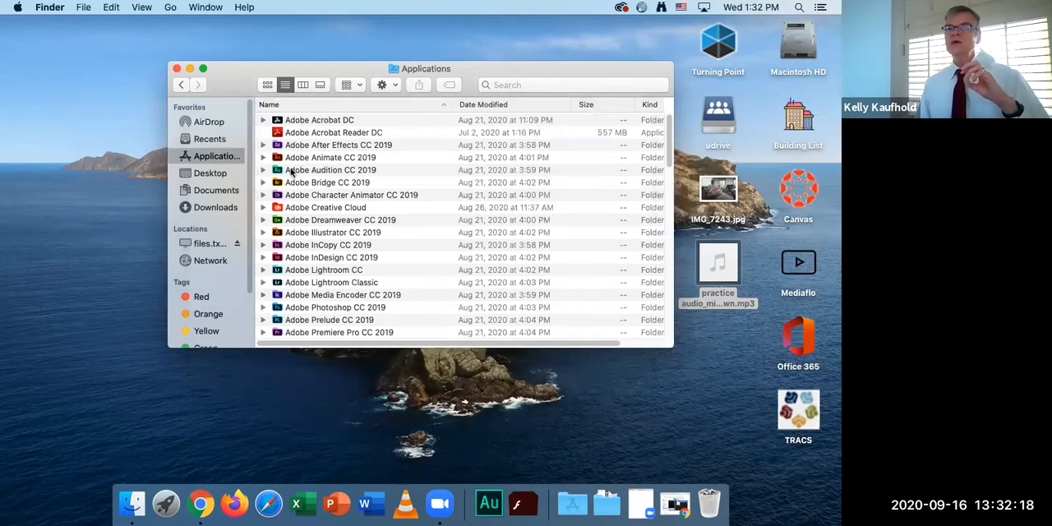
left_click(292, 171)
double_click(280, 172)
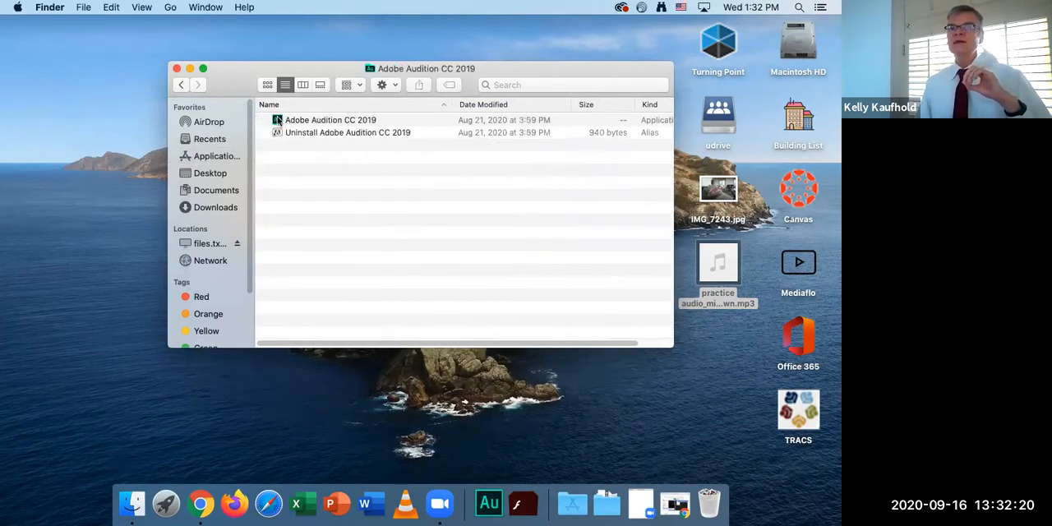
double_click(277, 121)
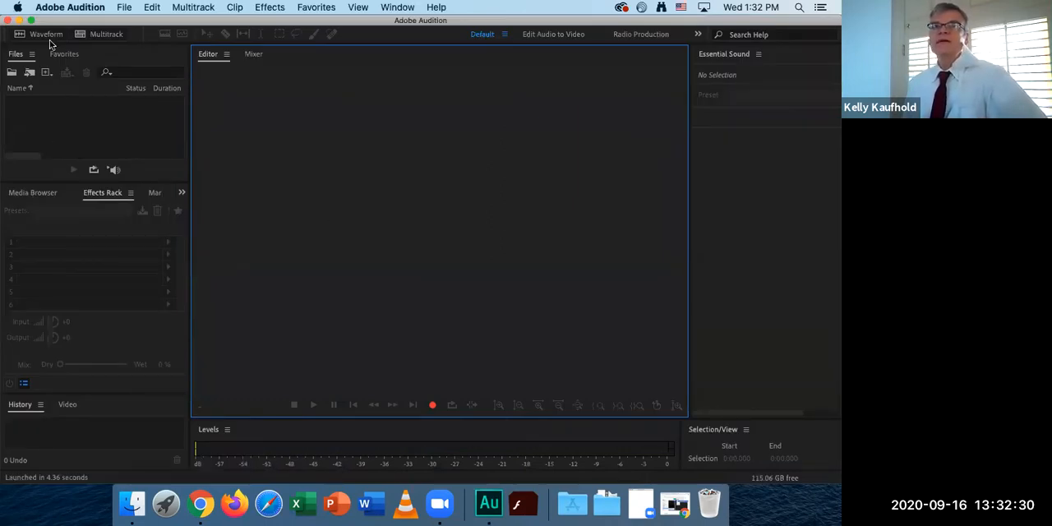
left_click(124, 7)
mouse_move(181, 232)
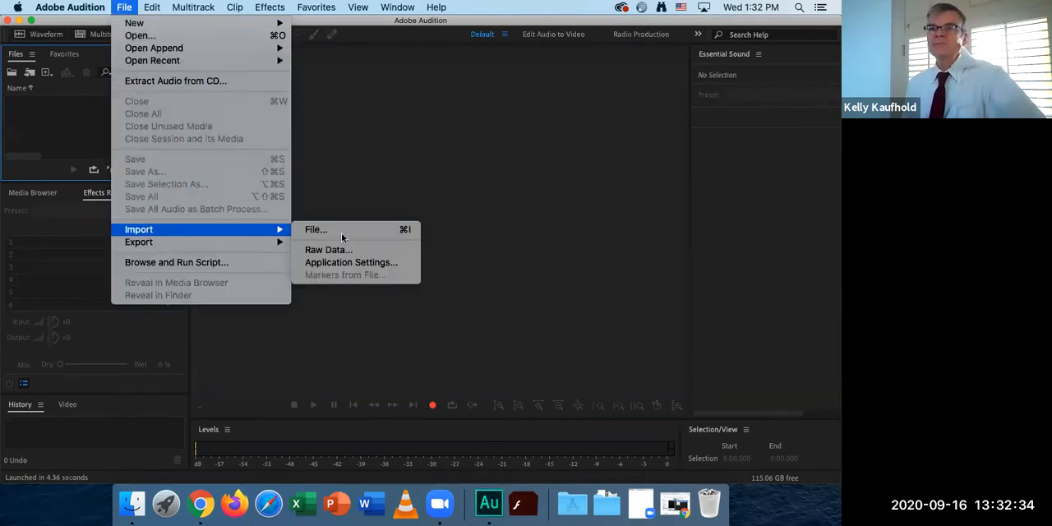
left_click(296, 236)
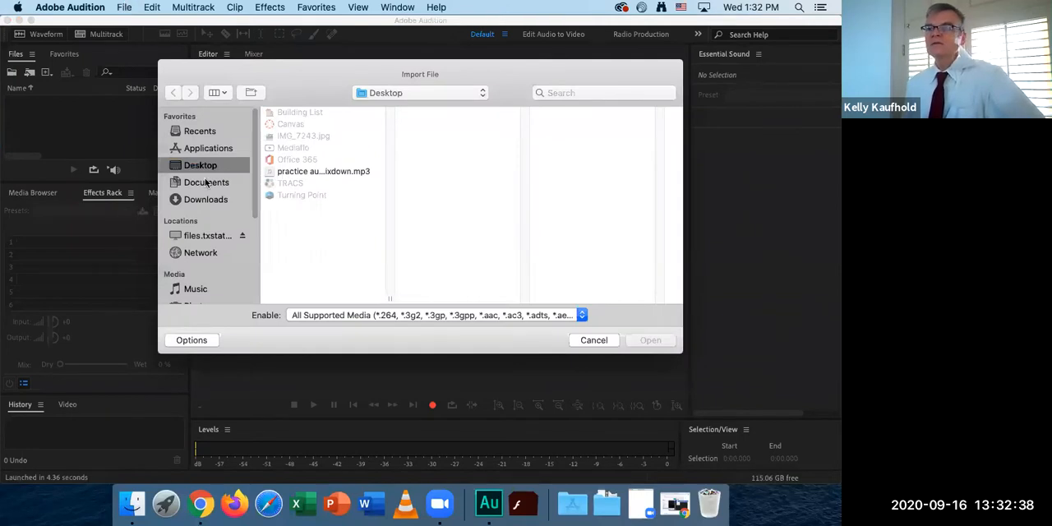
key("Escape")
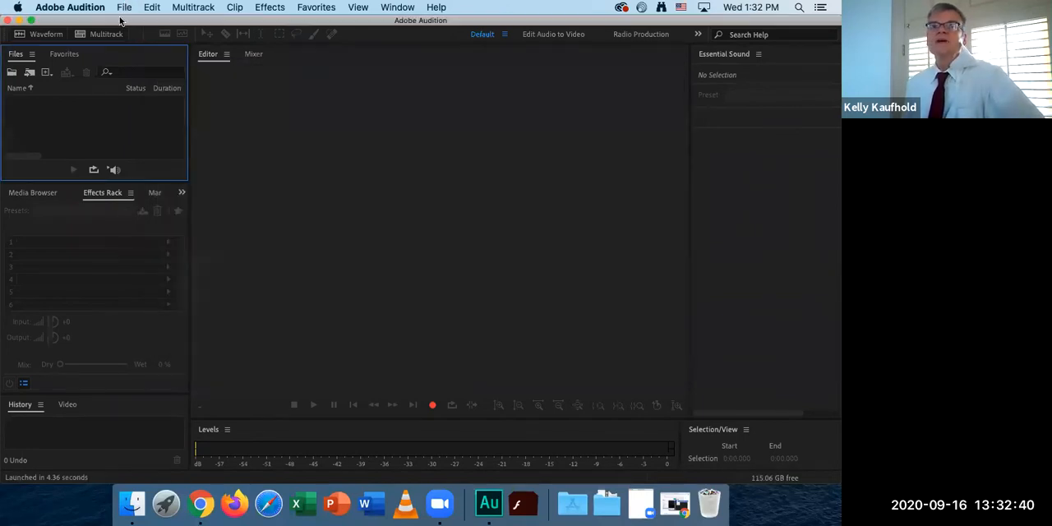
Try to import the five .m4a recordings from the Dr K audio files folder in Downloads using the Import File command.
left_click(124, 7)
mouse_move(152, 231)
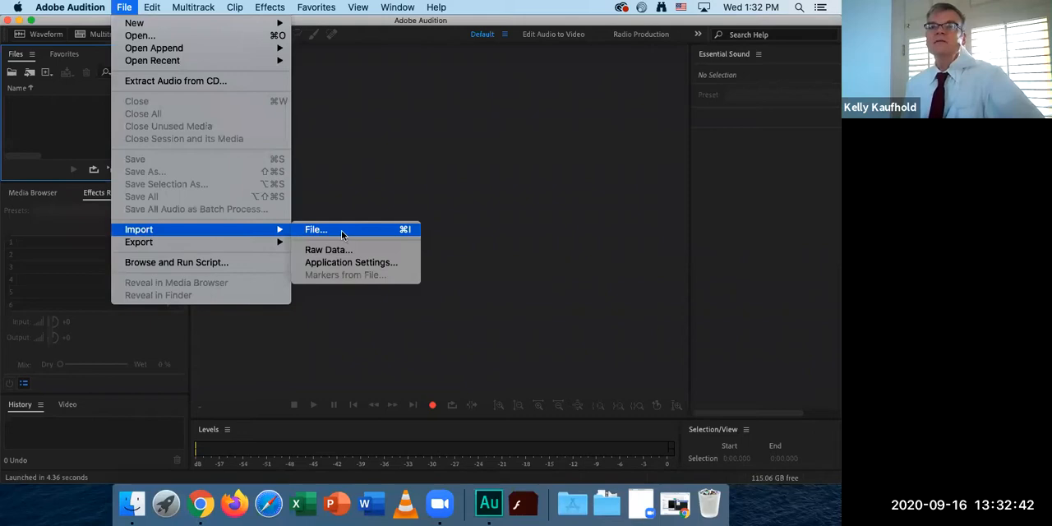
left_click(341, 230)
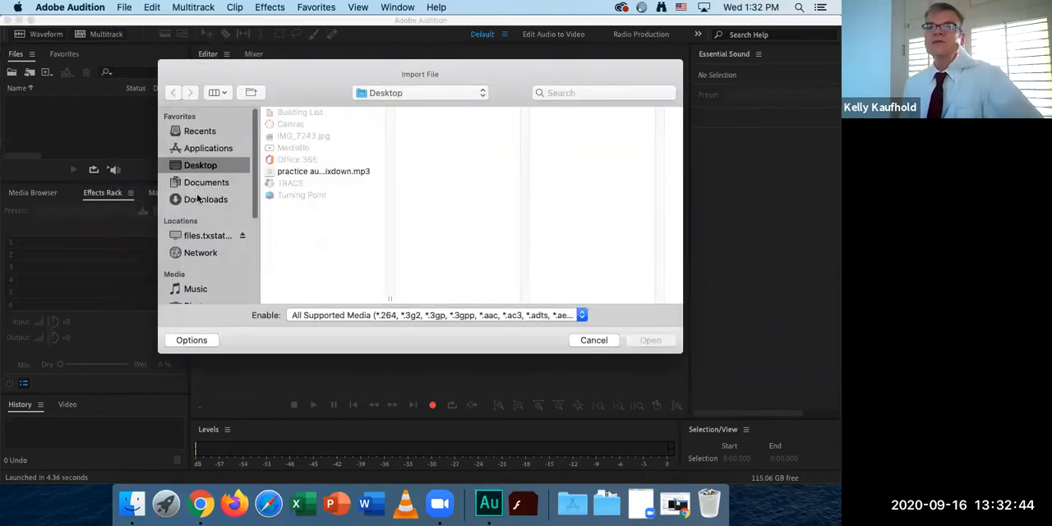
left_click(206, 200)
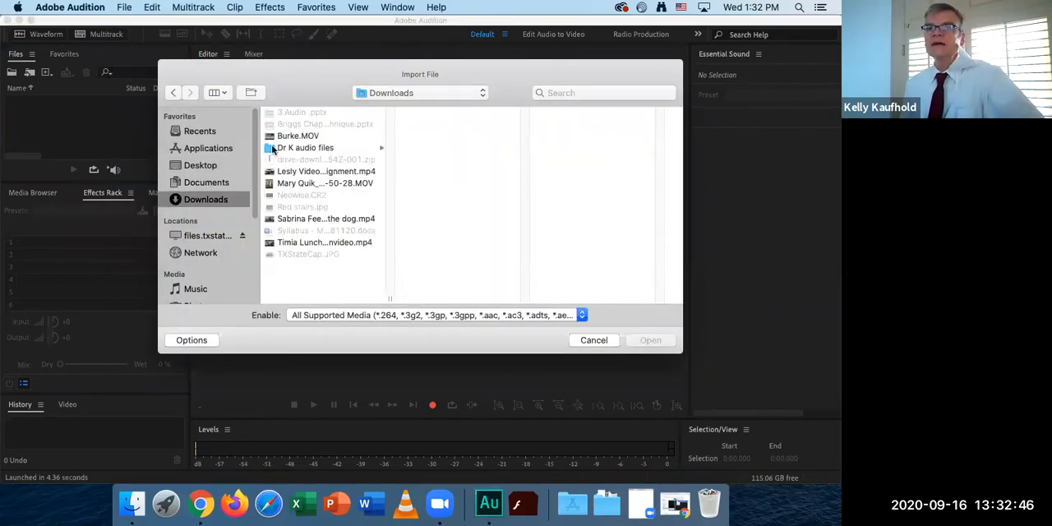
left_click(273, 148)
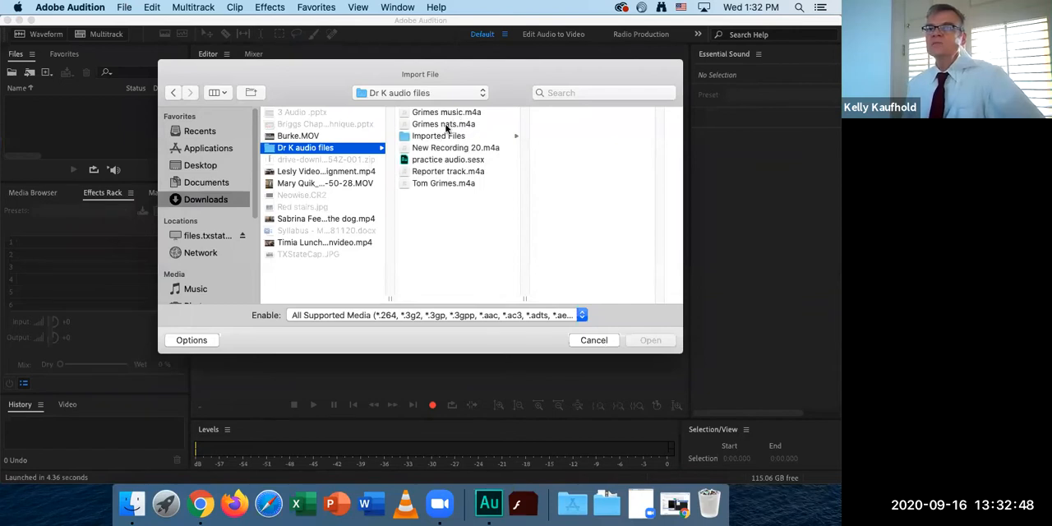
left_click(445, 183)
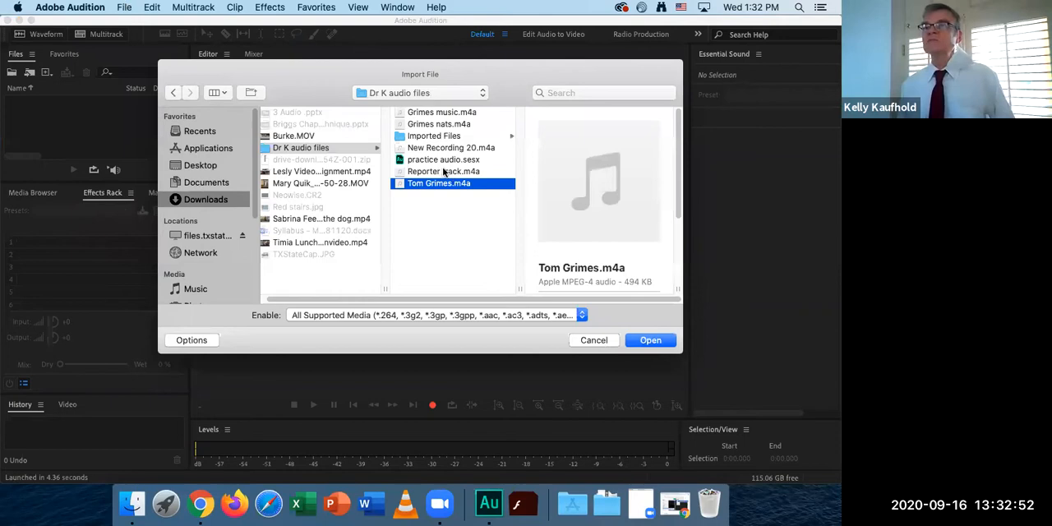
left_click(441, 172, "shift")
left_click(444, 149, "super")
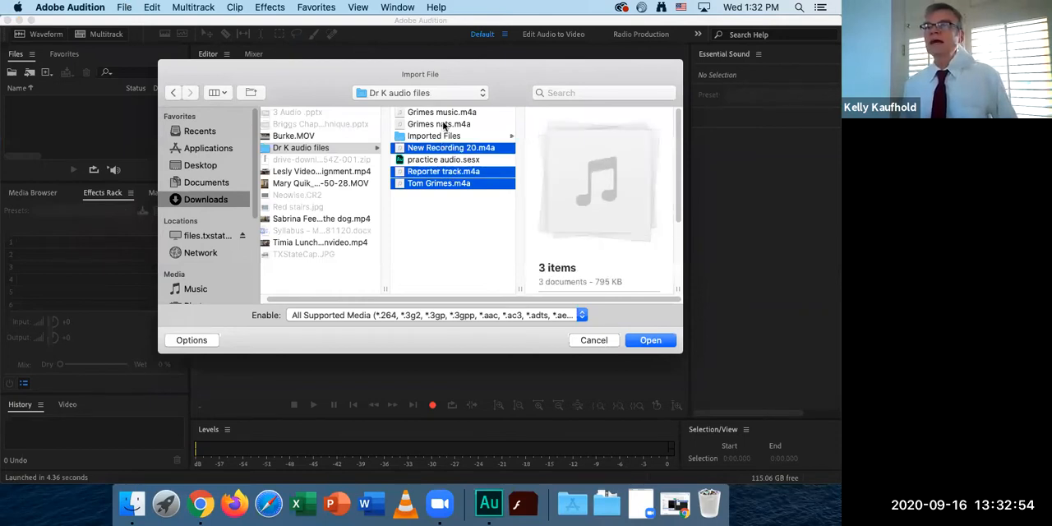
left_click(444, 123, "super")
left_click(409, 113, "super")
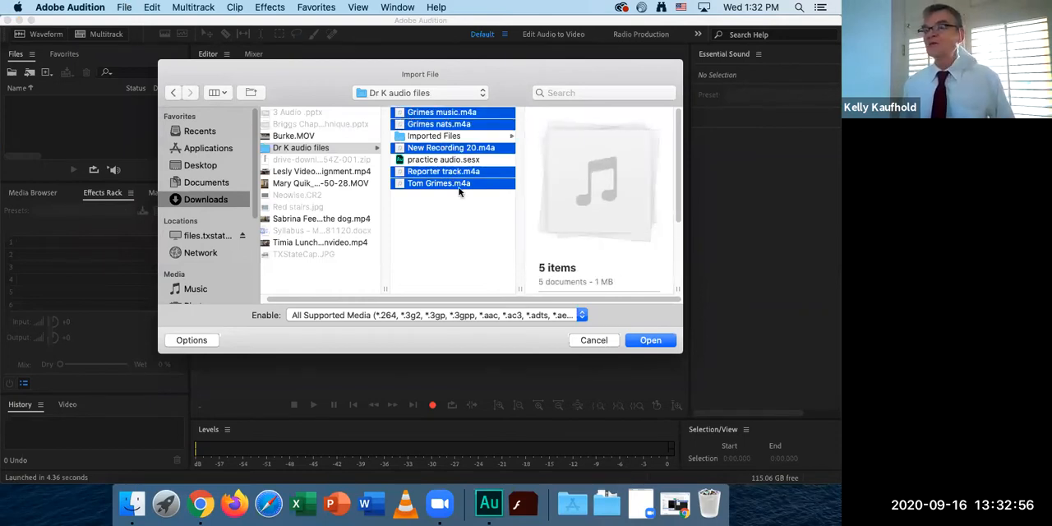
left_click(594, 340)
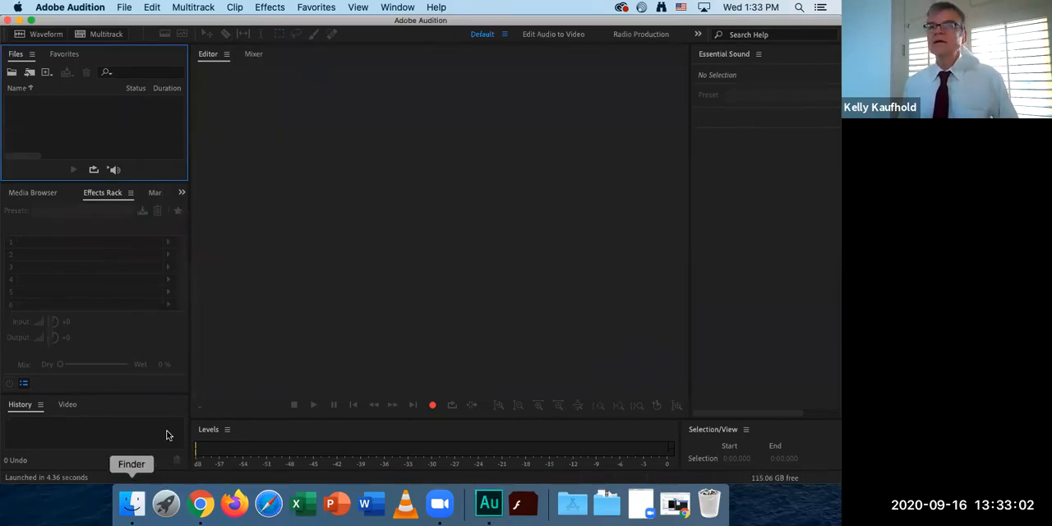
Bring the five .m4a recordings from Downloads > Dr K audio files in Finder into Audition's file list, leaving out practice audio.sesx and Imported Files.
left_click(207, 207)
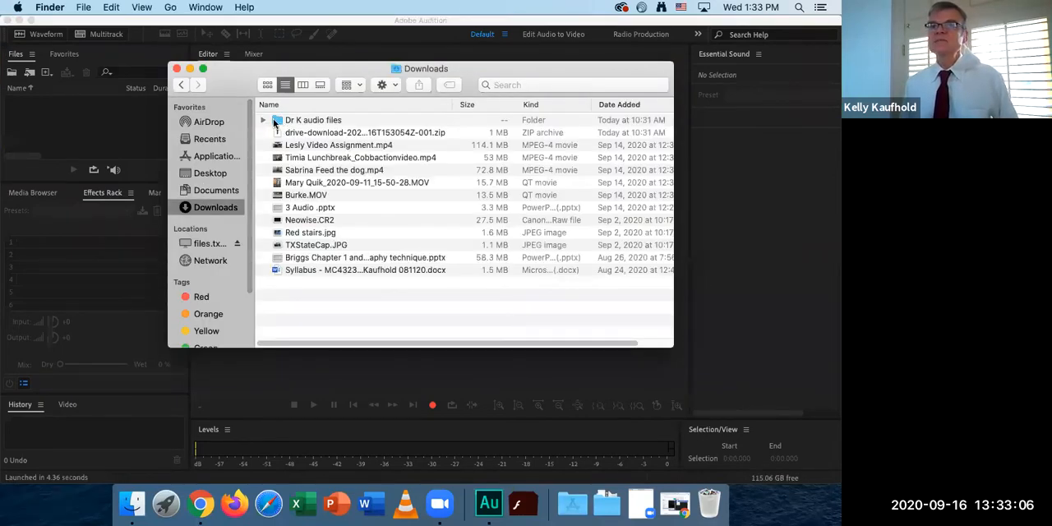
double_click(277, 122)
left_click(292, 123)
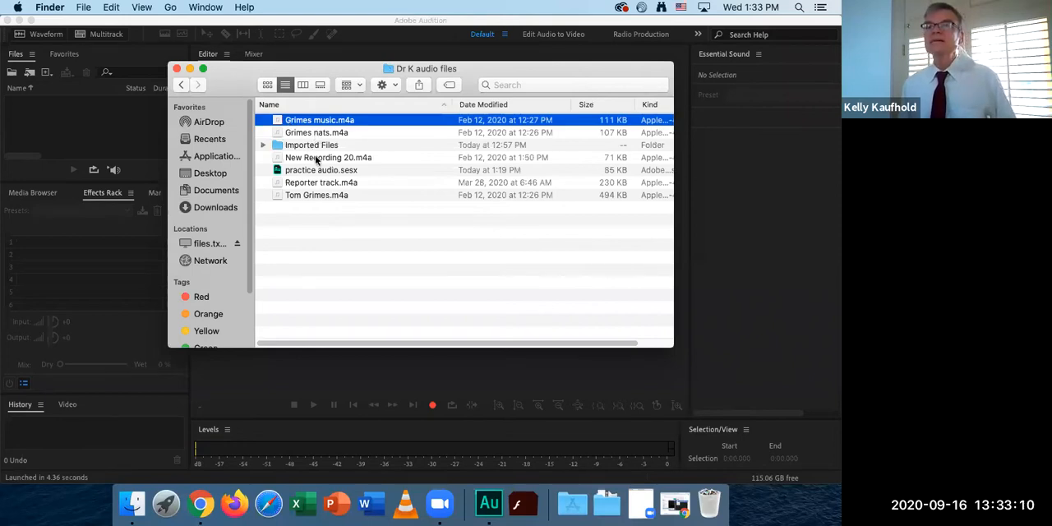
key("shift+Down")
left_click(323, 158, "super")
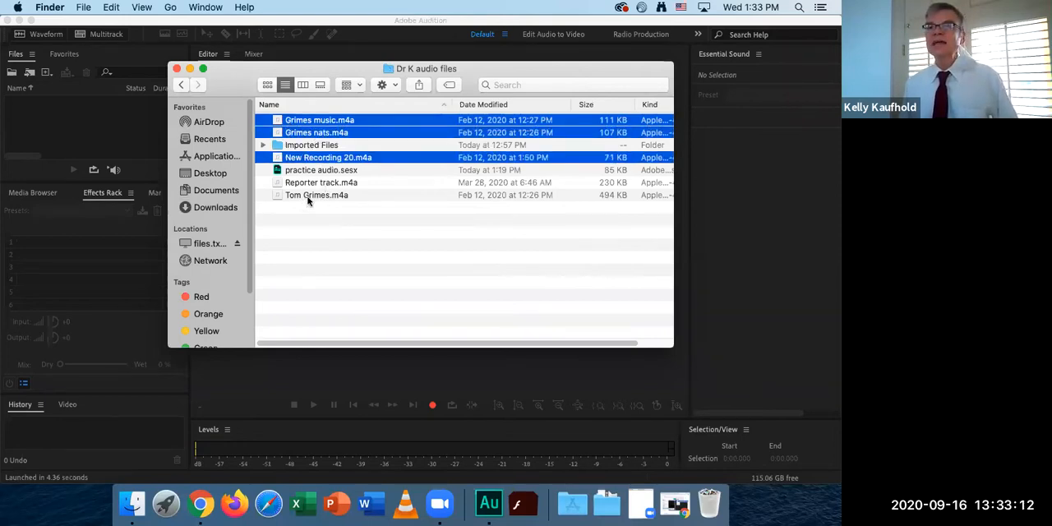
left_click(304, 183, "super")
left_click(298, 195, "super")
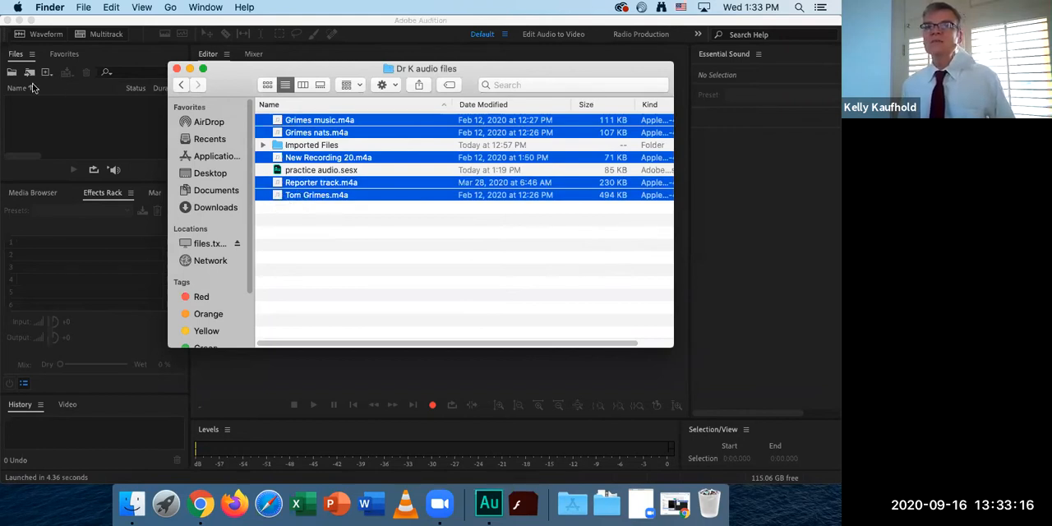
left_click_drag(277, 198, 74, 87)
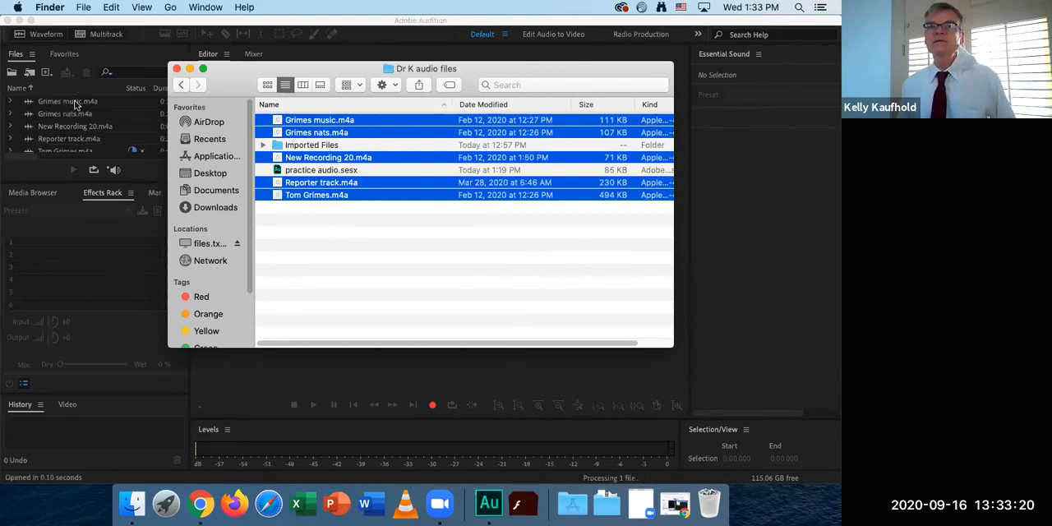
left_click(74, 103)
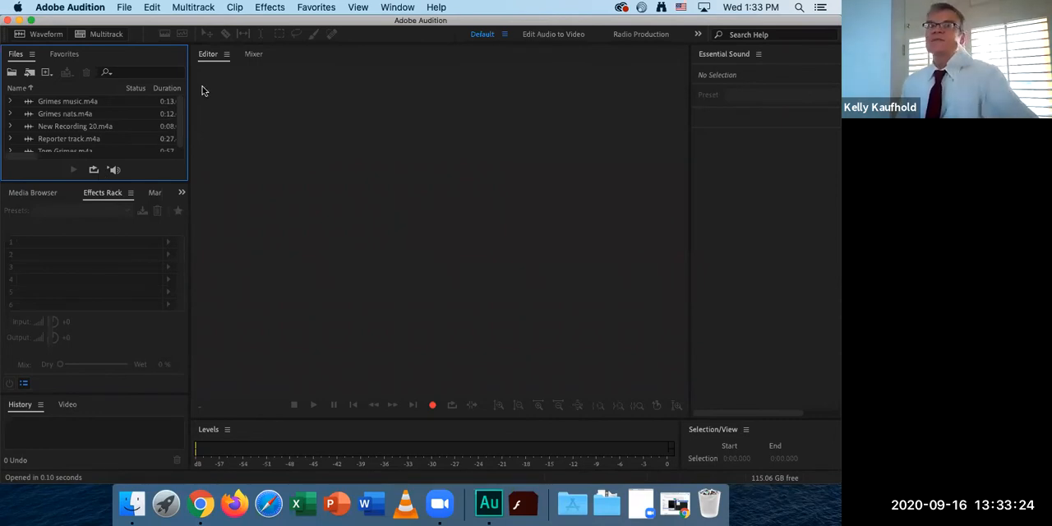
Create a multitrack session named Untitled Session 1 with the default settings, overwriting the existing session of that name.
left_click(108, 35)
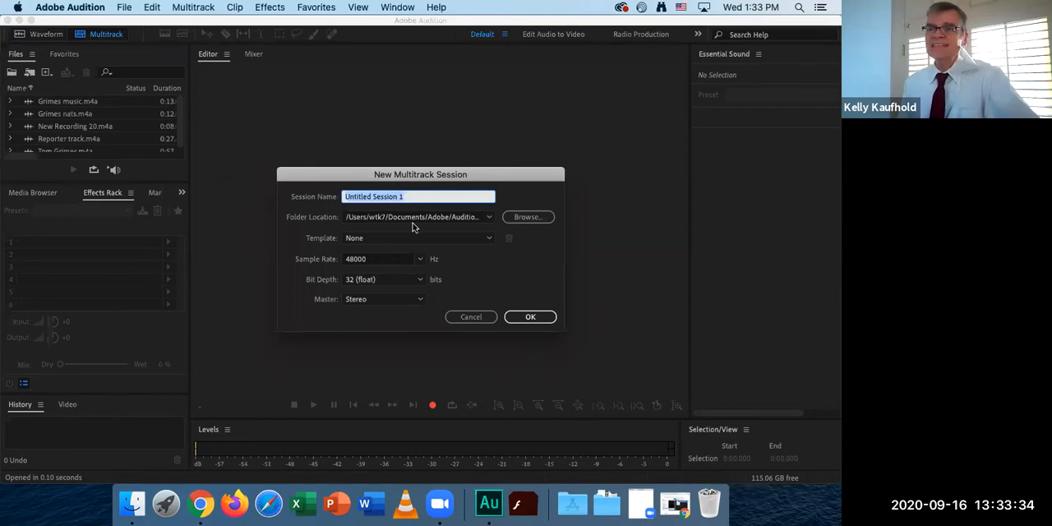
left_click(533, 318)
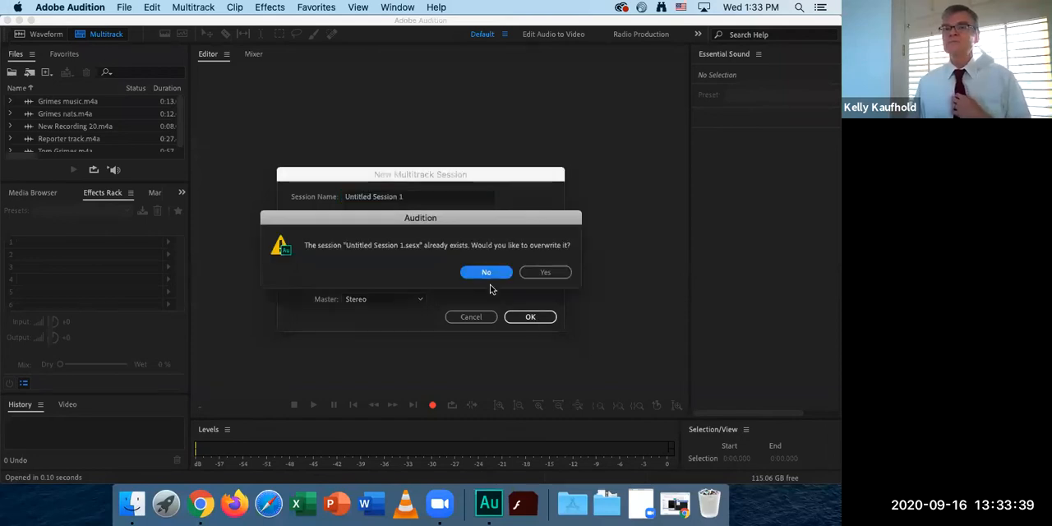
left_click(540, 271)
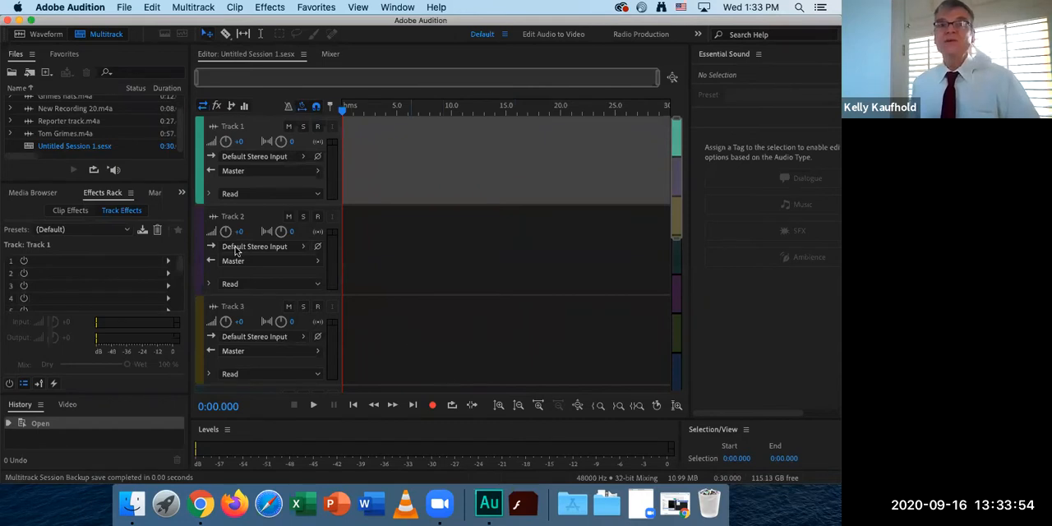
Place Reporter track.m4a at the start of Track 1 and play its opening seconds.
left_click_drag(51, 121, 353, 138)
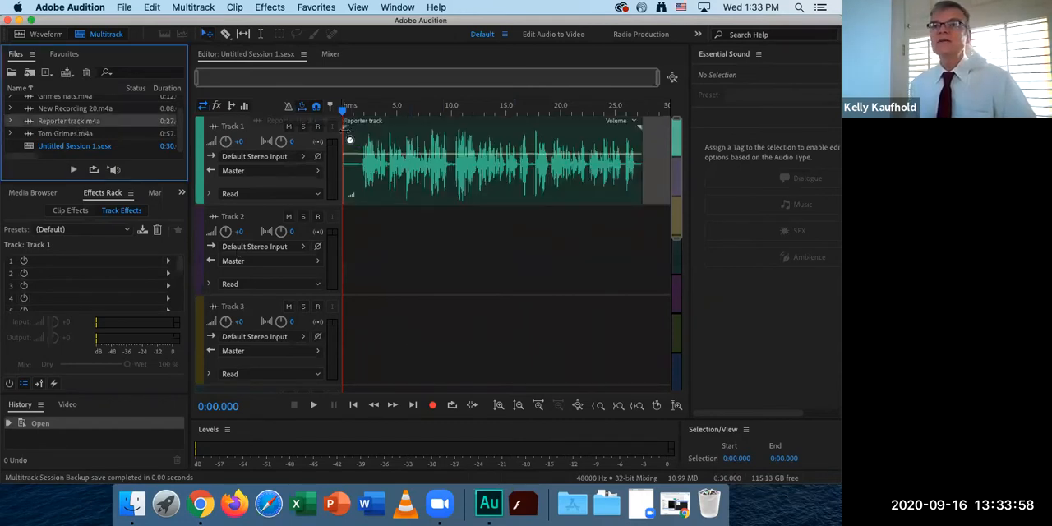
left_click(355, 110)
key("space")
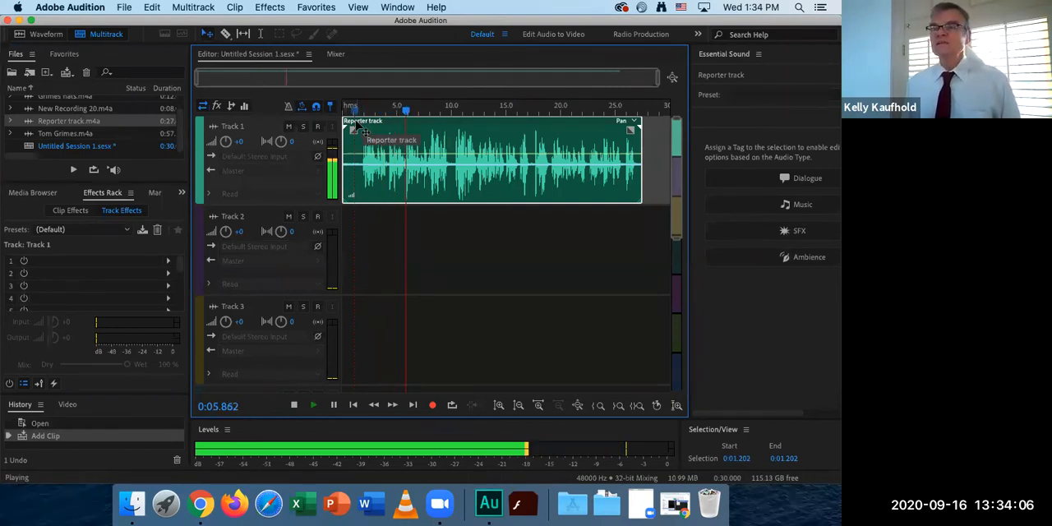
key("space")
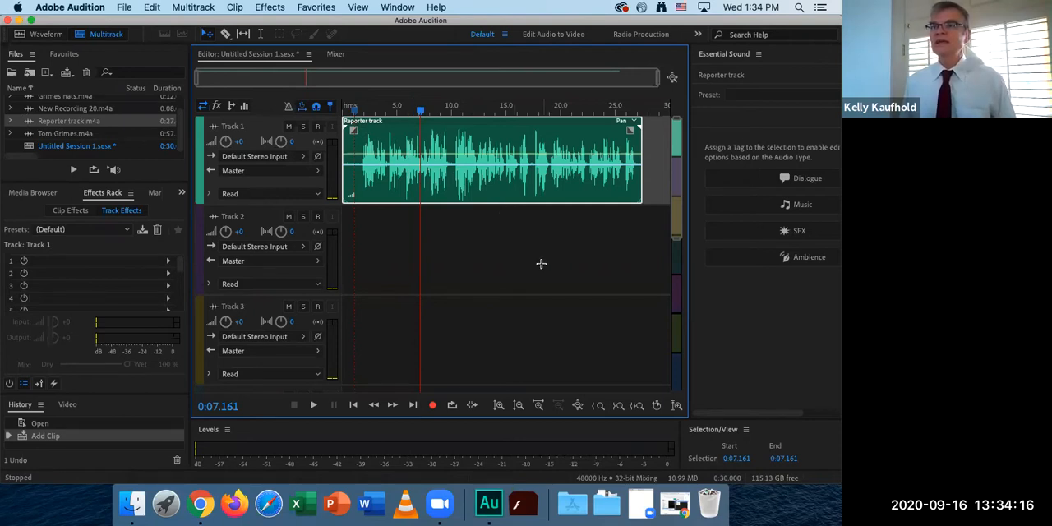
Place the 0:57 .m4a recording on Track 2 so it starts at 0:26.862, where the speech on Track 1 ends.
left_click_drag(68, 134, 634, 248)
left_click(611, 106)
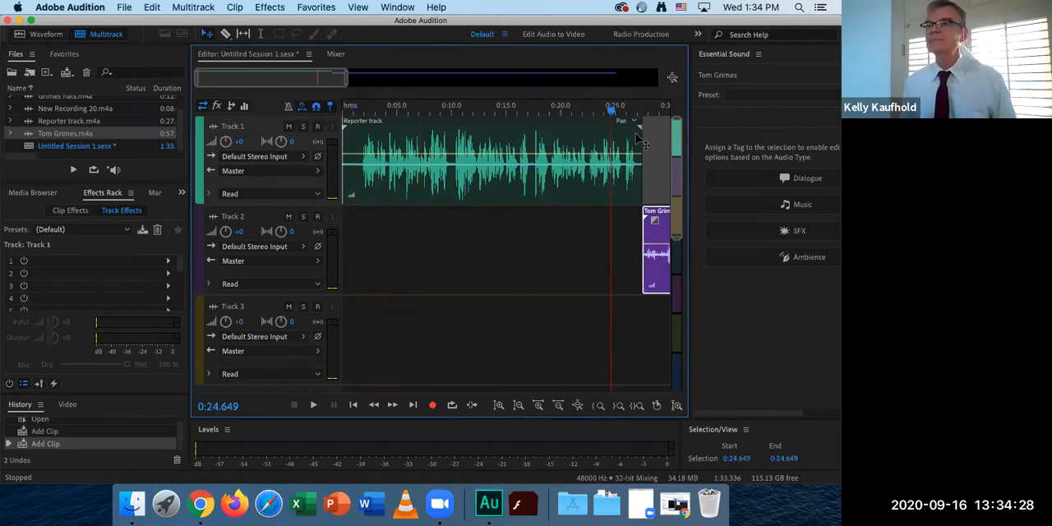
key("space")
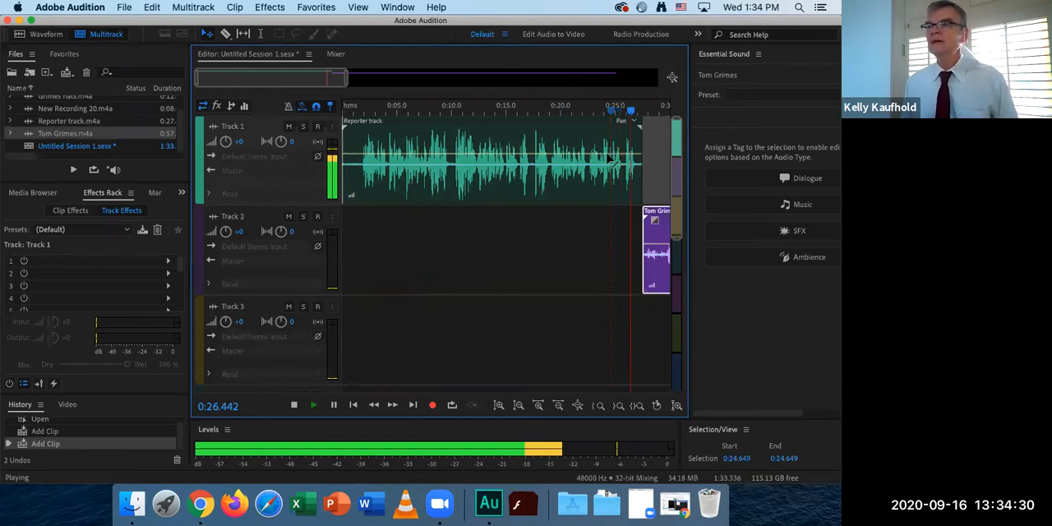
key("space")
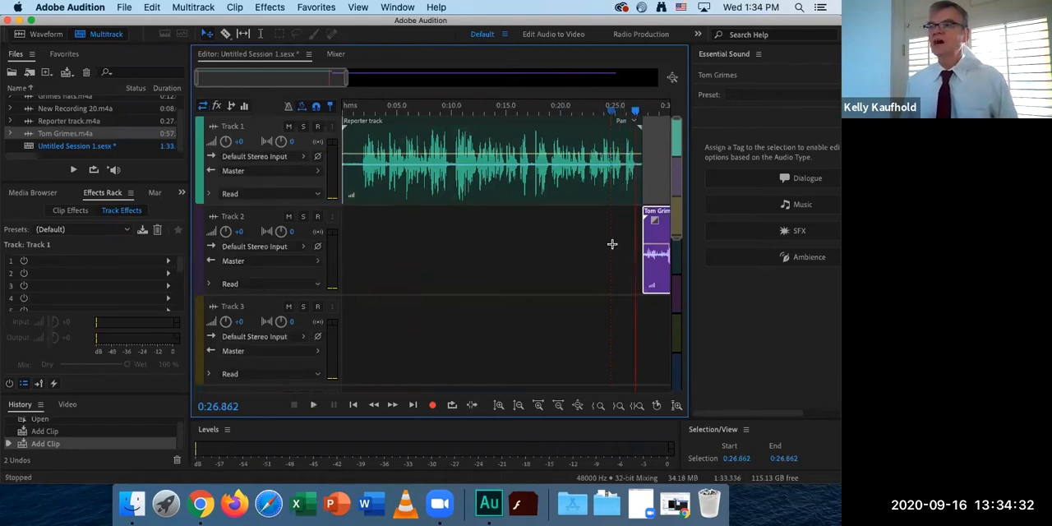
left_click_drag(654, 236, 654, 238)
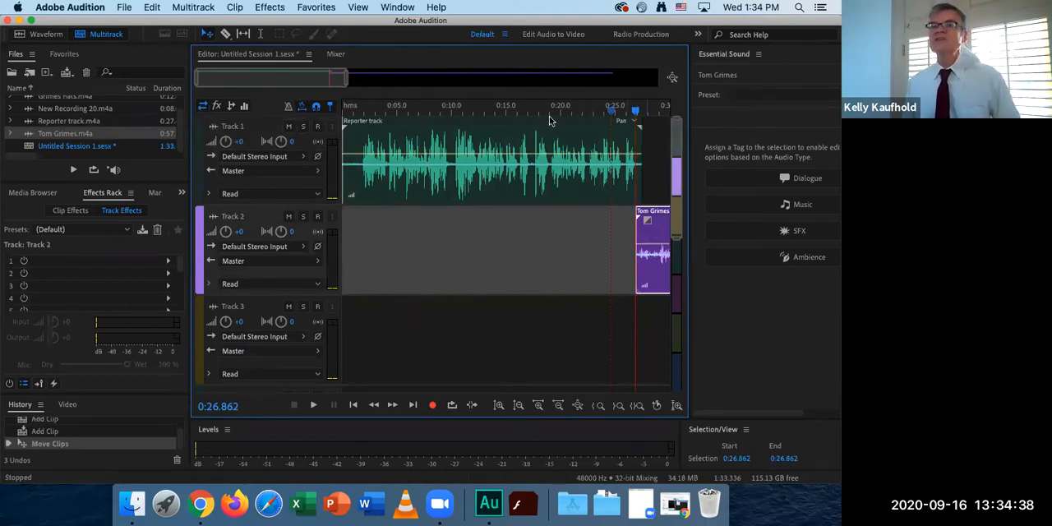
Play the end of the Track 1 narration and passages of the Track 2 interview to compare their loudness levels.
left_click_drag(278, 76, 322, 79)
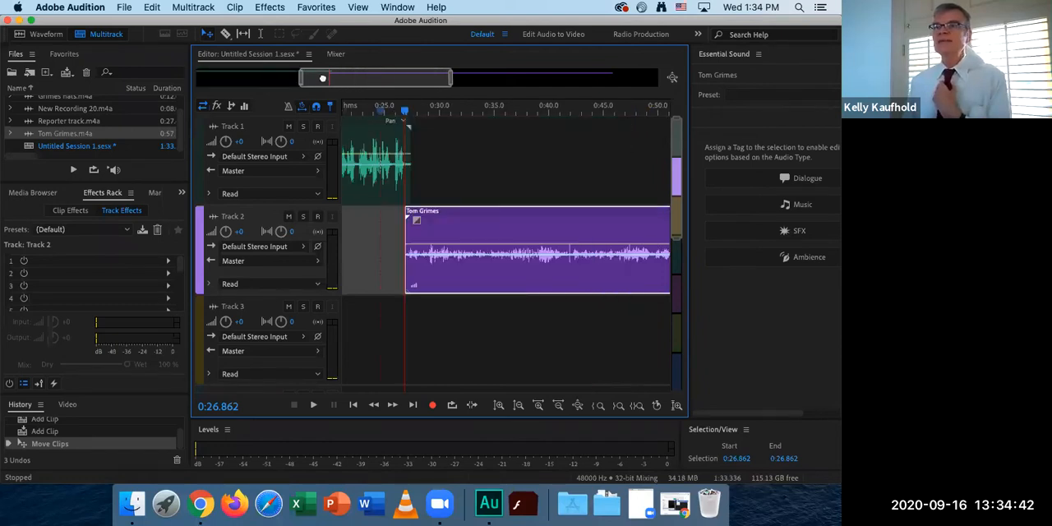
left_click_drag(387, 78, 458, 78)
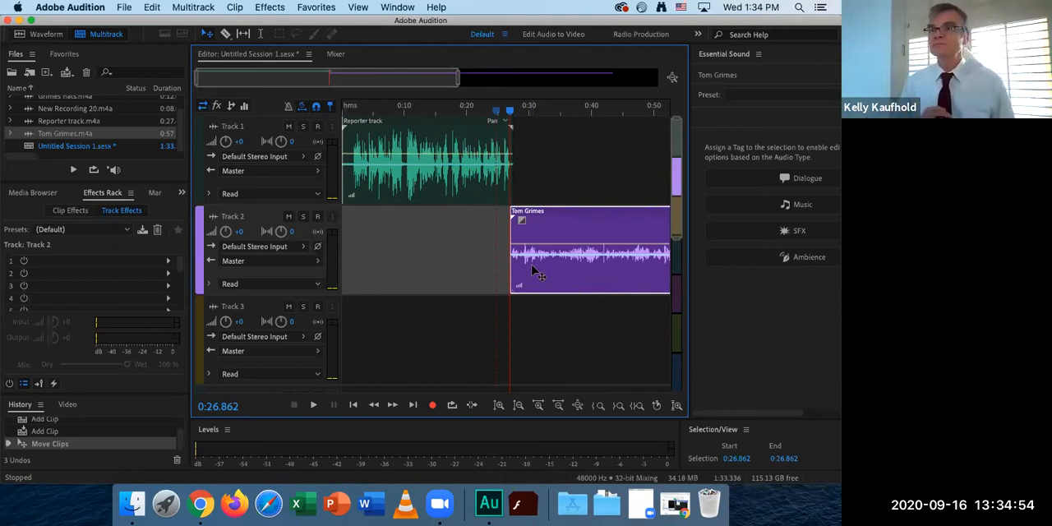
key("space")
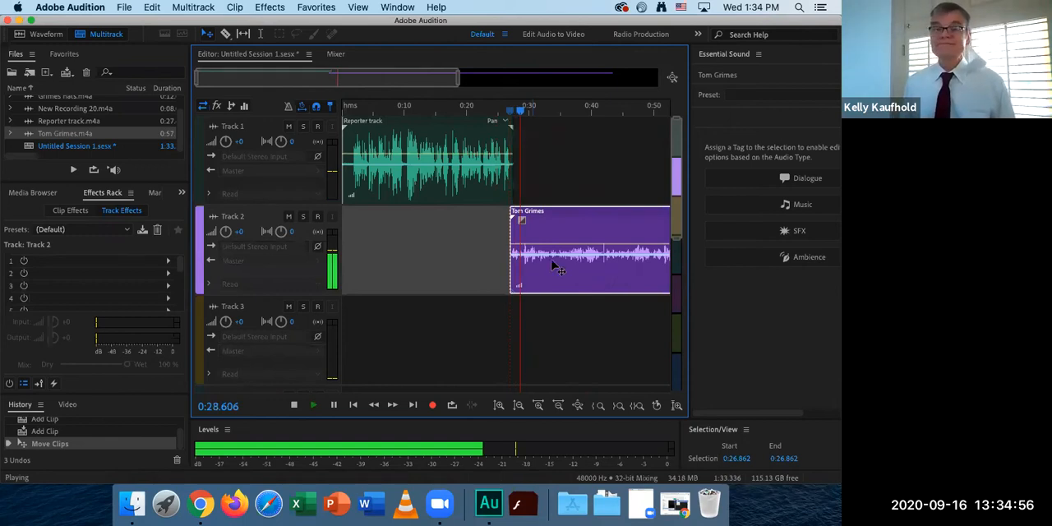
key("space")
left_click(479, 113)
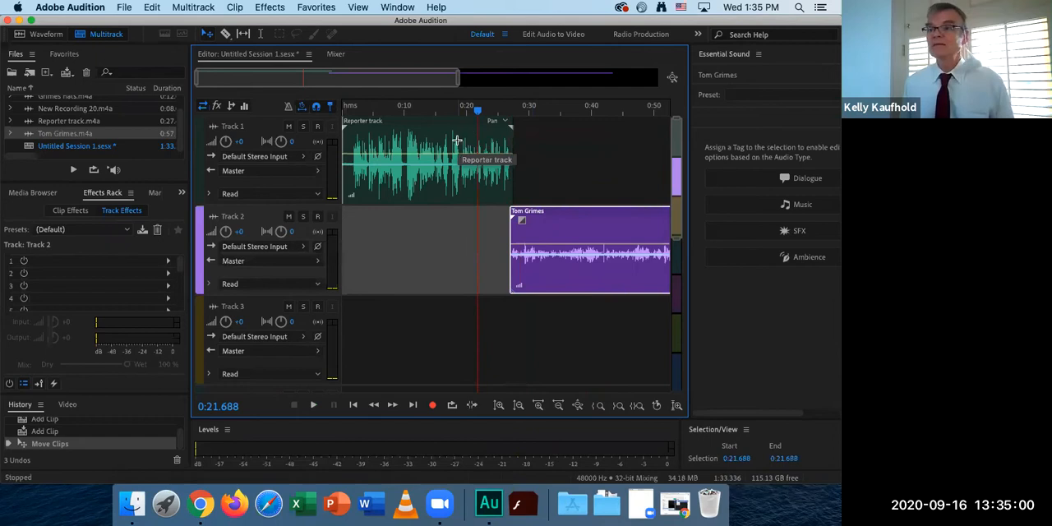
key("space")
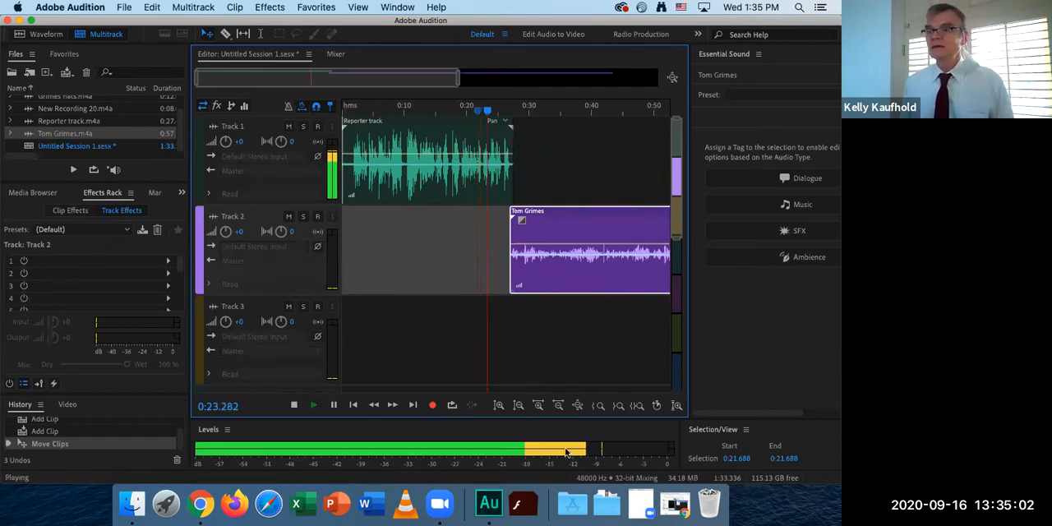
key("space")
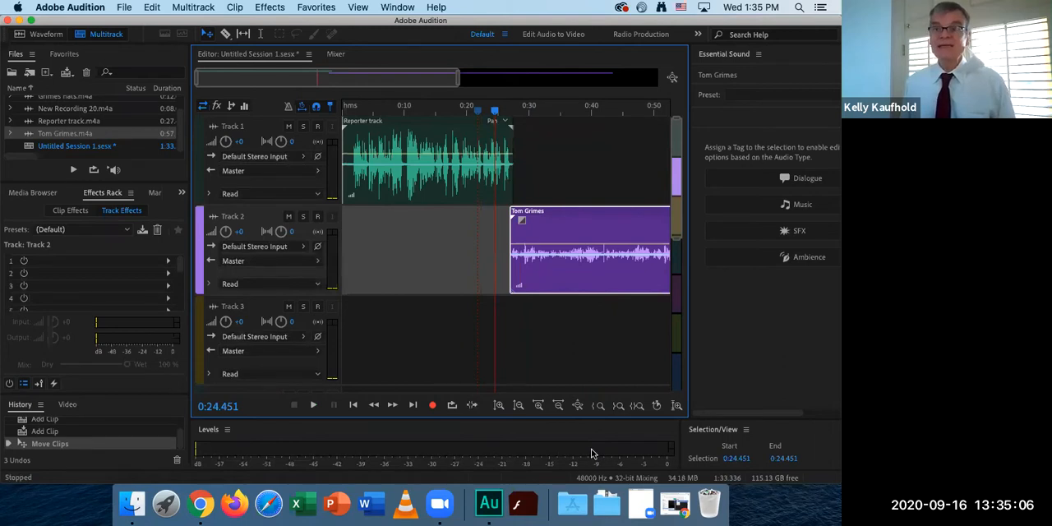
left_click(470, 119)
key("space")
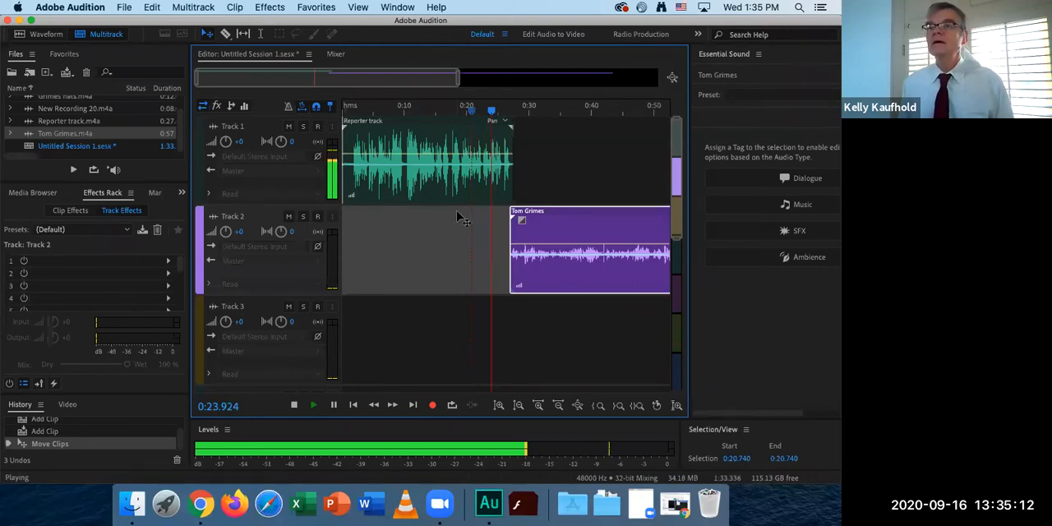
key("space")
left_click(537, 331)
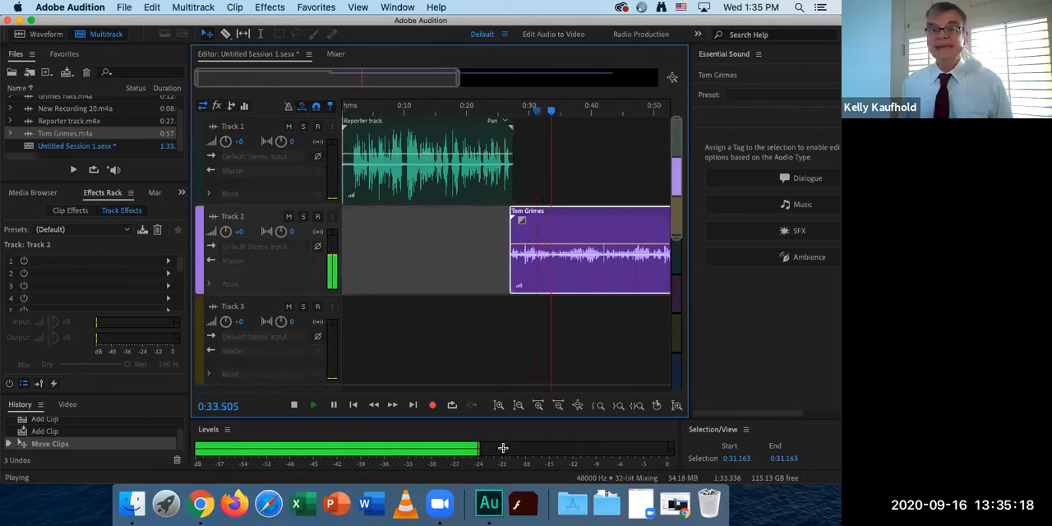
key("space")
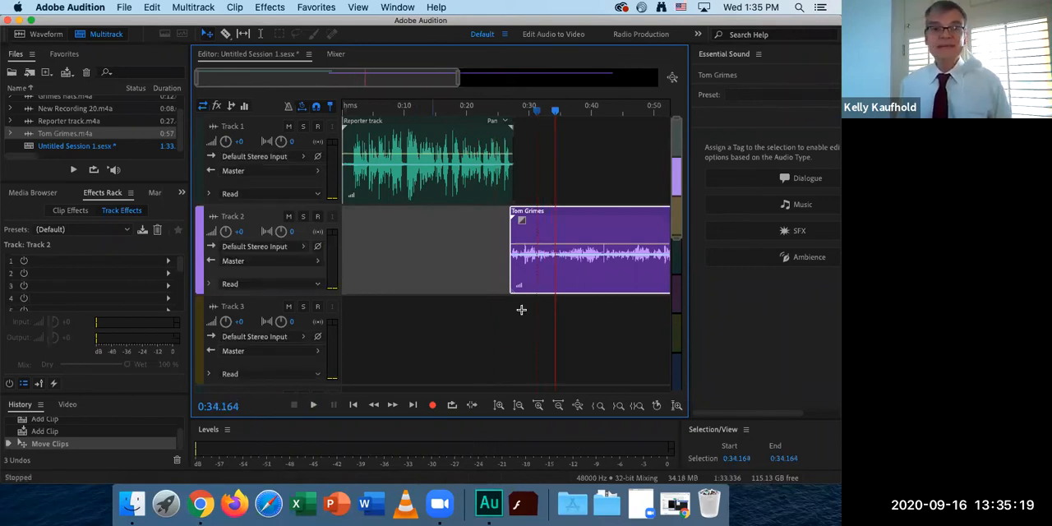
Lower the clip volume of the Reporter track in two small stages, playing a short passage between them.
left_click(457, 156)
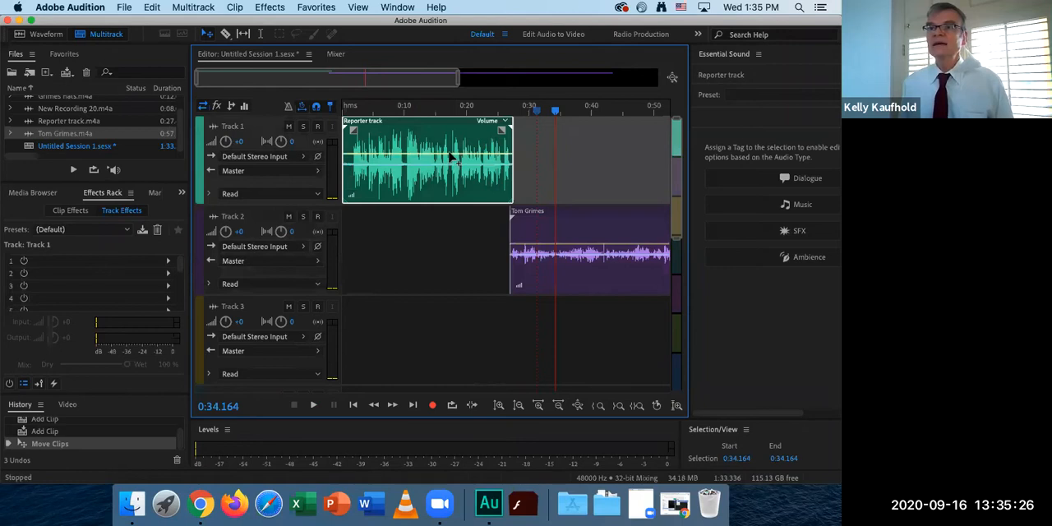
left_click_drag(450, 156, 451, 164)
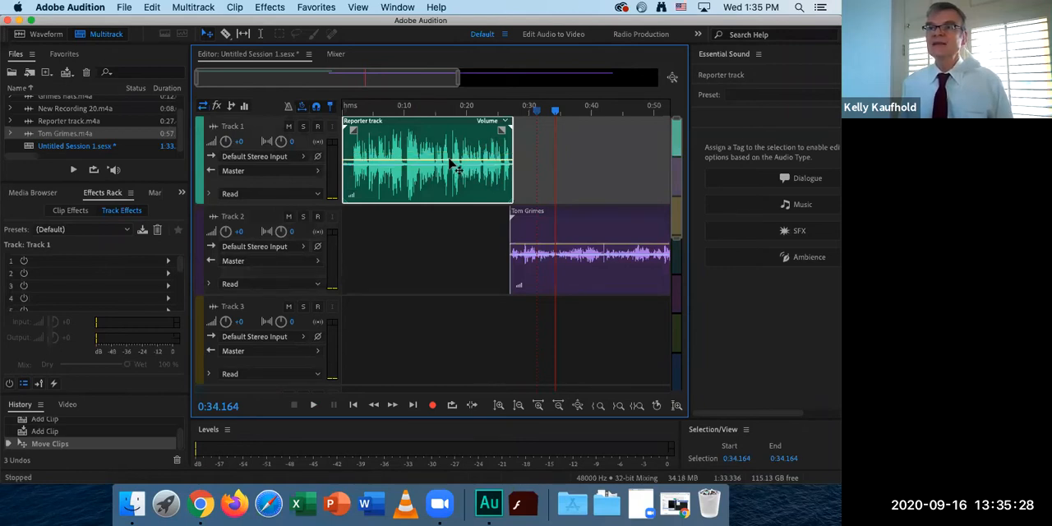
left_click(450, 118)
key("space")
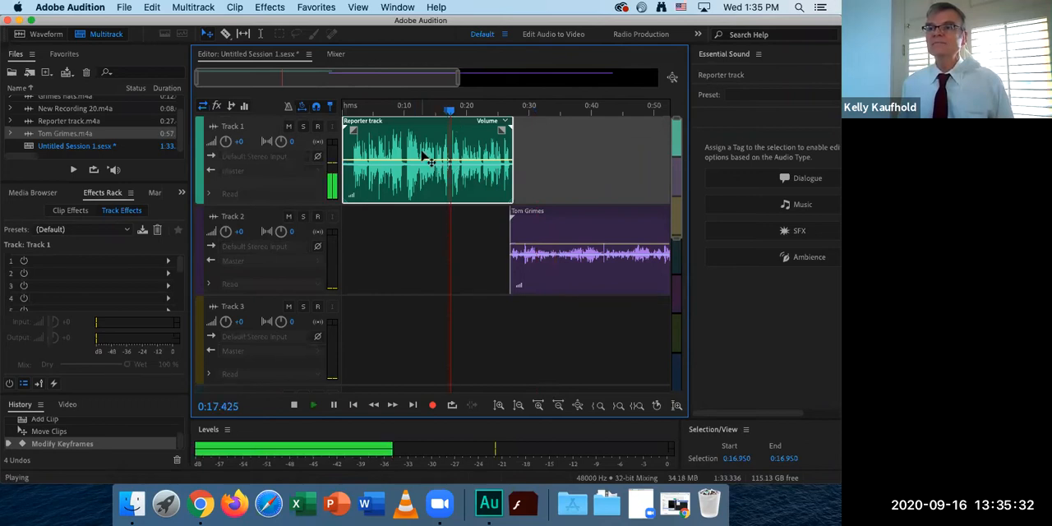
key("space")
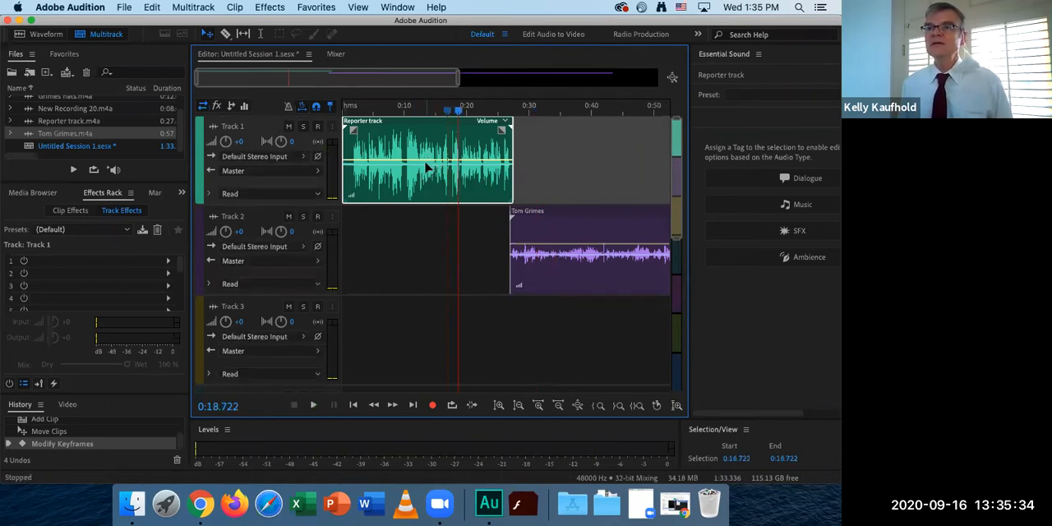
left_click(425, 167)
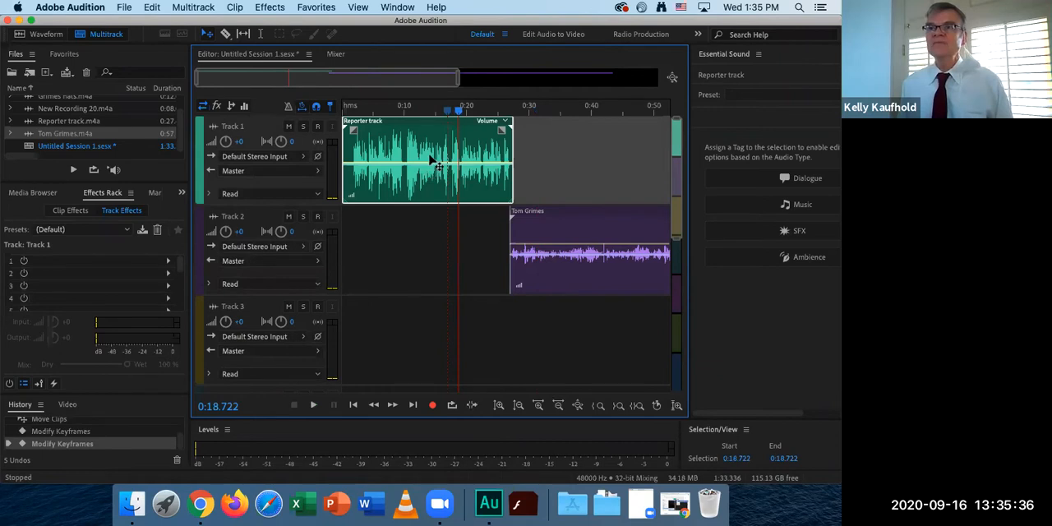
Raise the Track 2 interview clip's volume to about +3.9 dB and play parts of both tracks to compare levels.
left_click(556, 237)
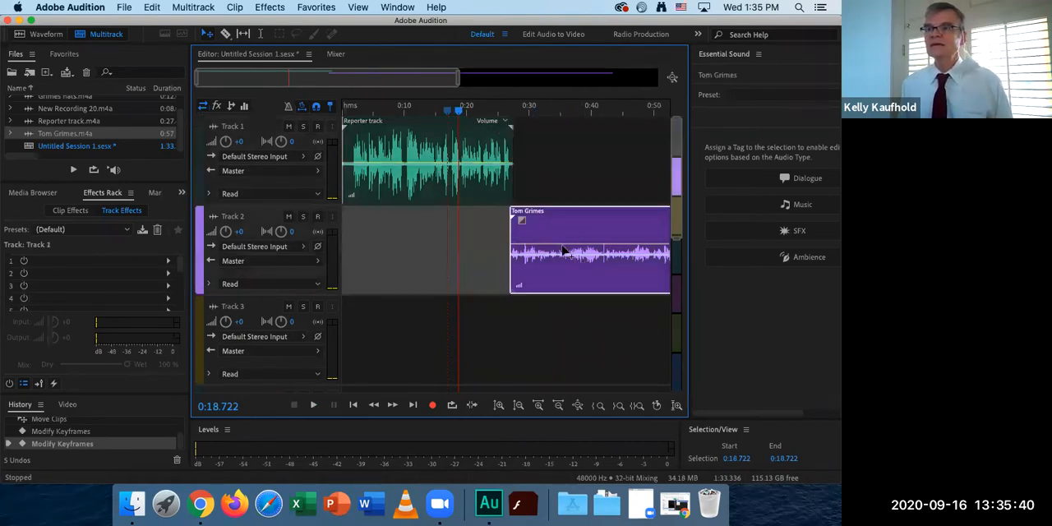
left_click_drag(564, 247, 565, 237)
left_click(480, 111)
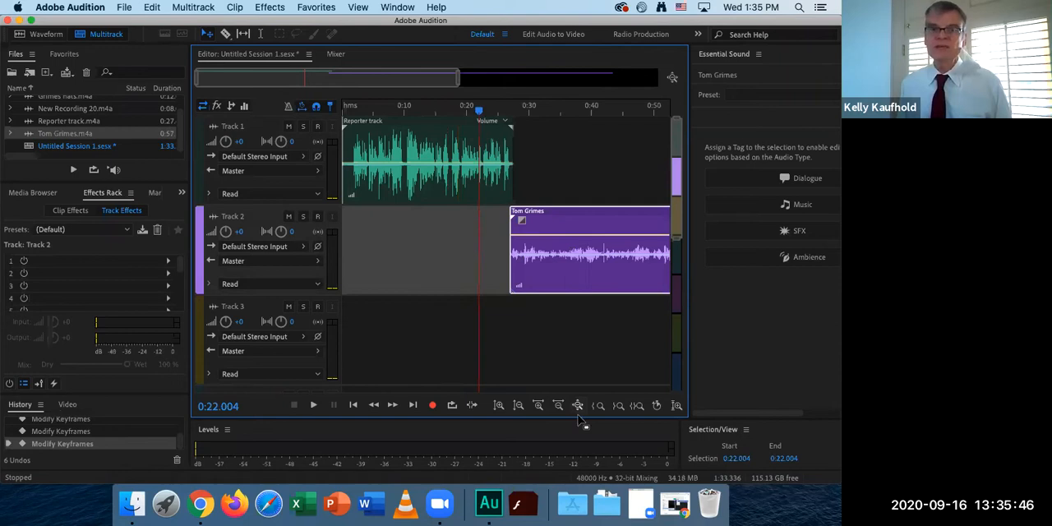
key("space")
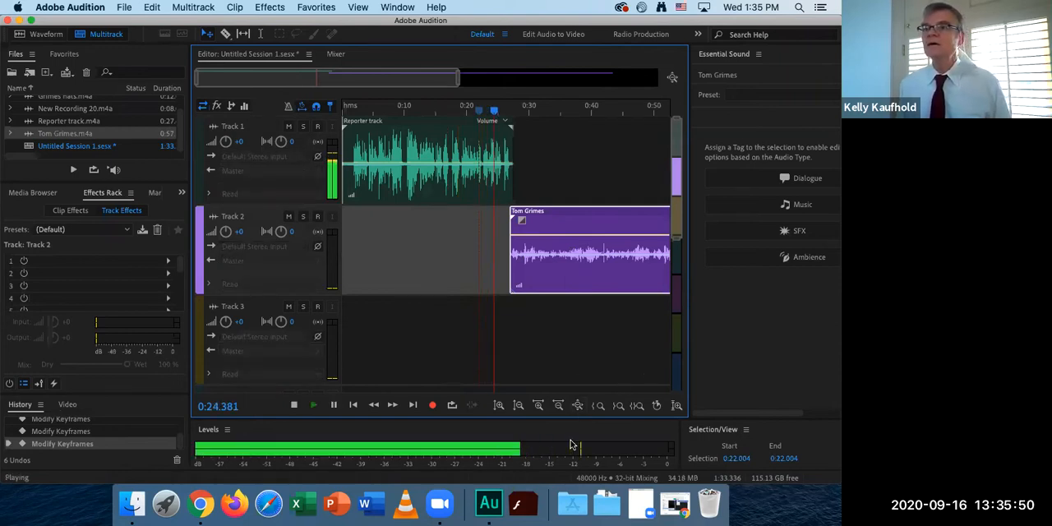
key("space")
left_click(562, 110)
key("space")
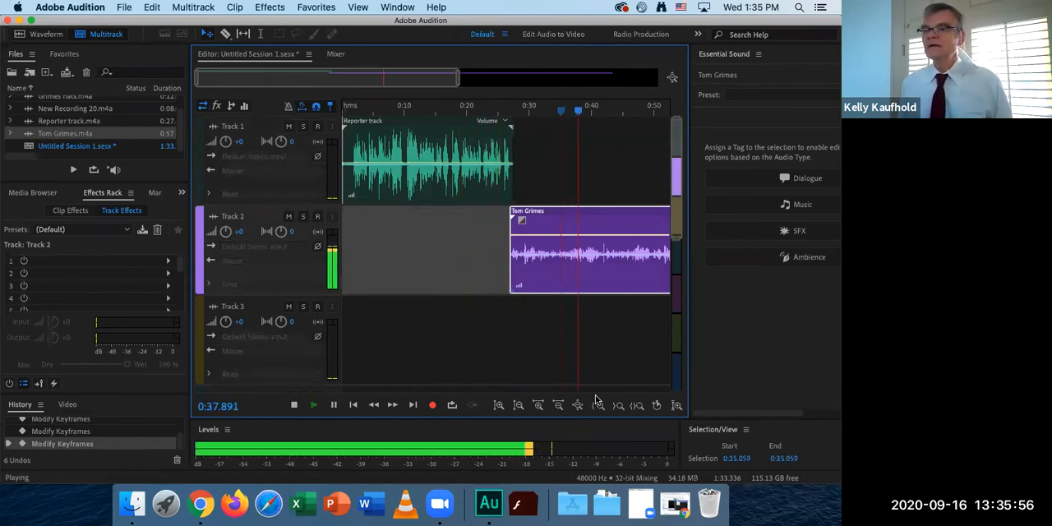
key("space")
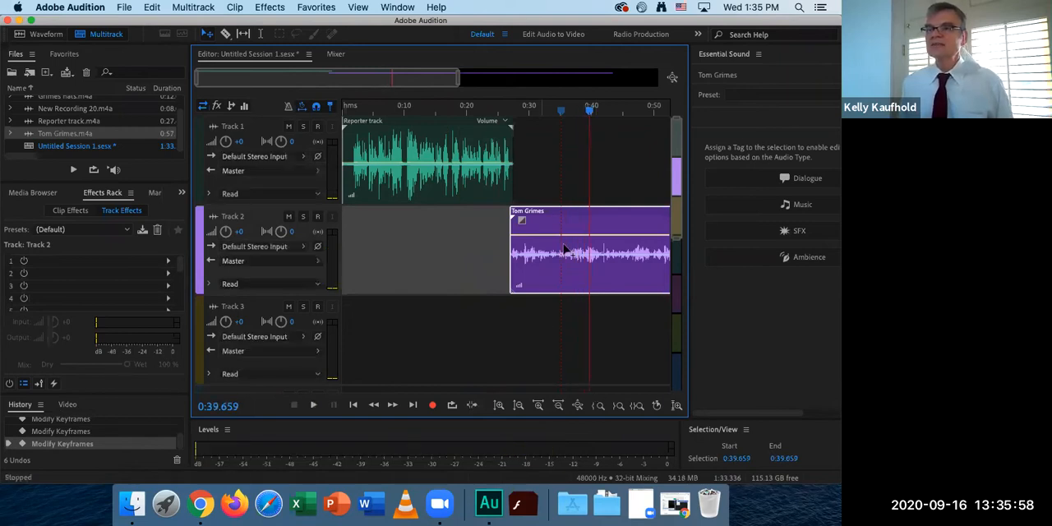
Raise the Track 2 clip's volume slightly more and play across the transition from narration to interview.
mouse_move(581, 237)
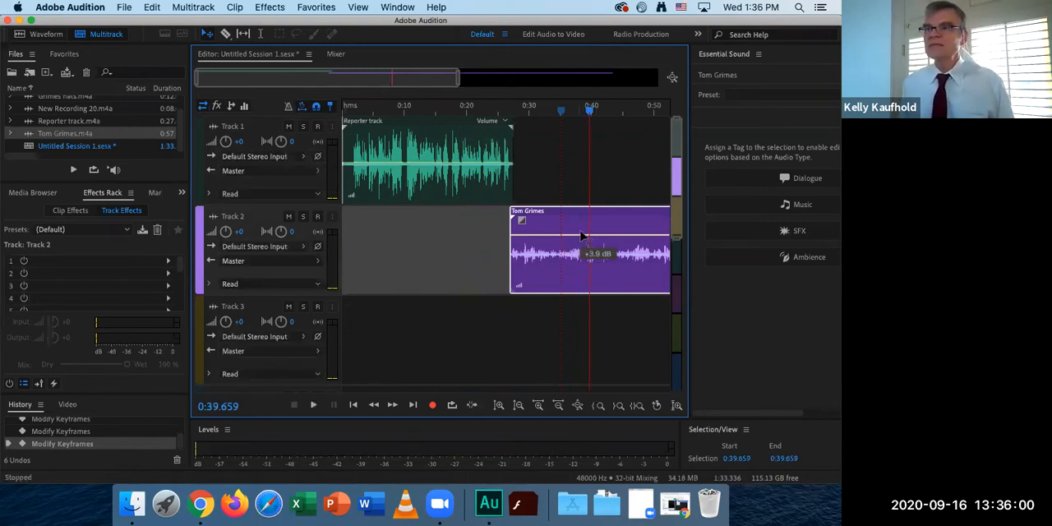
left_click_drag(580, 232, 580, 231)
key("space")
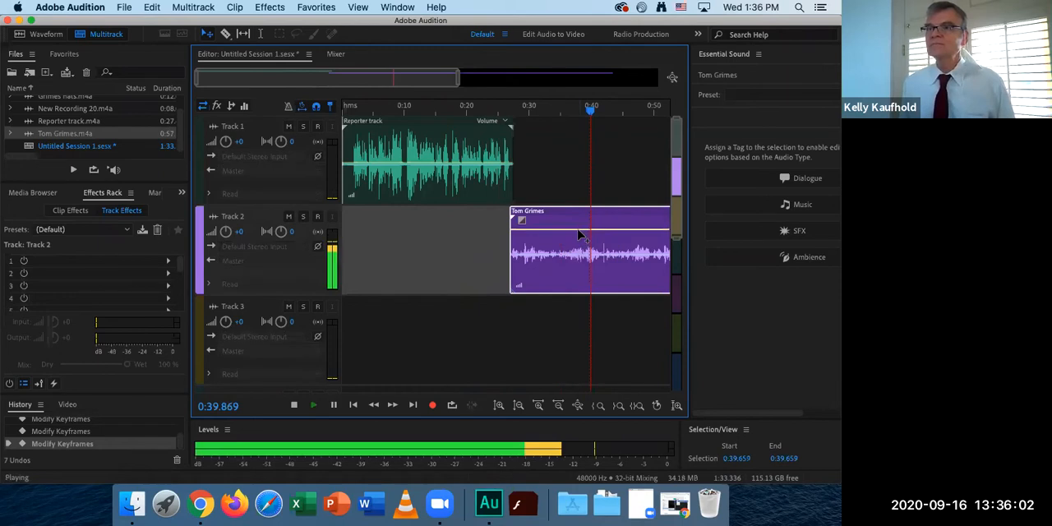
left_click(488, 109)
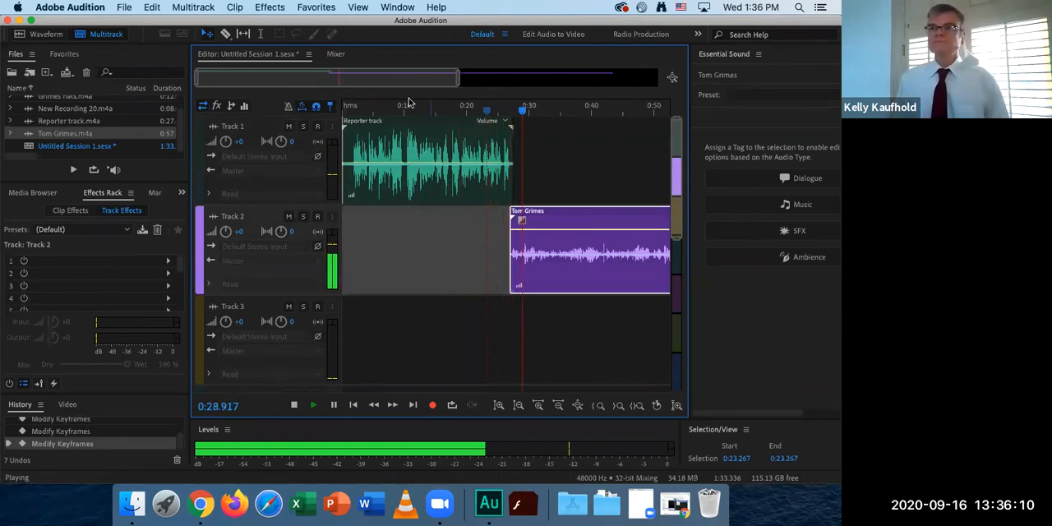
key("space")
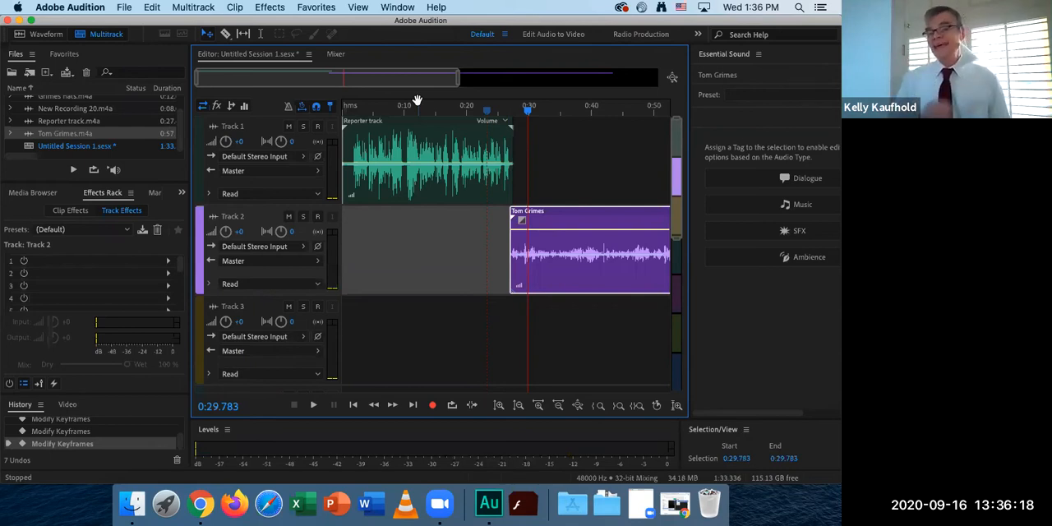
Choose the Razor Selected Clips tool and play the interview clip from 0:29.783 to locate where to cut it.
left_click(226, 34)
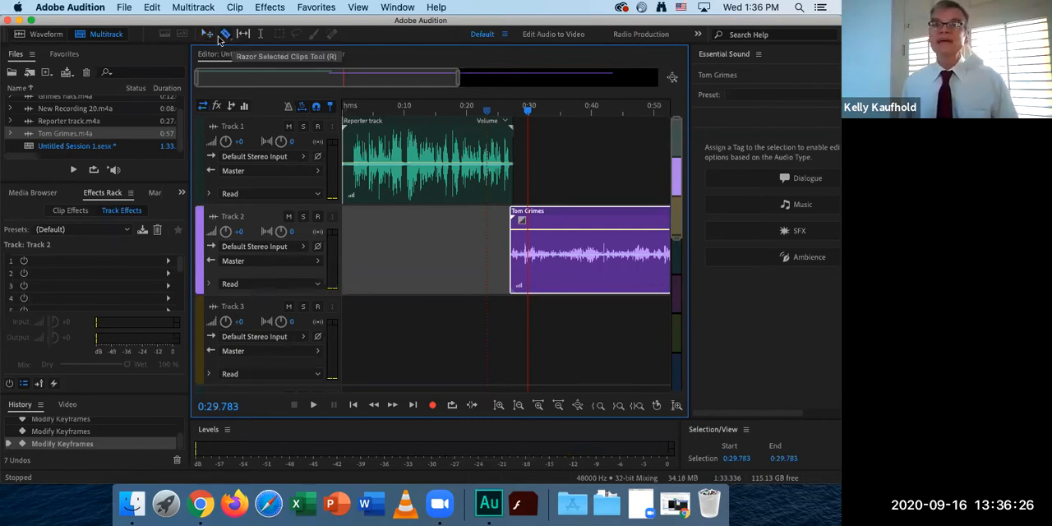
left_click(208, 35)
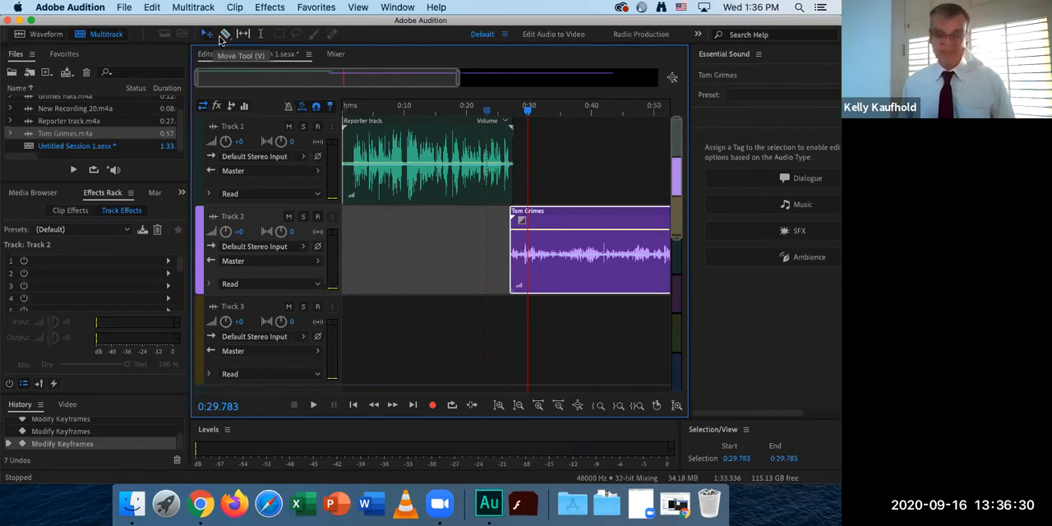
left_click(222, 39)
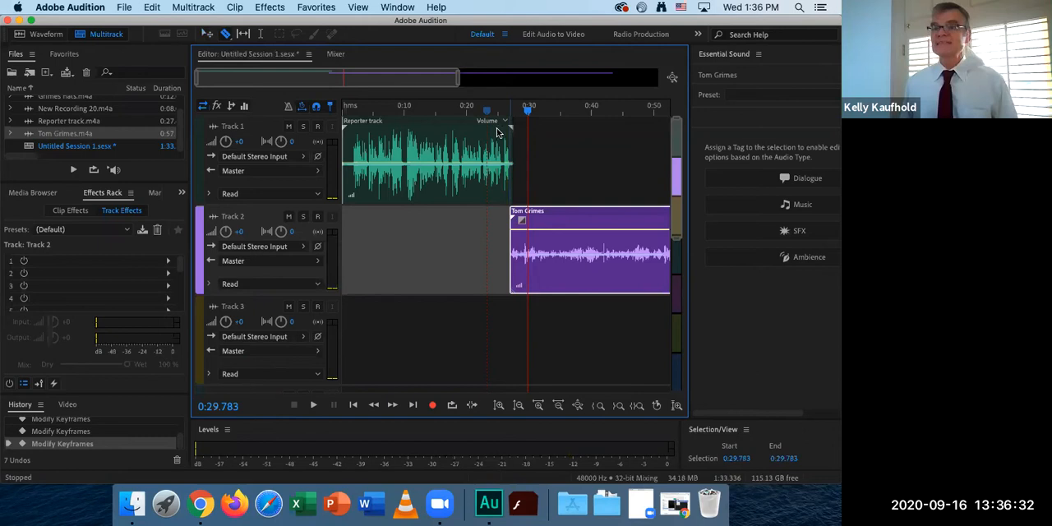
key("space")
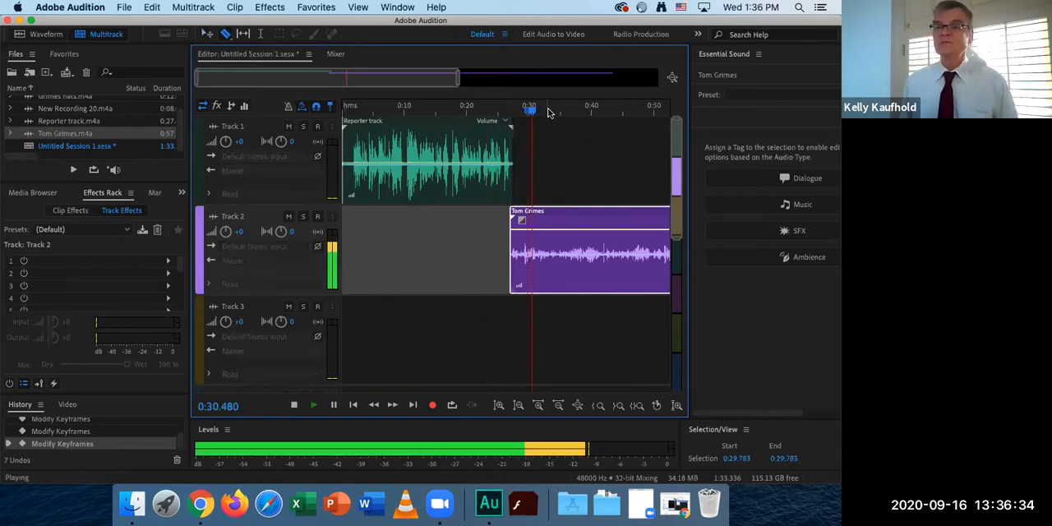
key("space")
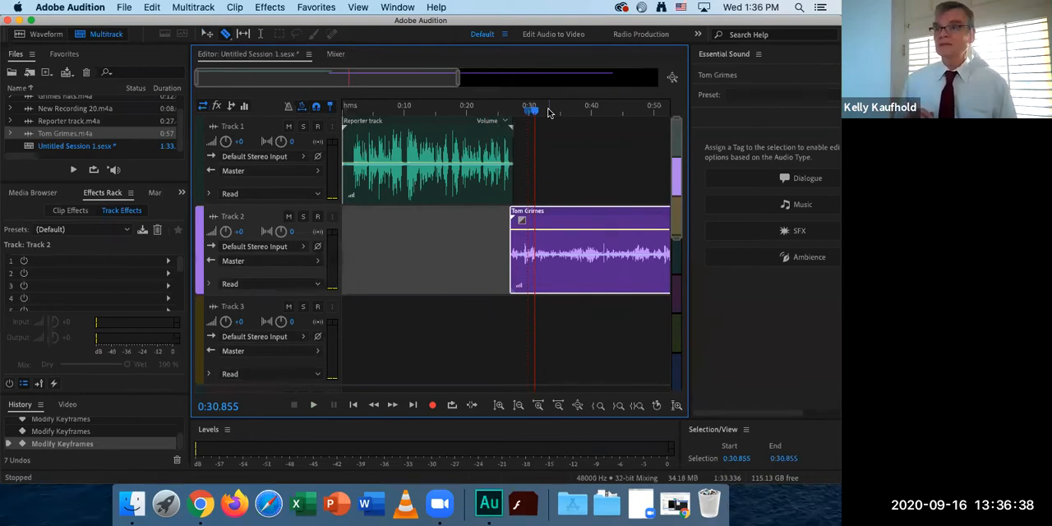
key("space")
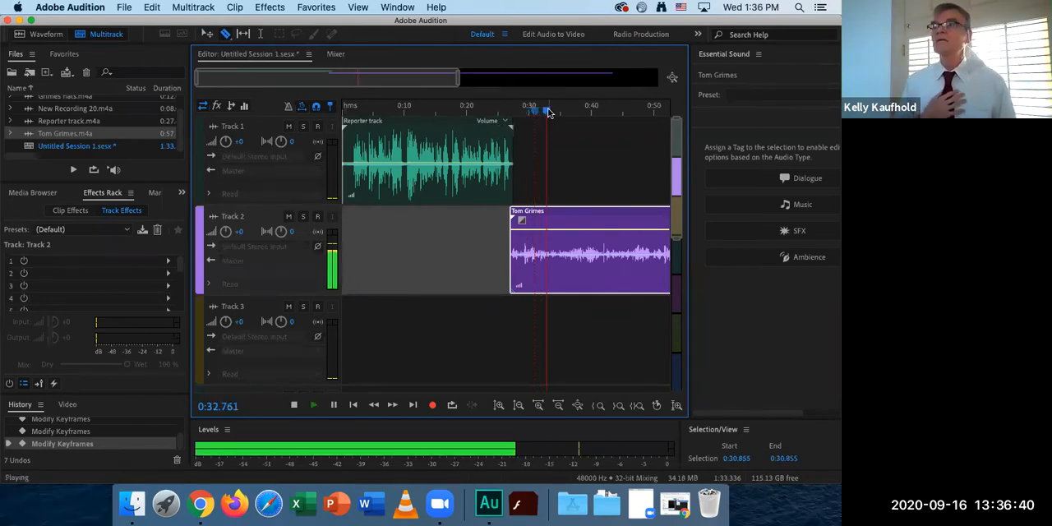
key("space")
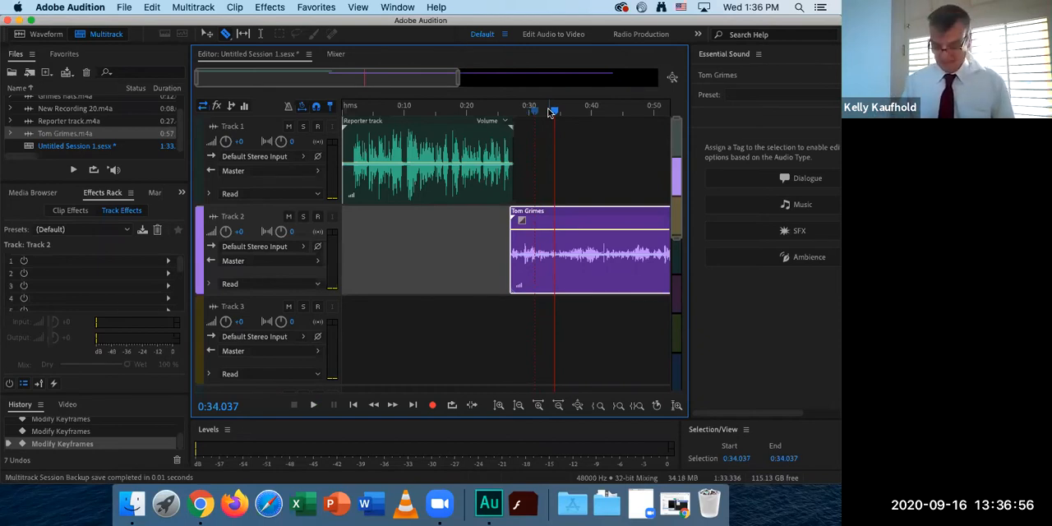
key("space")
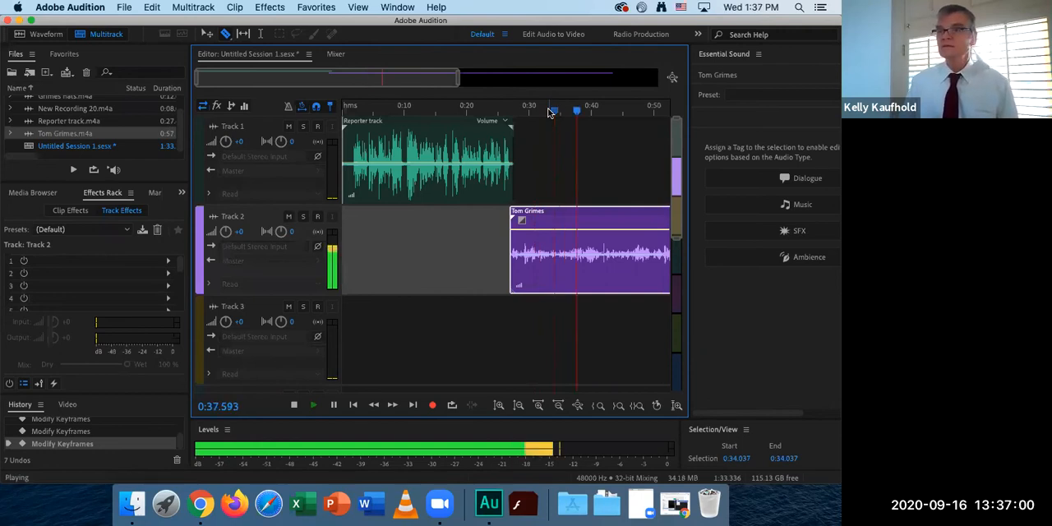
key("space")
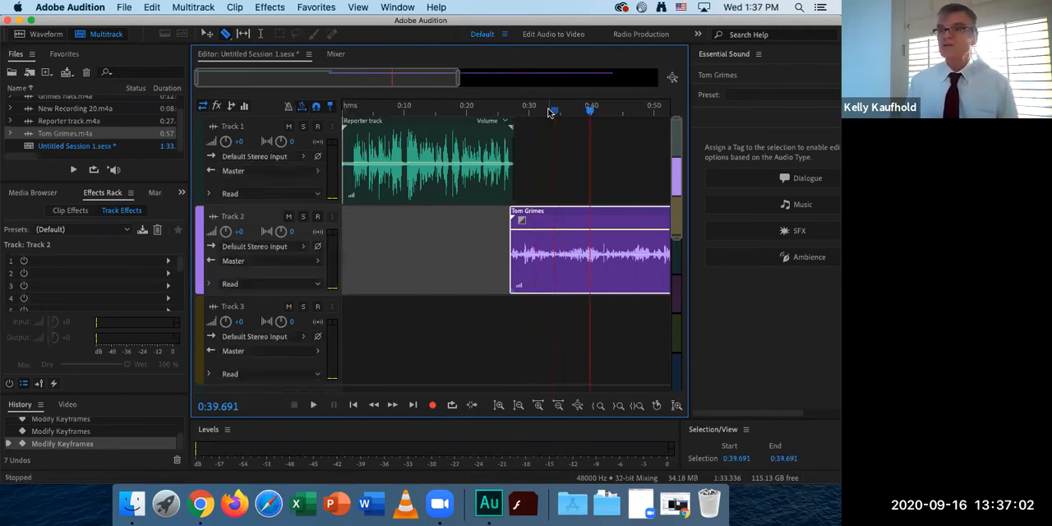
Replay the interview around 0:39 to find the start of the usable passage and split the Track 2 clip at 0:38.822.
key("space")
key("space")
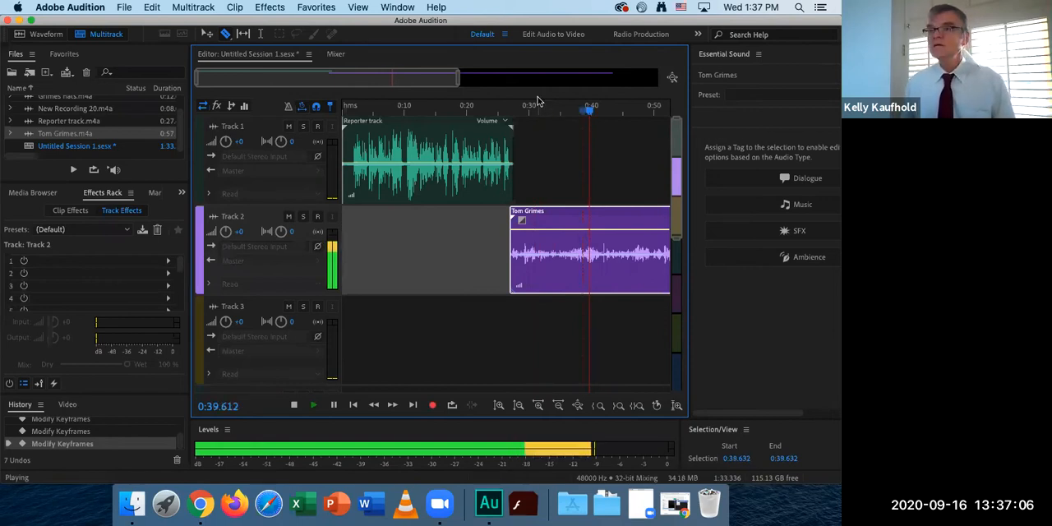
key("space")
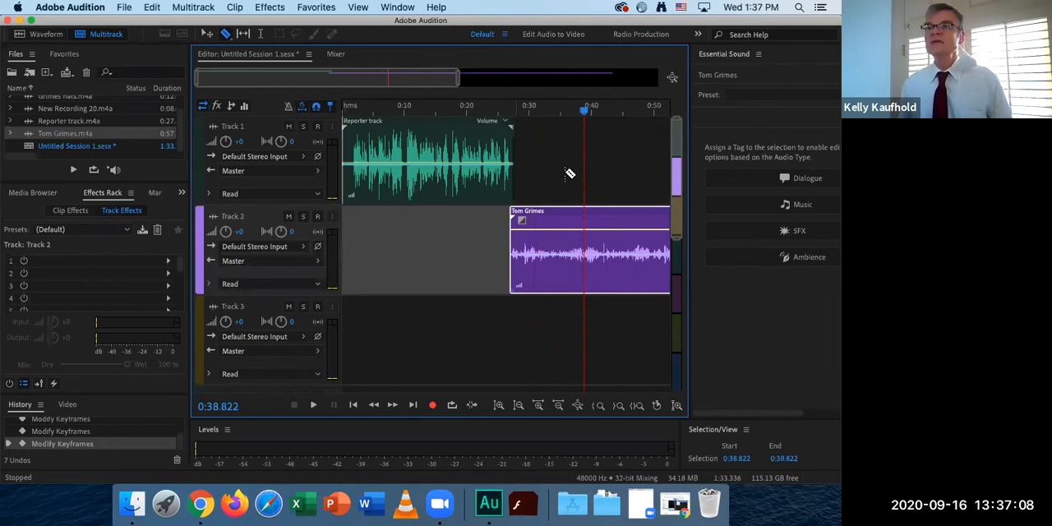
mouse_move(458, 78)
left_mouse_down()
mouse_move(342, 85)
mouse_move(467, 84)
left_mouse_up()
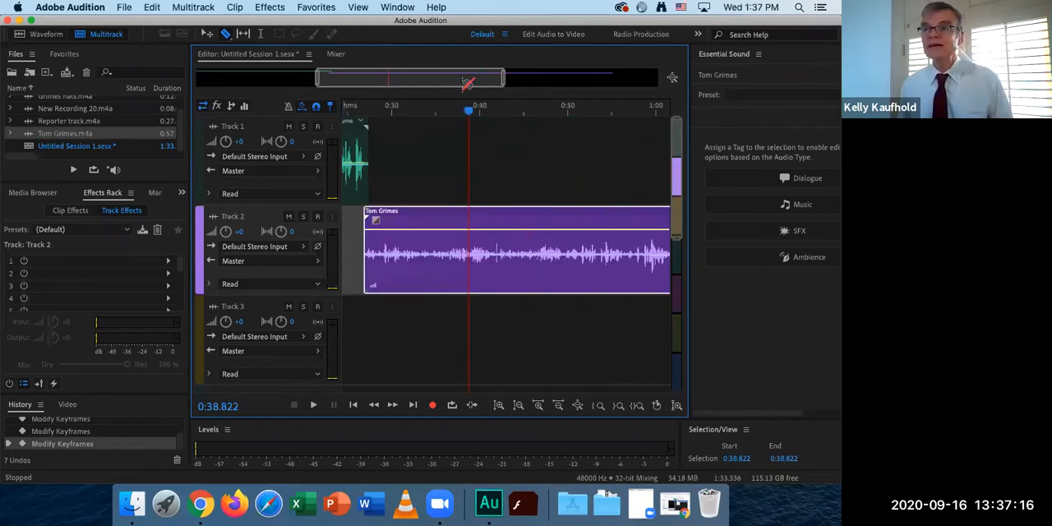
left_click(470, 243)
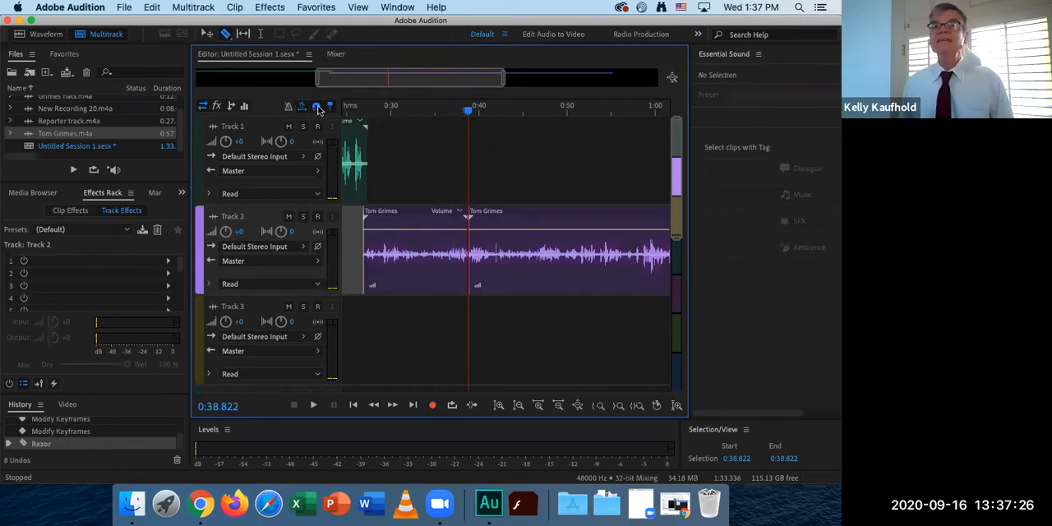
Delete the part of the Track 2 interview before the 0:38.822 cut using the Move tool.
left_click(206, 33)
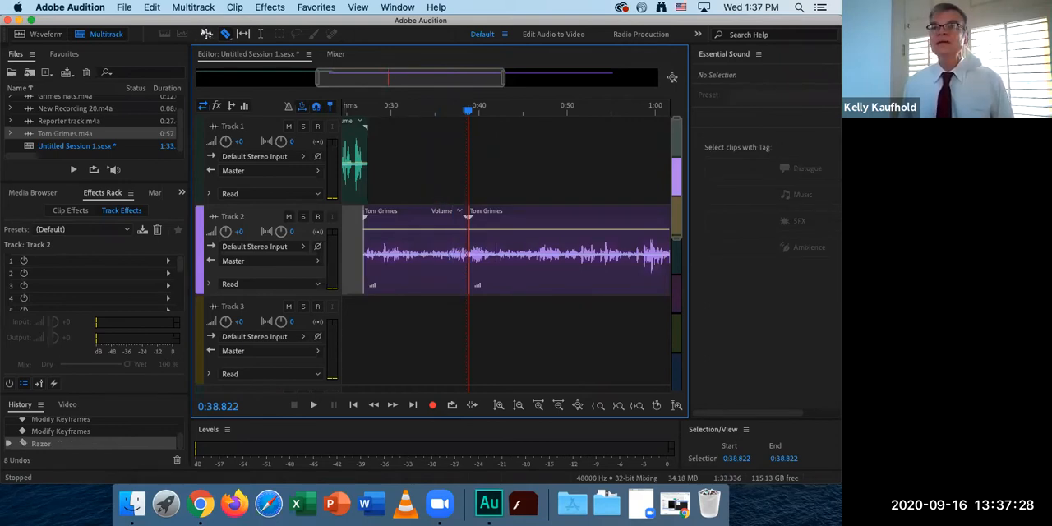
left_click(420, 239)
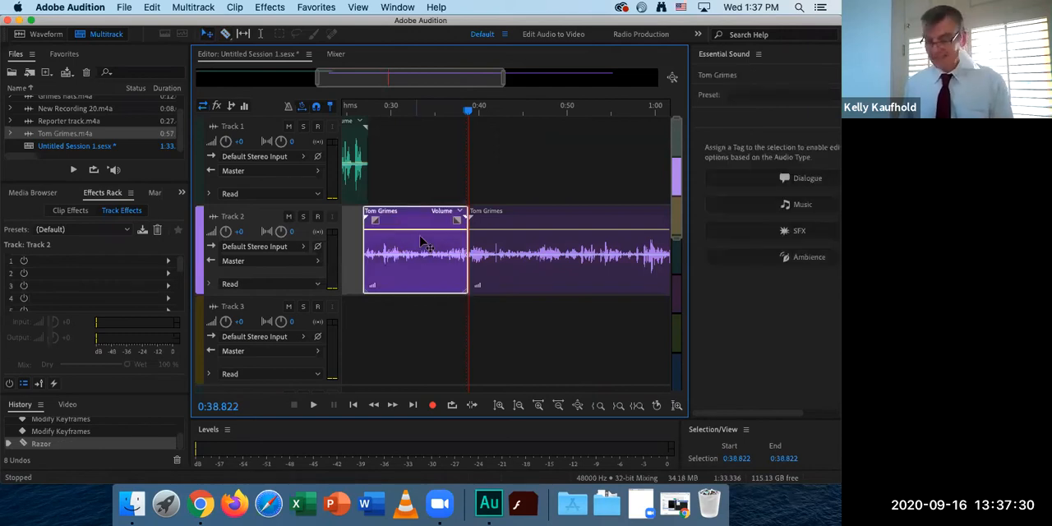
key("Delete")
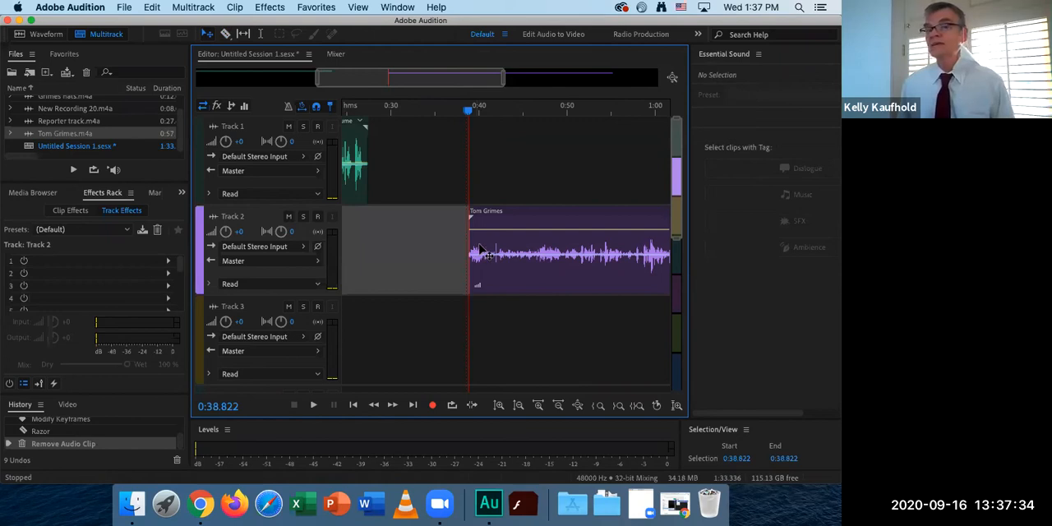
Play the remaining interview to locate the end of the usable quote and split the Track 2 clip at 1:02.408.
key("space")
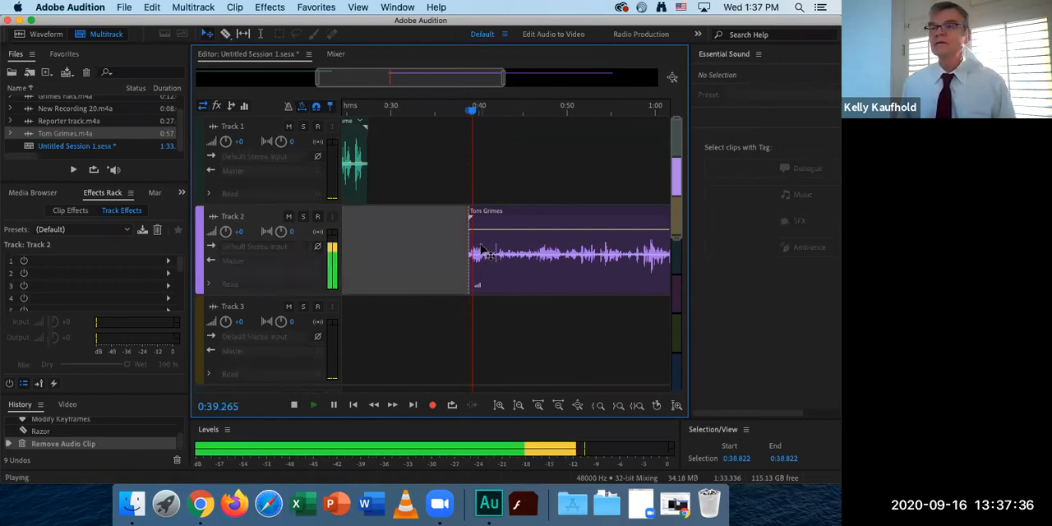
left_click_drag(450, 79, 498, 80)
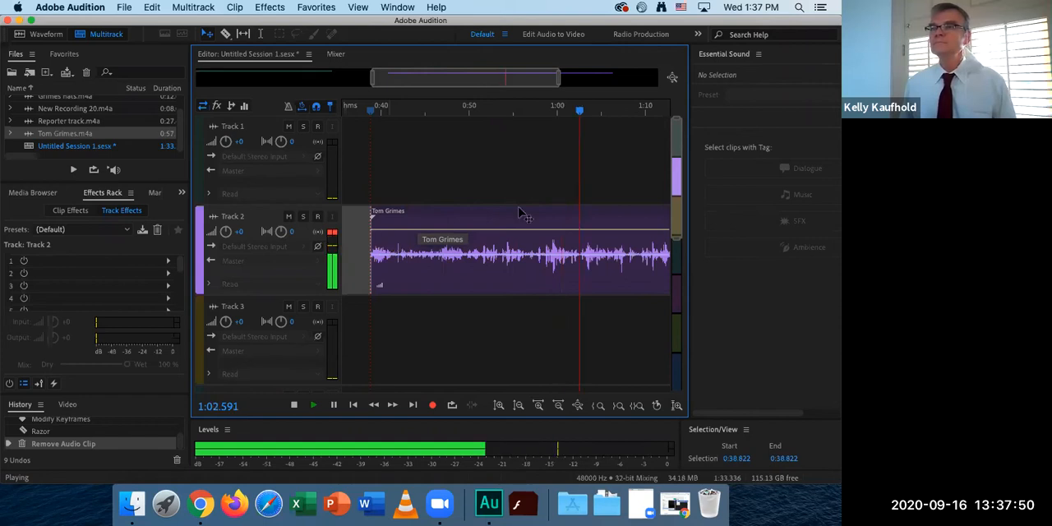
key("space")
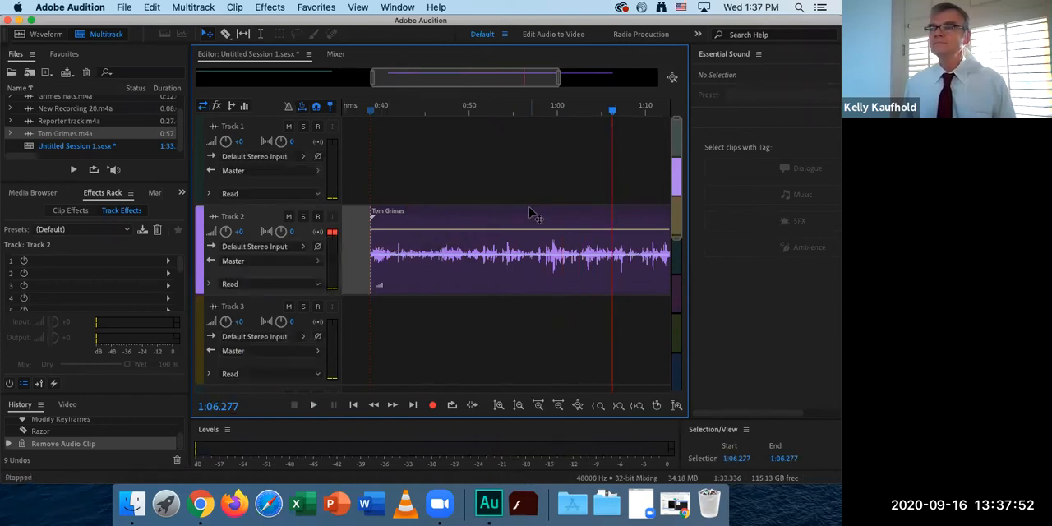
key("space")
key("space")
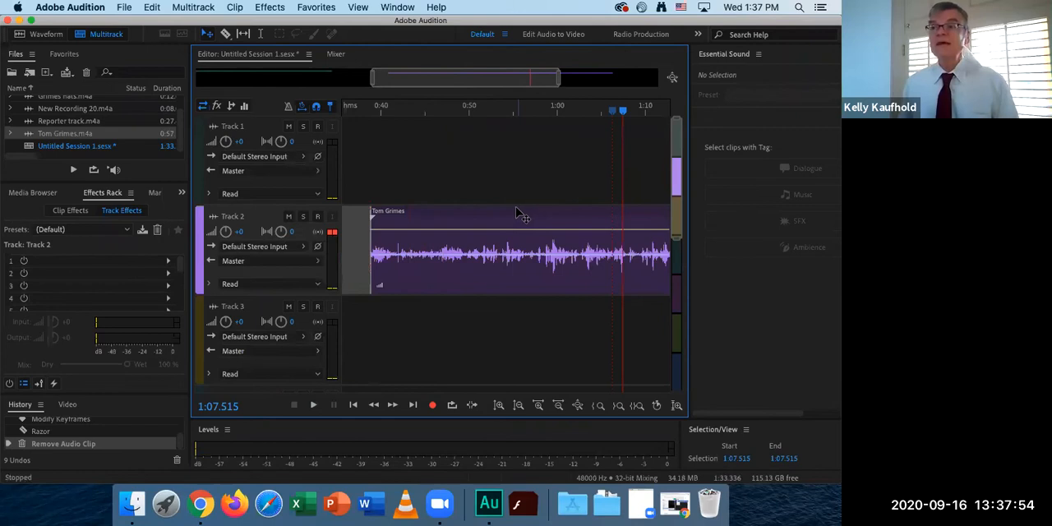
key("space")
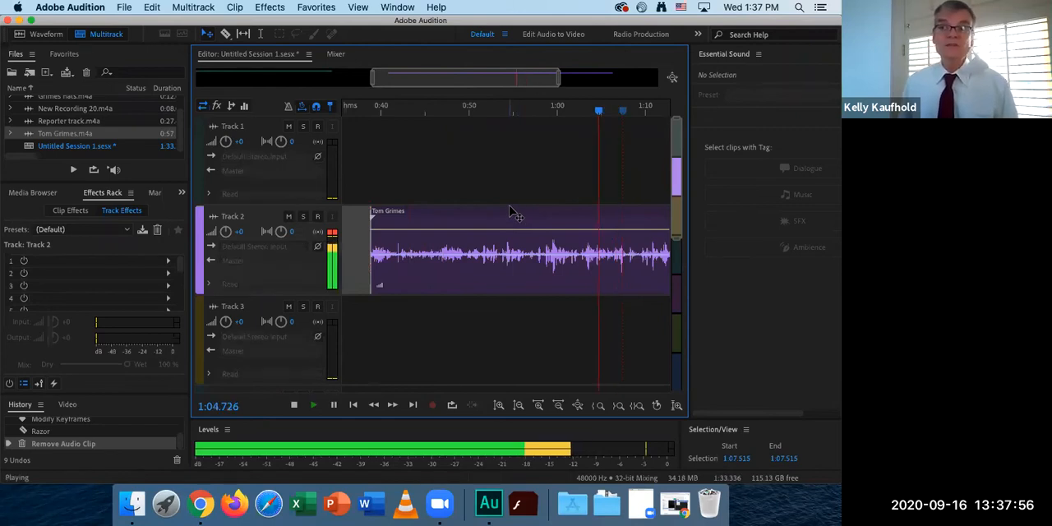
key("space")
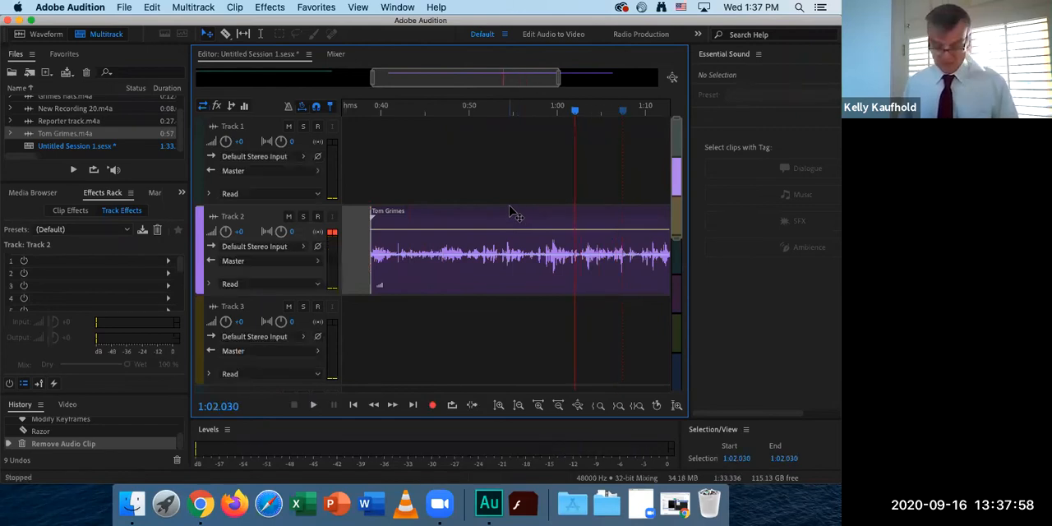
key("space")
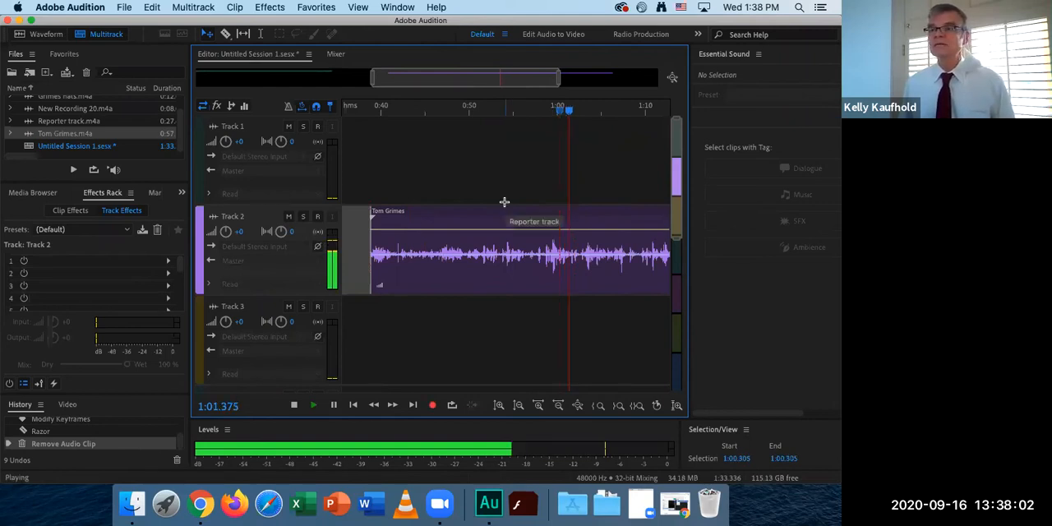
key("space")
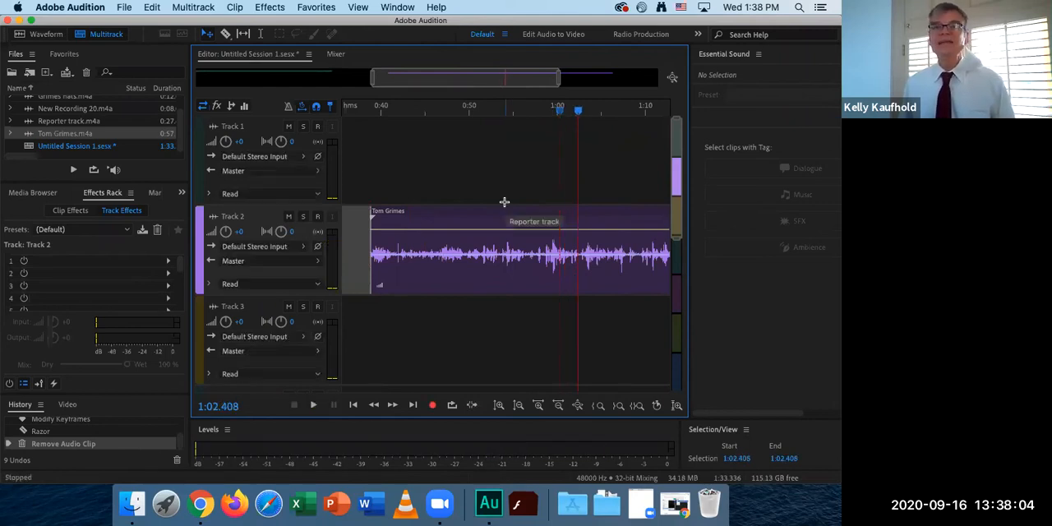
left_click(226, 38)
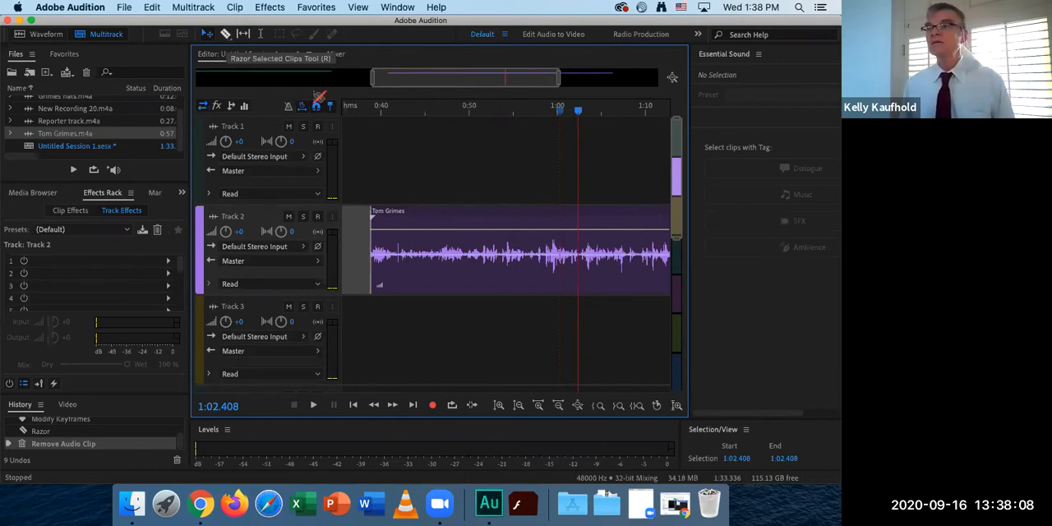
left_click(580, 241)
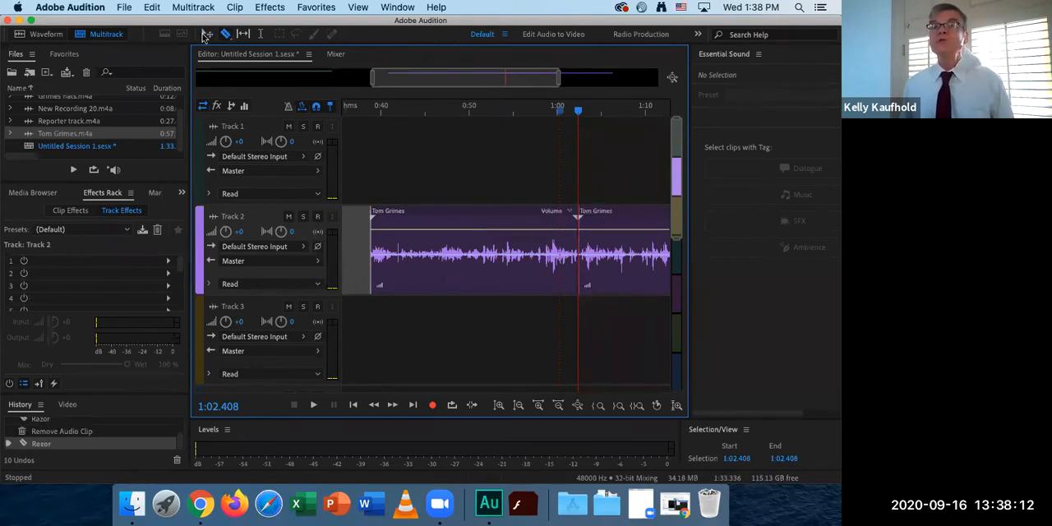
Delete the part of the Track 2 interview after the 1:02.408 cut using the Move tool.
left_click(206, 35)
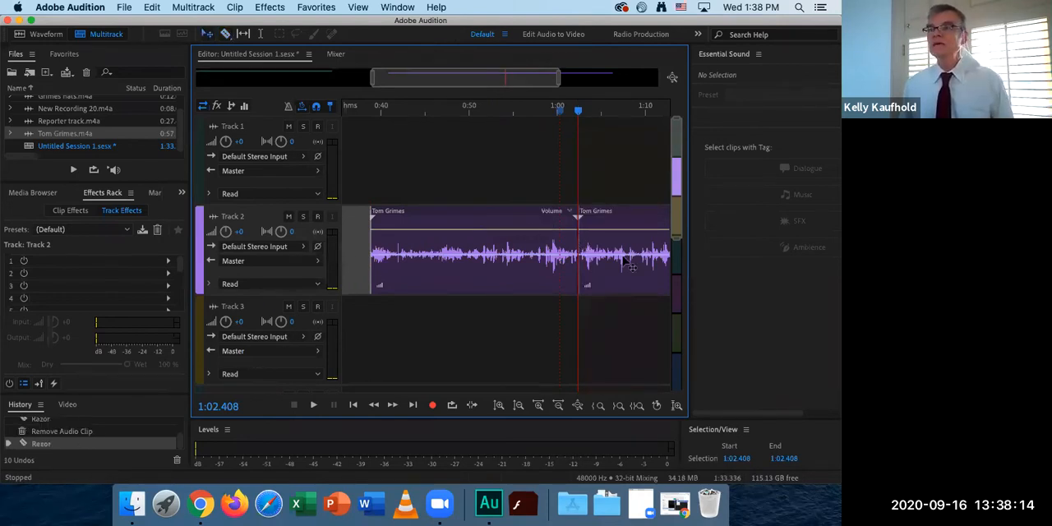
left_click(608, 230)
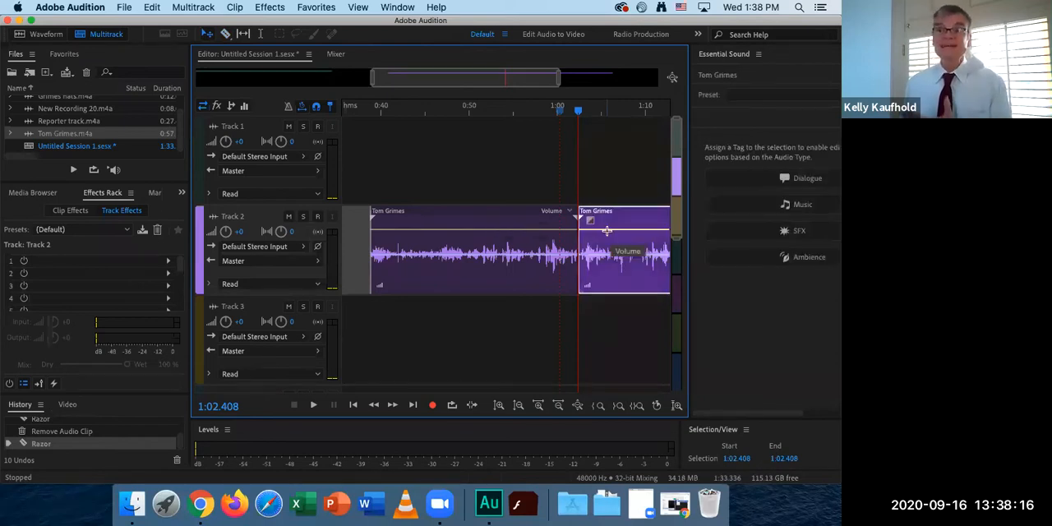
key("Delete")
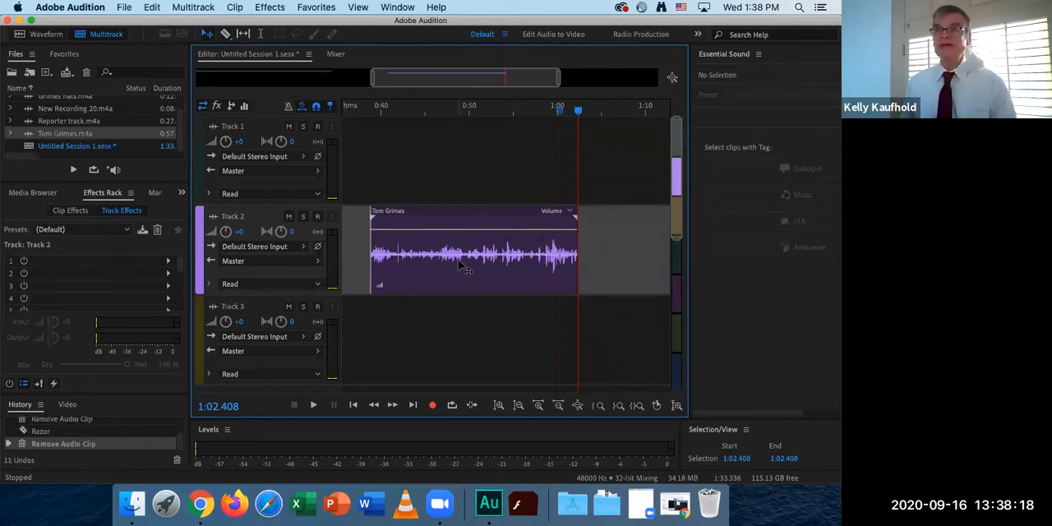
Move the trimmed interview clip to the end of the Reporter track at about 0:27 and play across the transition.
left_click_drag(467, 82, 366, 78)
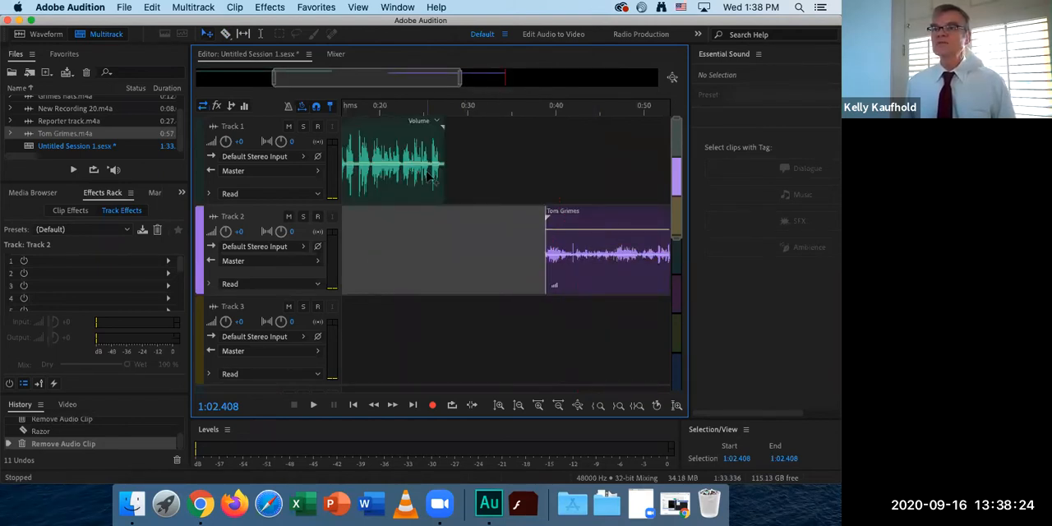
left_click_drag(598, 224, 490, 215)
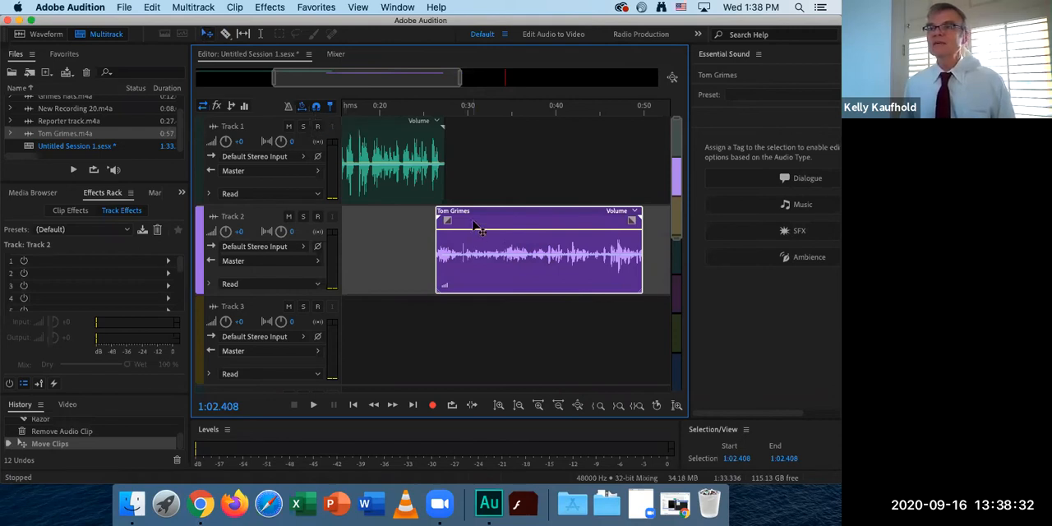
left_click_drag(473, 221, 483, 222)
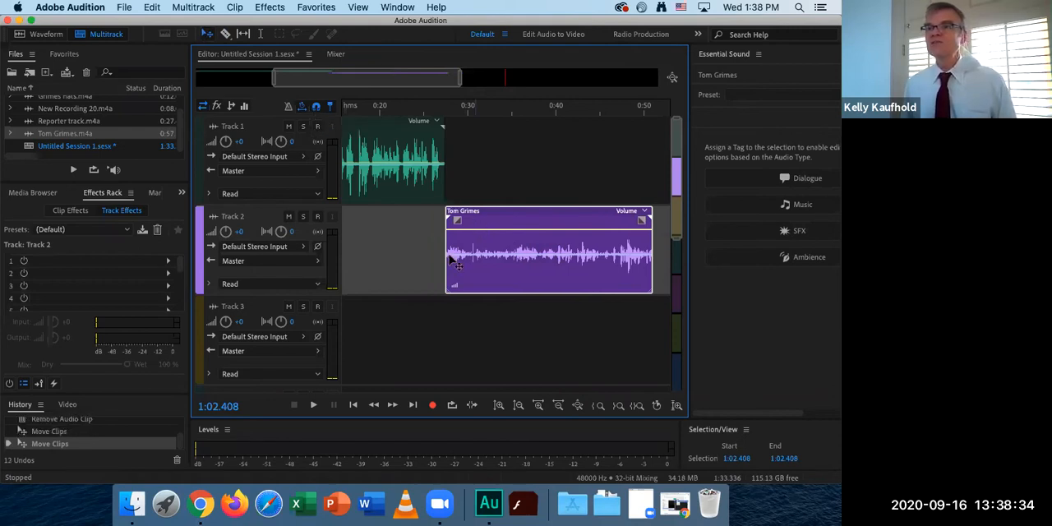
left_click(413, 110)
key("space")
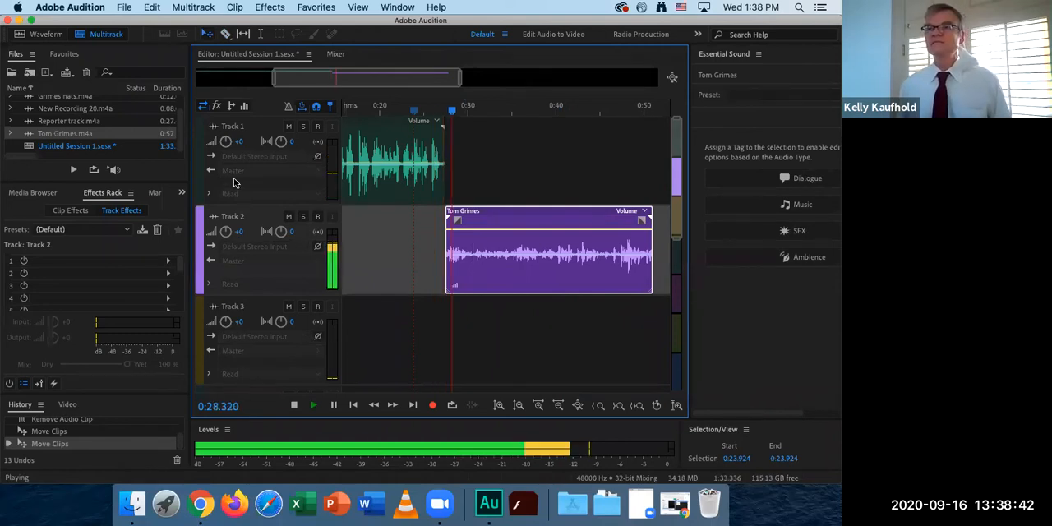
key("space")
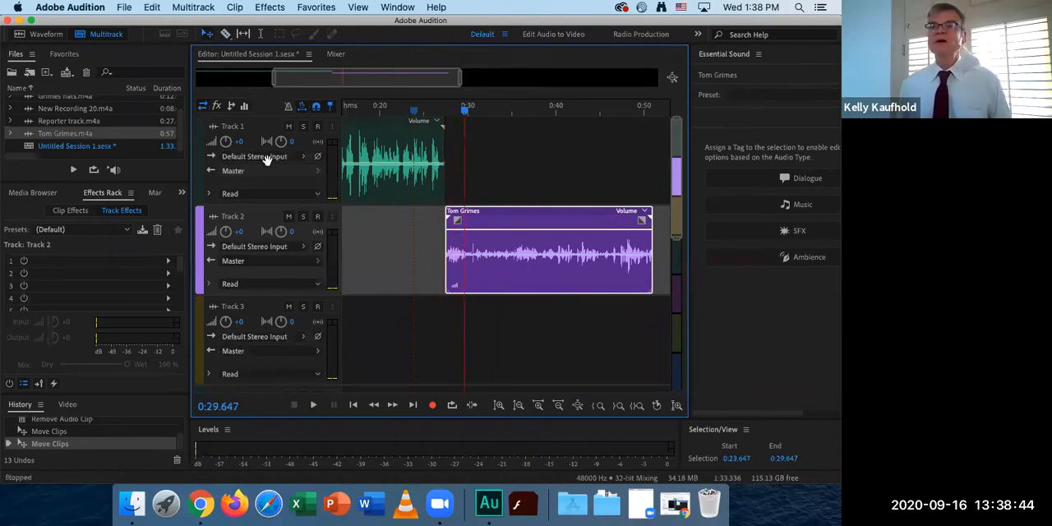
Add the music recording to Track 3 beneath the narration, starting at about 0:12.
left_click_drag(270, 85, 170, 77)
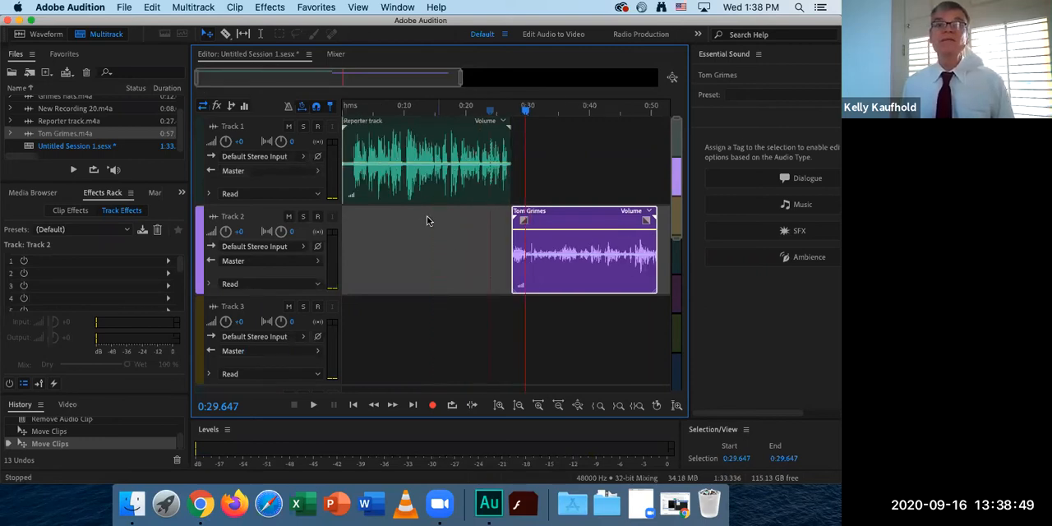
left_click(48, 120)
scroll(47, 119, "up", 2)
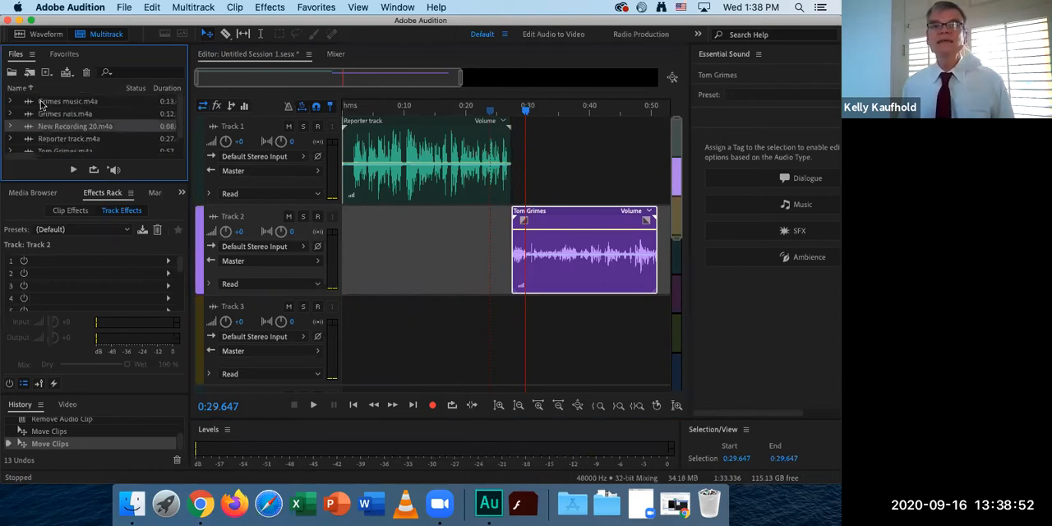
left_click(43, 102)
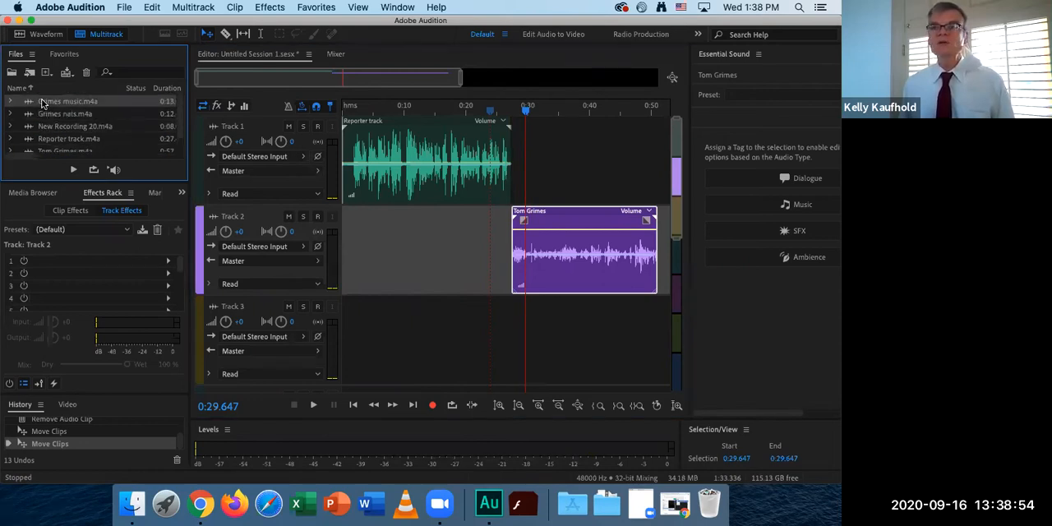
left_click_drag(43, 102, 426, 355)
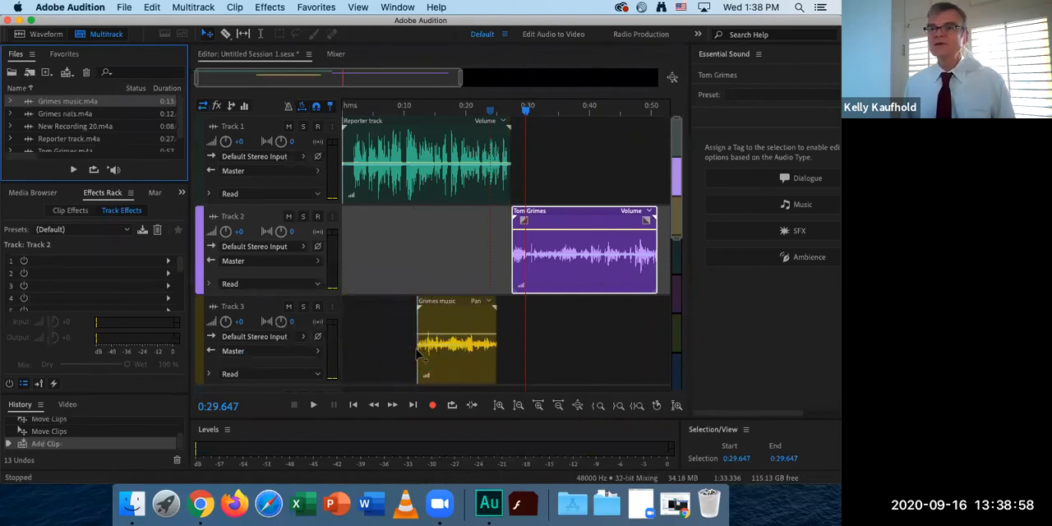
Play the session from 0:06.906 to hear how the music sounds under the narration.
left_click(385, 114)
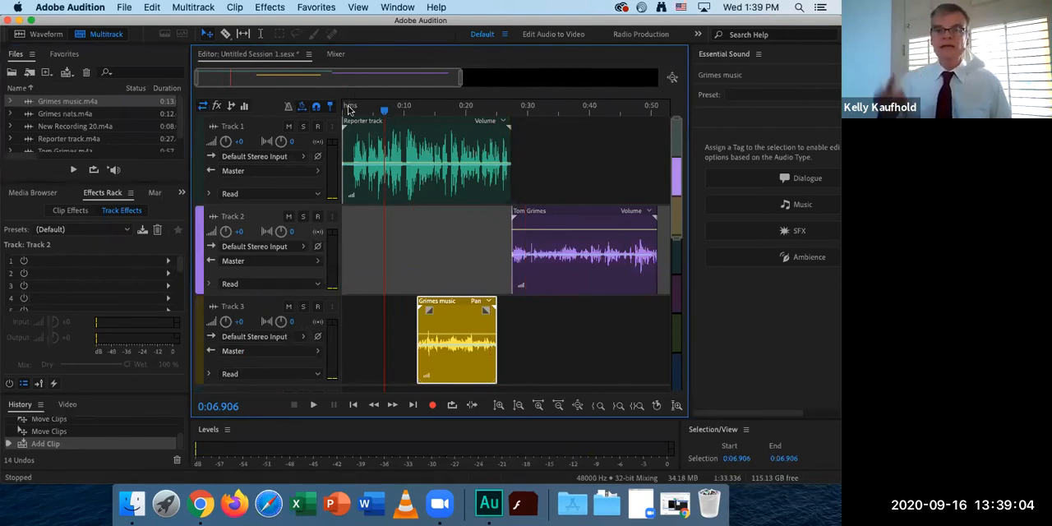
key("space")
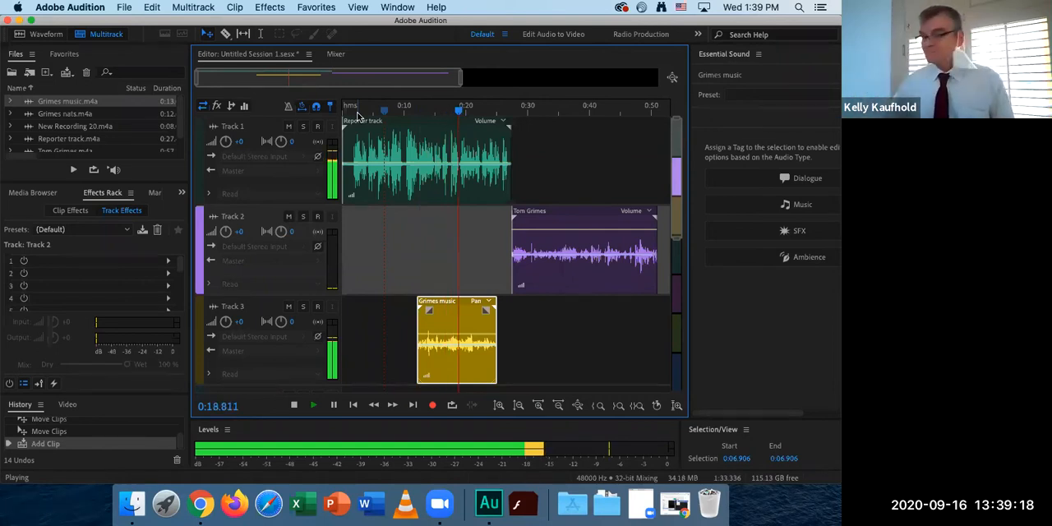
key("space")
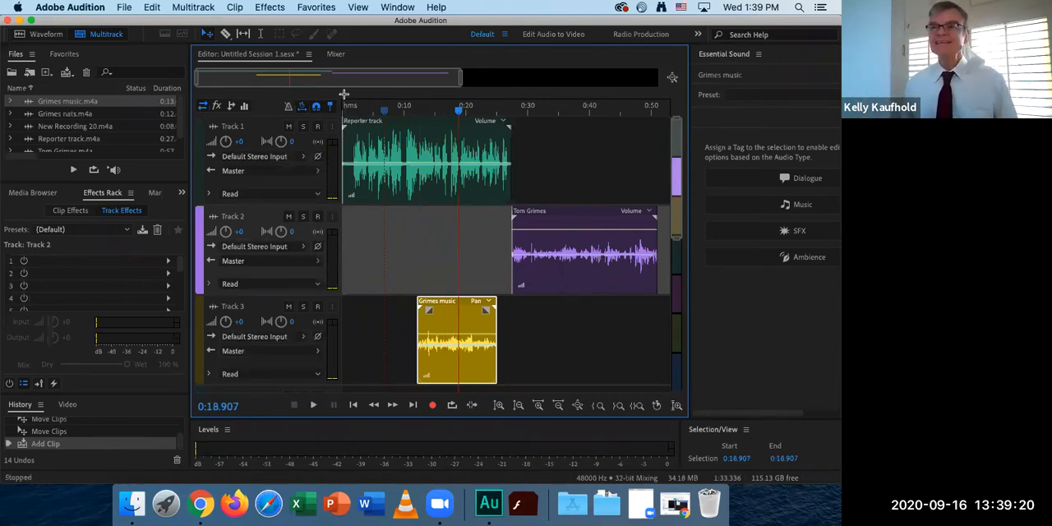
Move the music clip to start at about 0:24 so it spans the narration-to-interview transition, and solo Track 3.
left_click(450, 310)
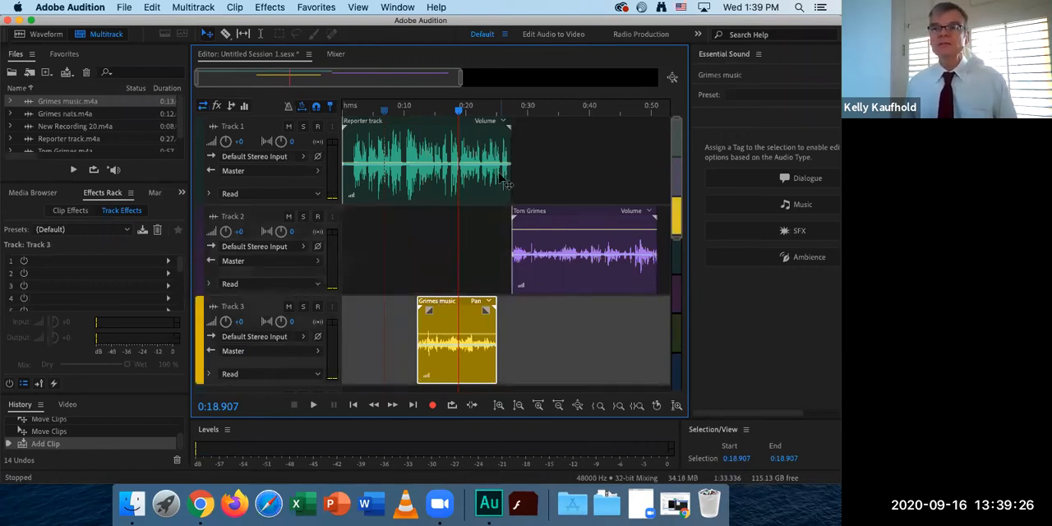
left_click_drag(451, 305, 565, 306)
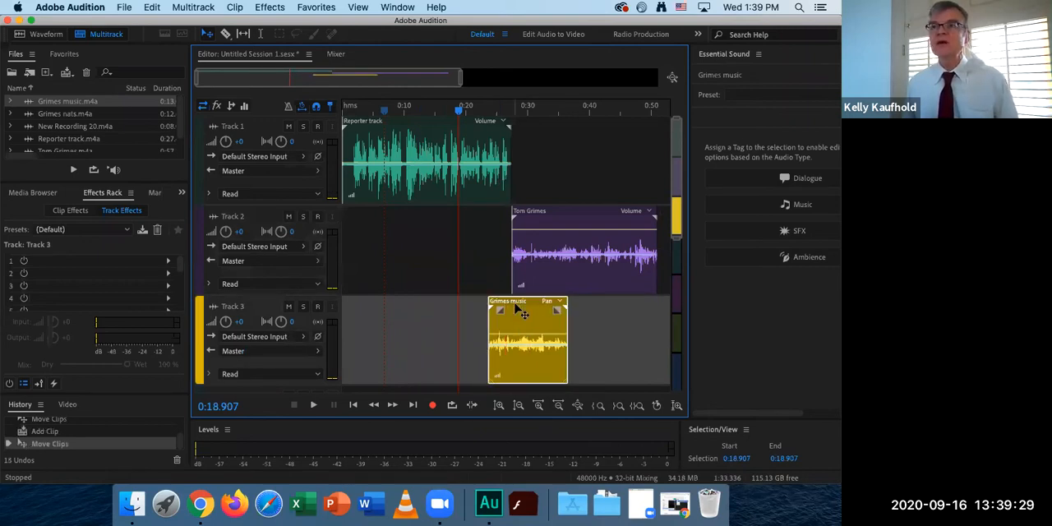
left_click(304, 309)
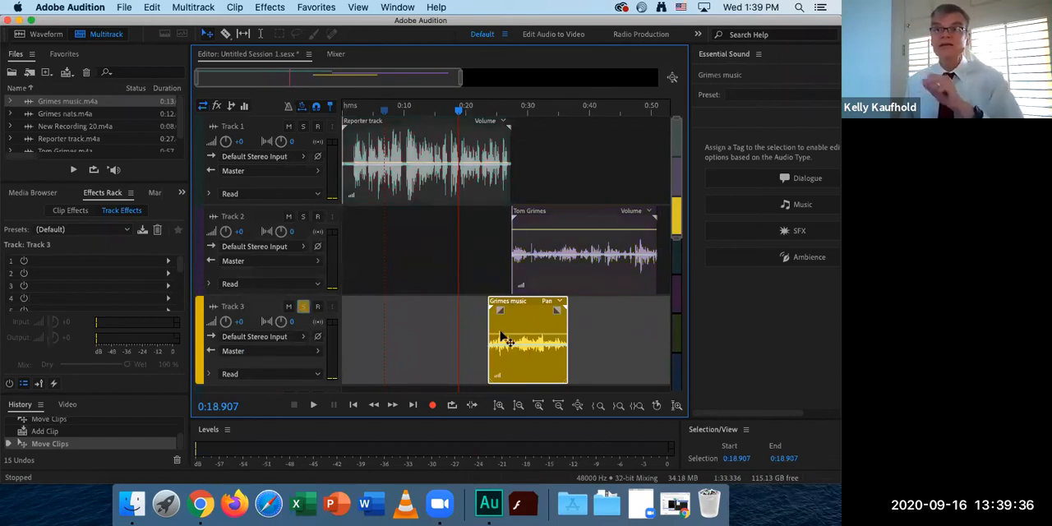
Play the soloed music clip from 0:26.245, and turn off solo on Track 3.
left_click(503, 110)
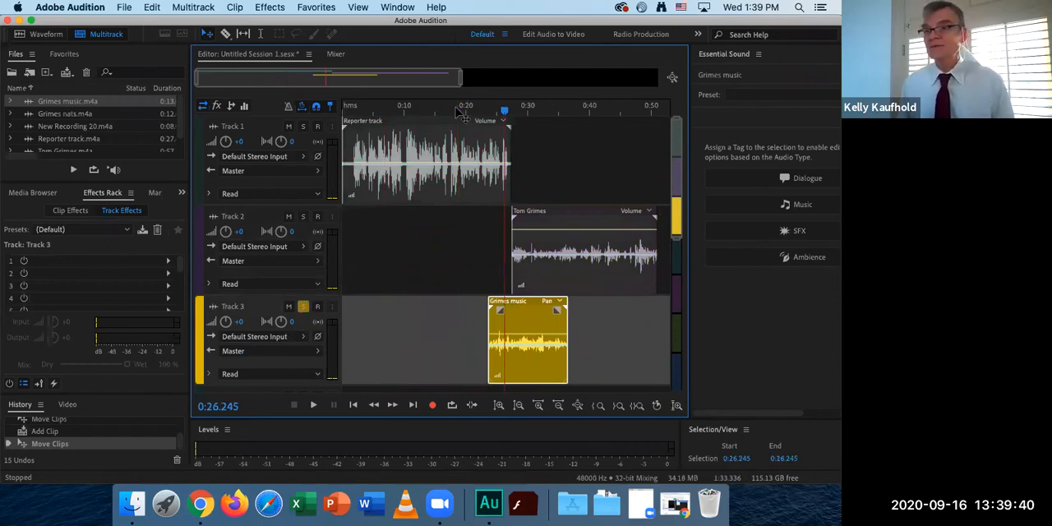
key("space")
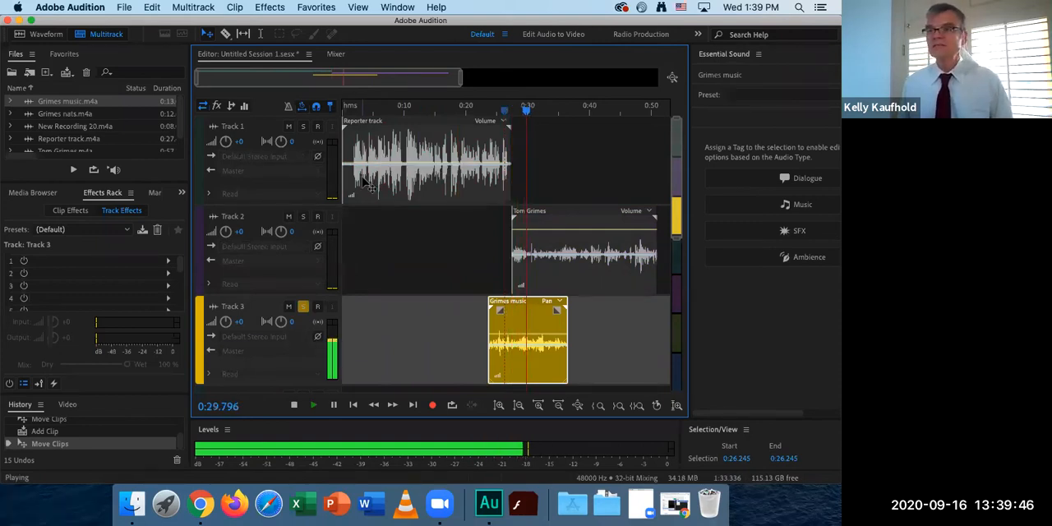
key("space")
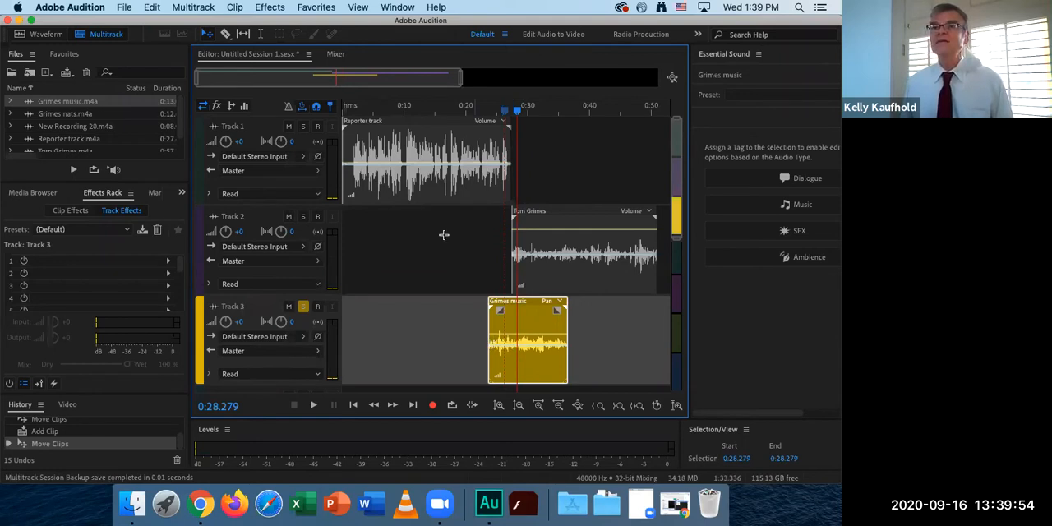
left_click(304, 308)
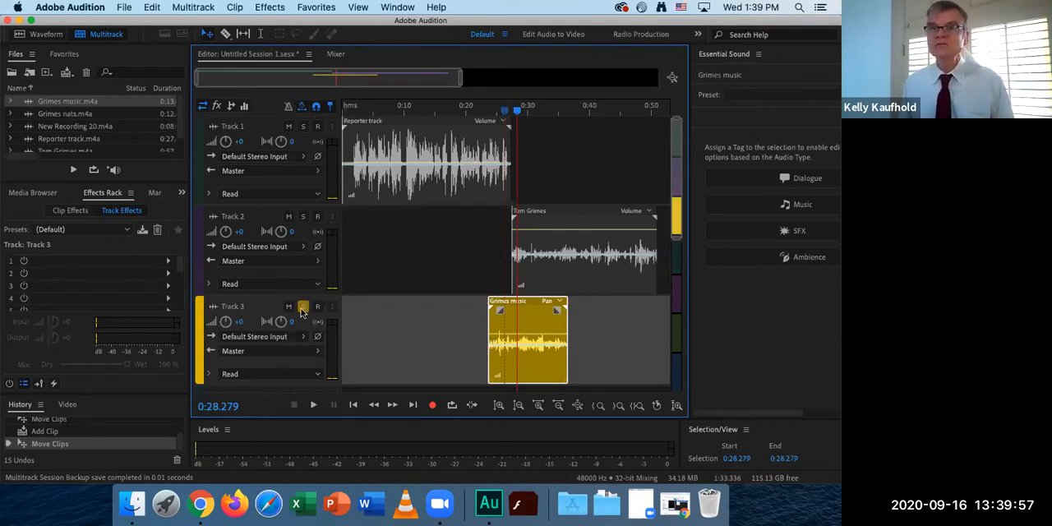
Add the nats recording to Track 3 ahead of the music clip, starting at about 0:10.
left_click(45, 115)
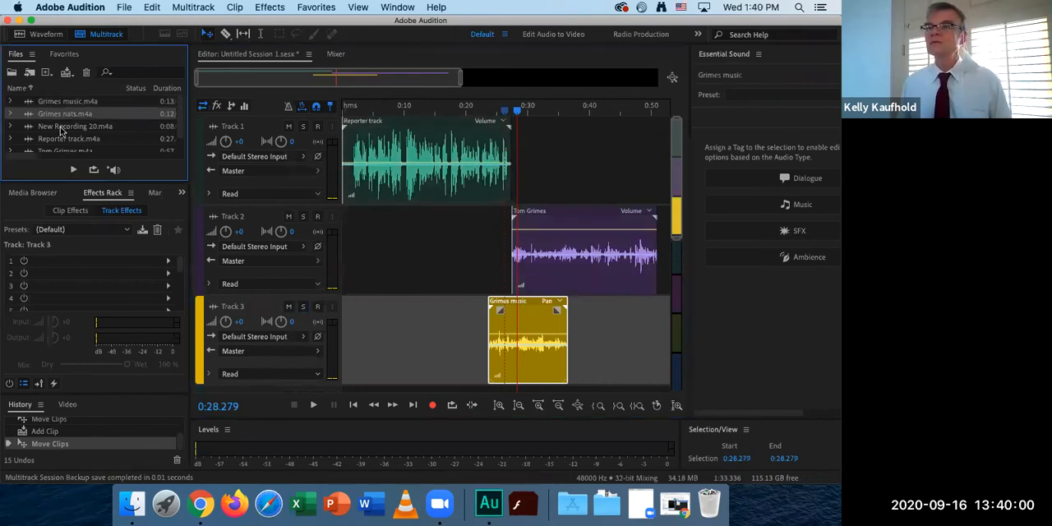
left_click_drag(45, 117, 395, 345)
left_click(433, 363)
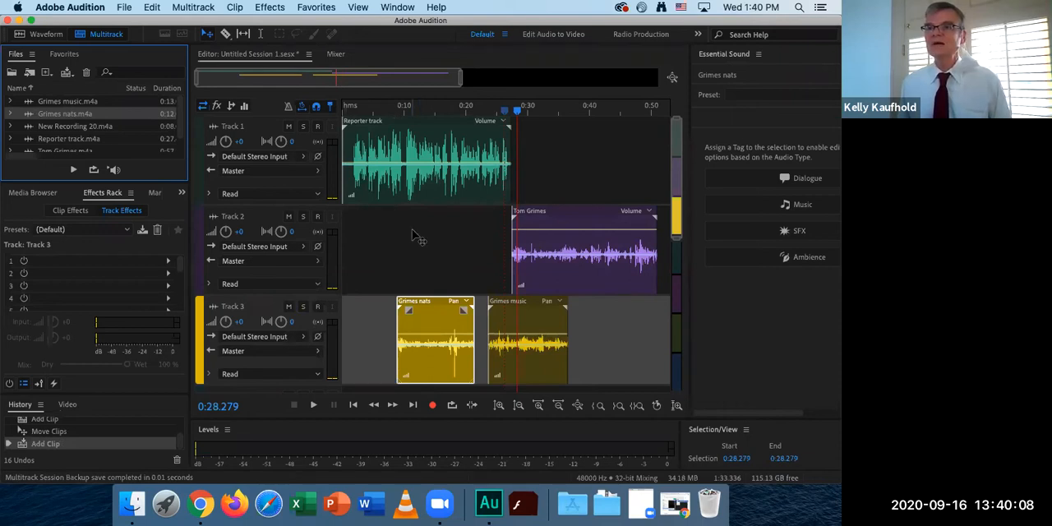
left_click_drag(433, 307, 440, 307)
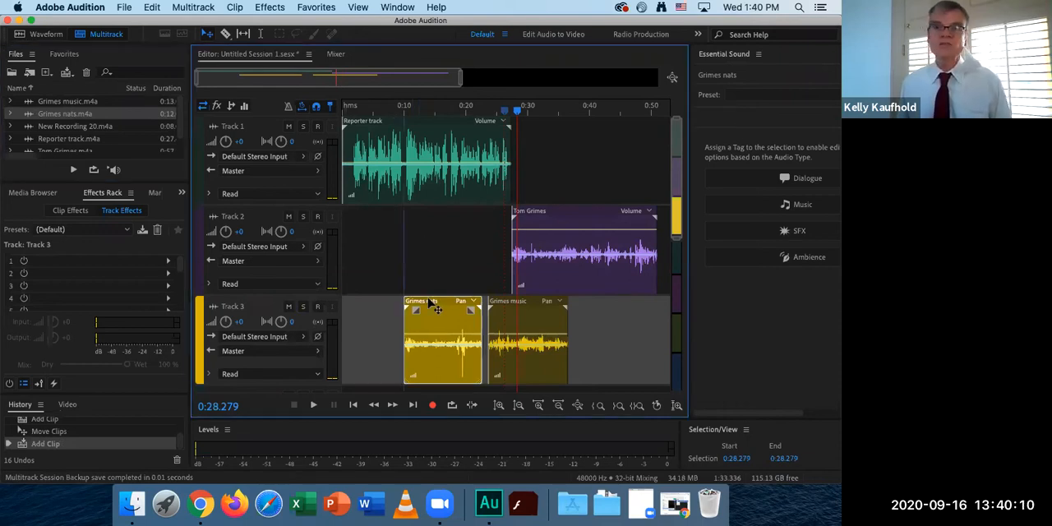
Play the session from 0:08.500 to hear the nats clip come in under the narration.
left_click(395, 108)
key("space")
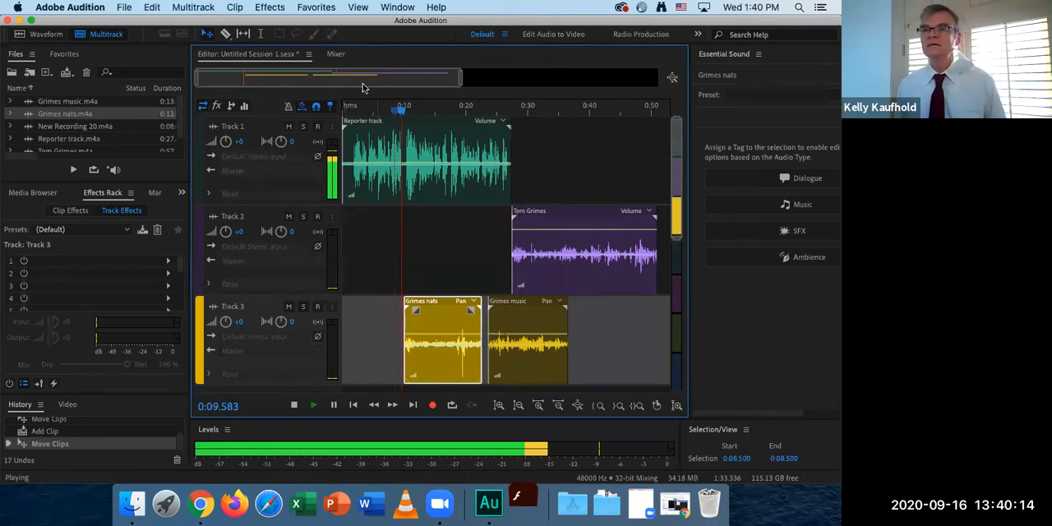
left_click(348, 337)
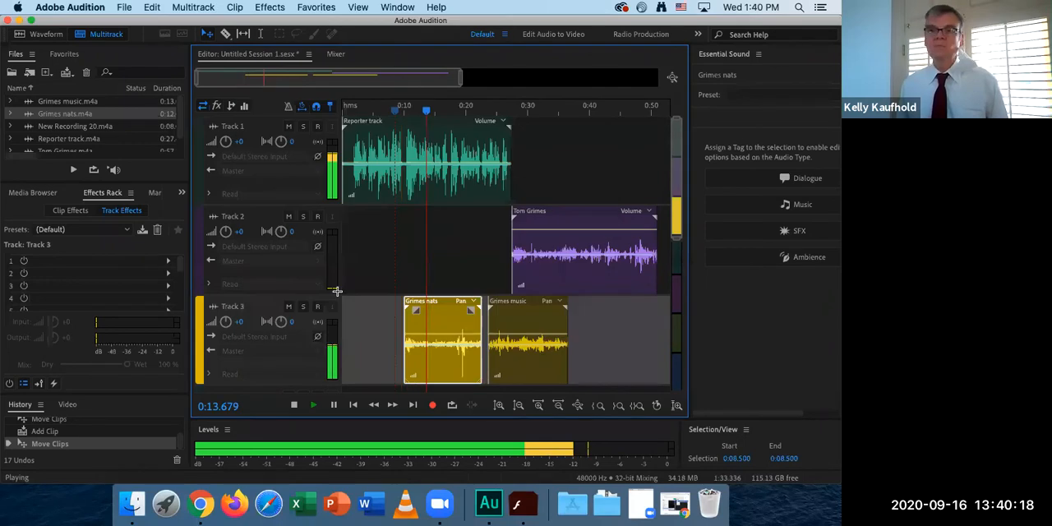
key("space")
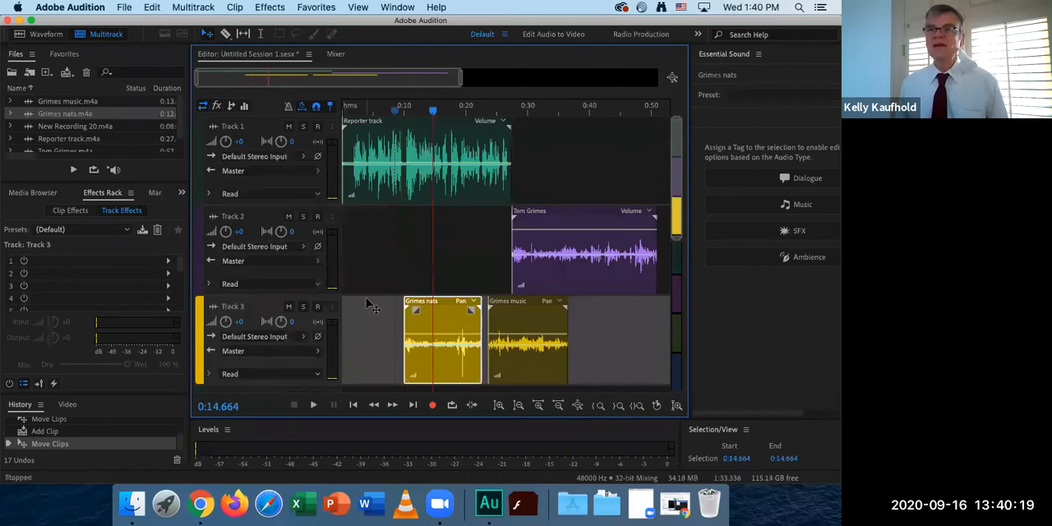
Replay the start of the nats clip under the narration from 0:09.775 and again from 0:08.181.
left_click(402, 117)
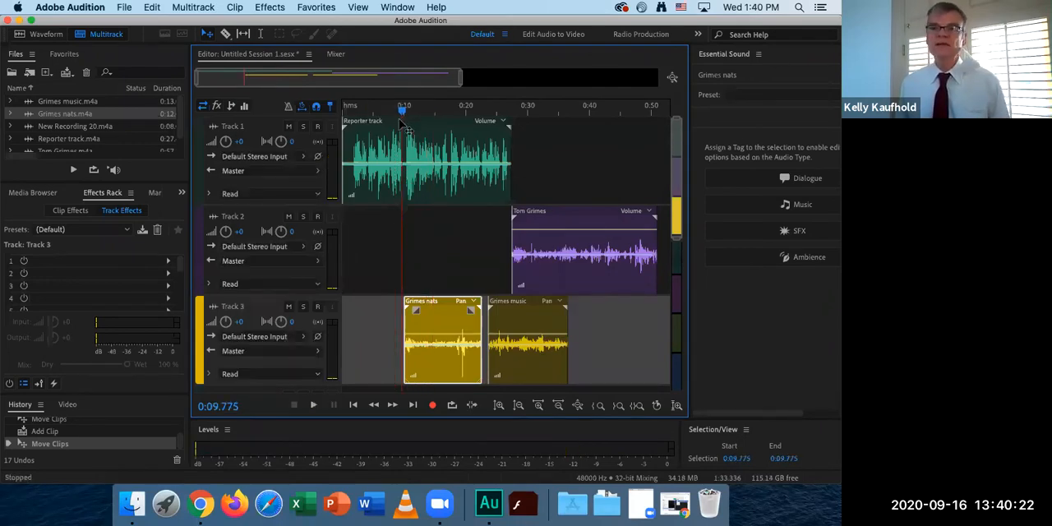
key("space")
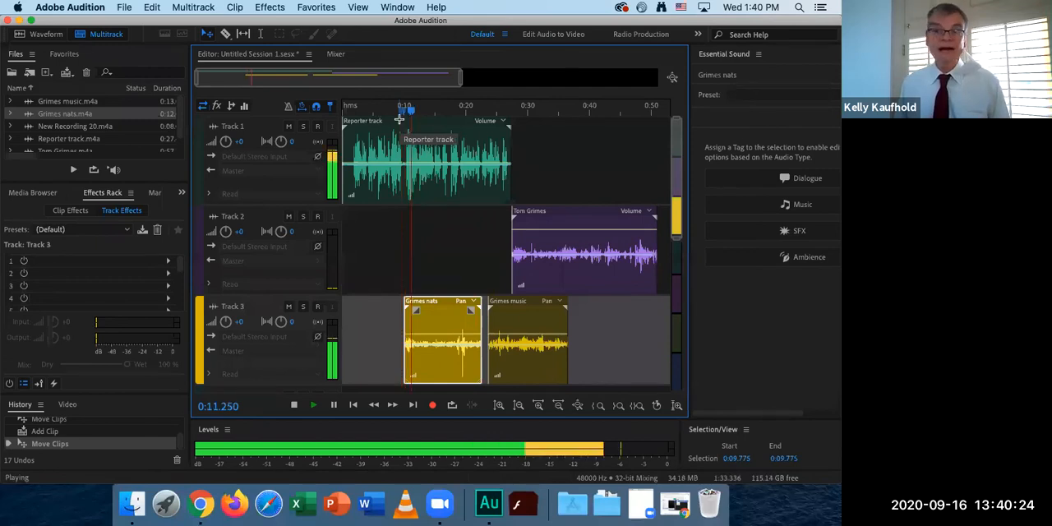
key("space")
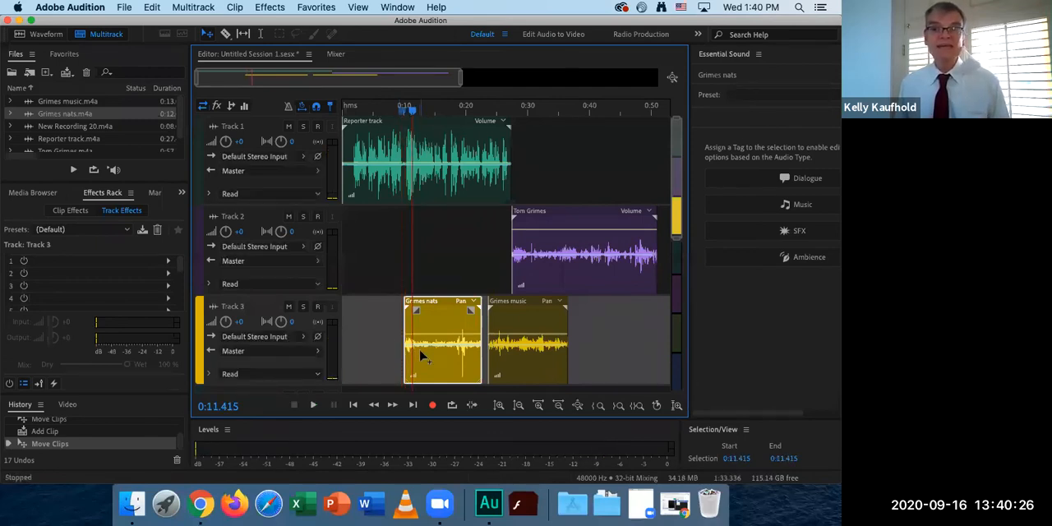
left_click(392, 113)
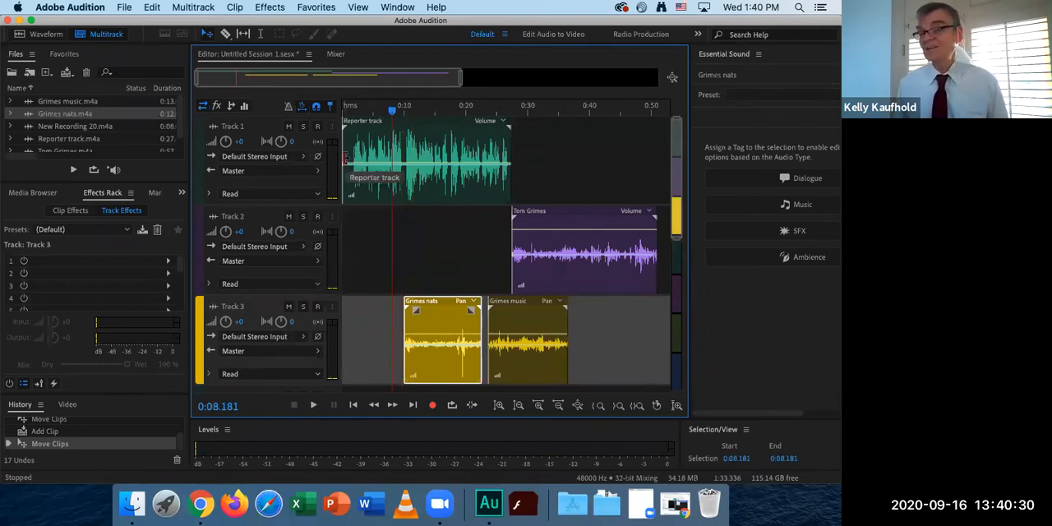
key("space")
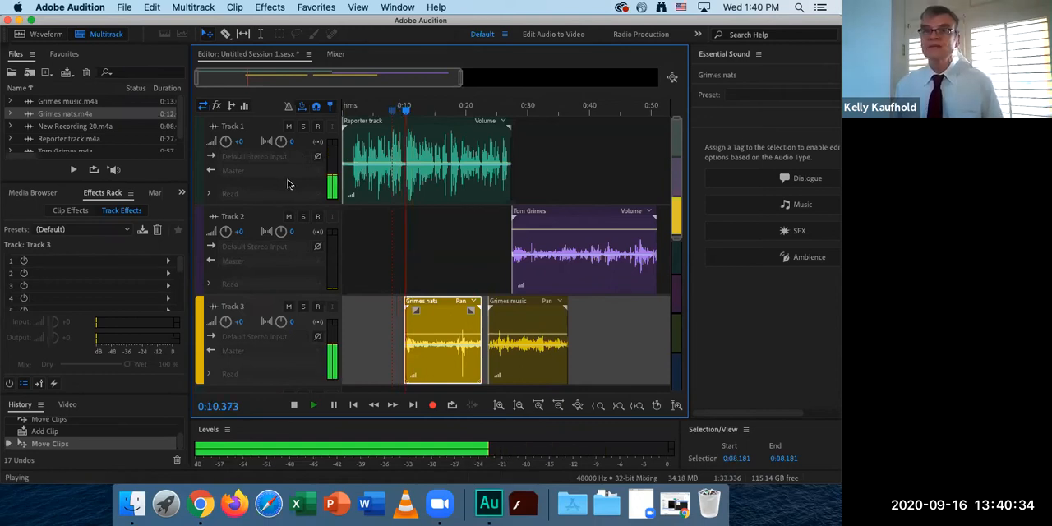
key("space")
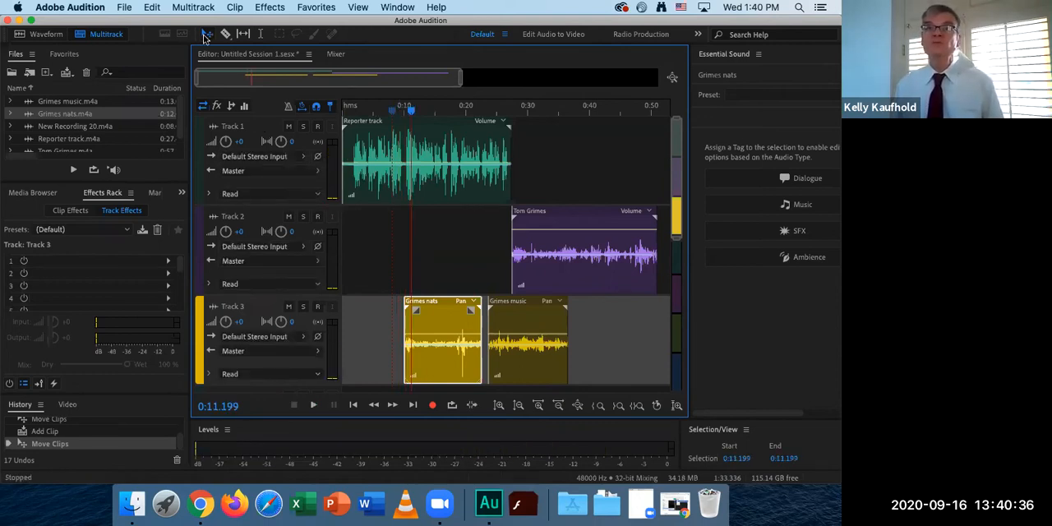
Add two volume keyframes near the start of the nats clip and lower its starting level fully to create a fade-in.
left_click(225, 34)
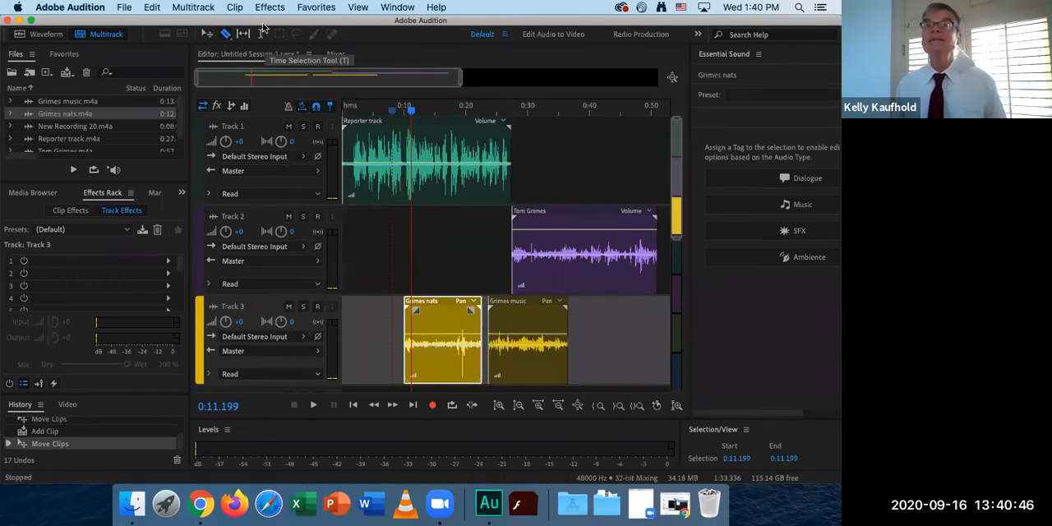
left_click(261, 35)
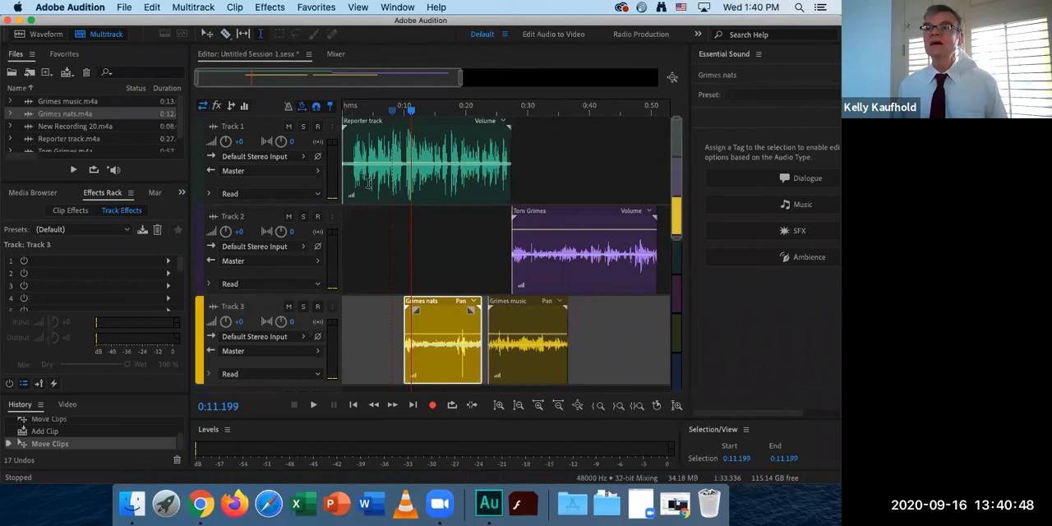
left_click_drag(461, 78, 363, 86)
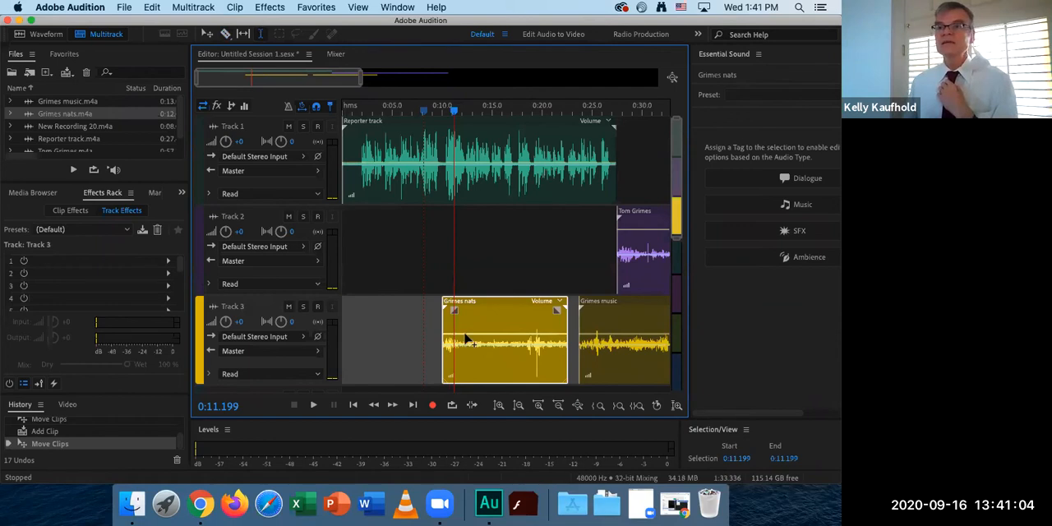
left_click(464, 338)
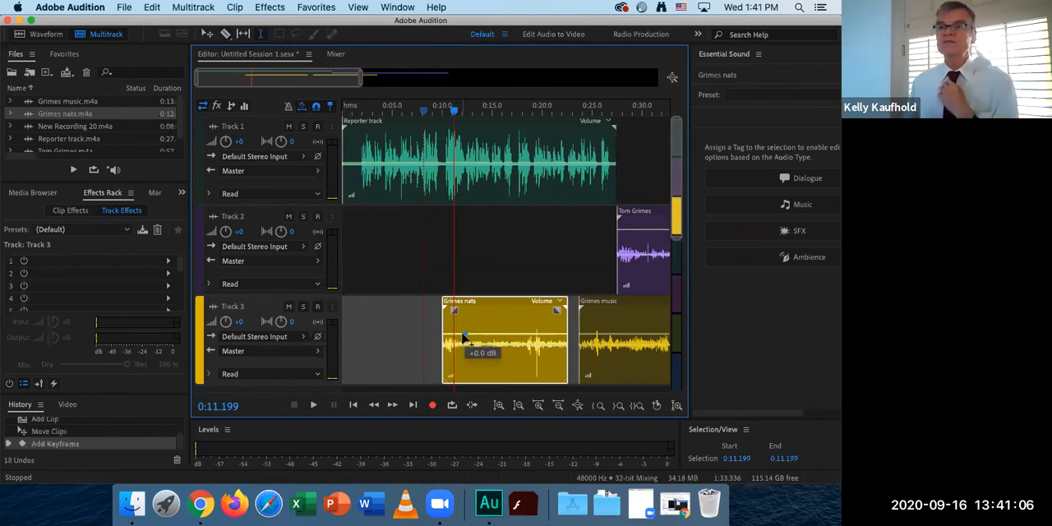
left_click(449, 337)
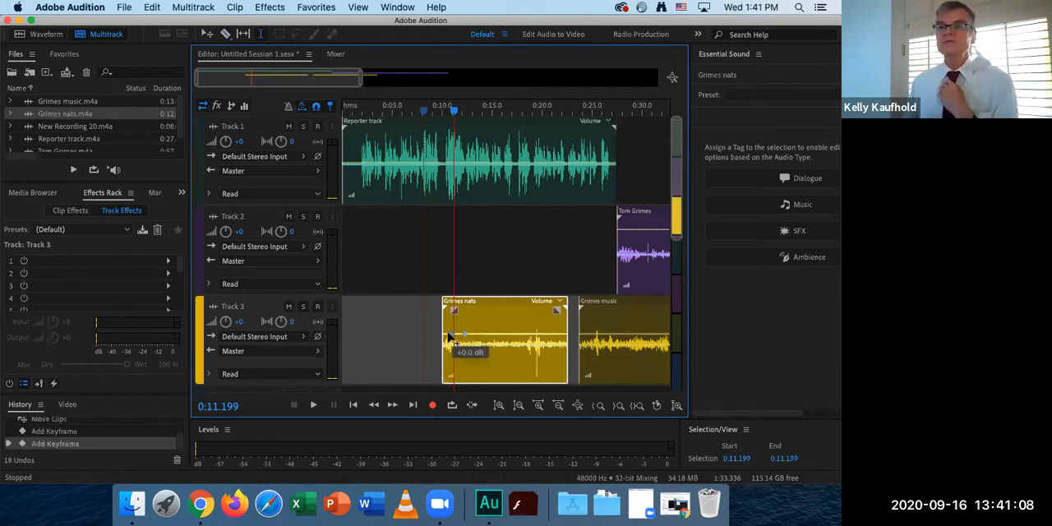
left_click_drag(443, 335, 439, 386)
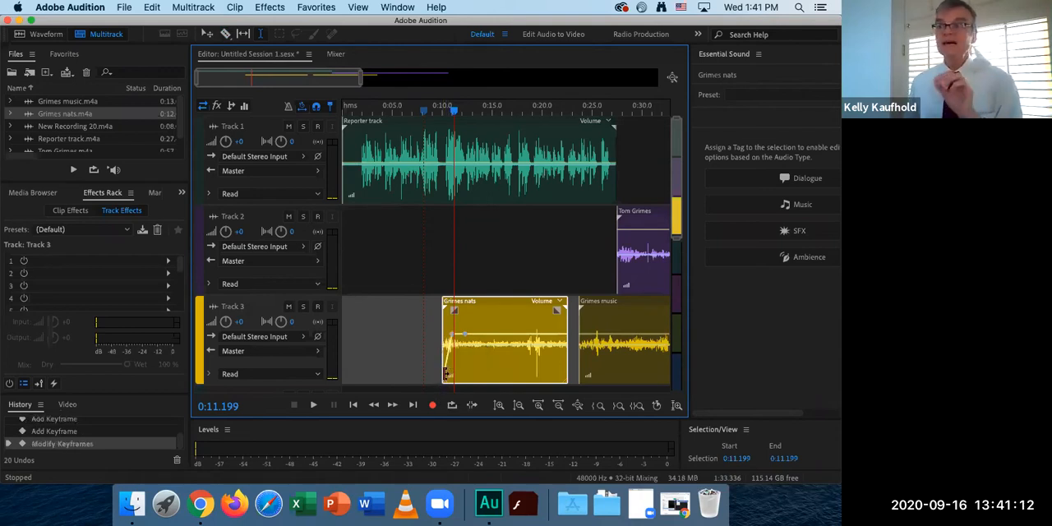
Play the session from 0:09.865 to check the nats clip's fade-in against the narration.
left_click(441, 125)
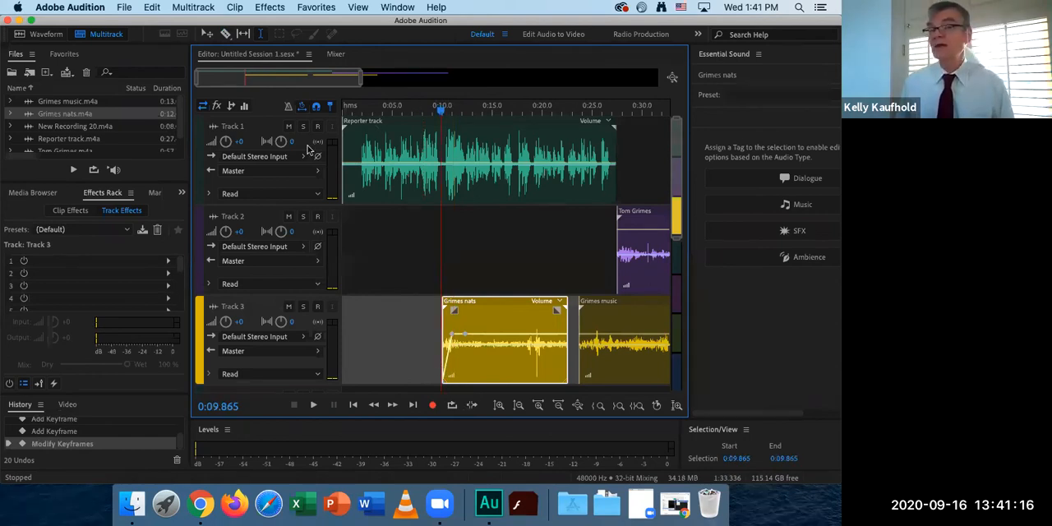
key("space")
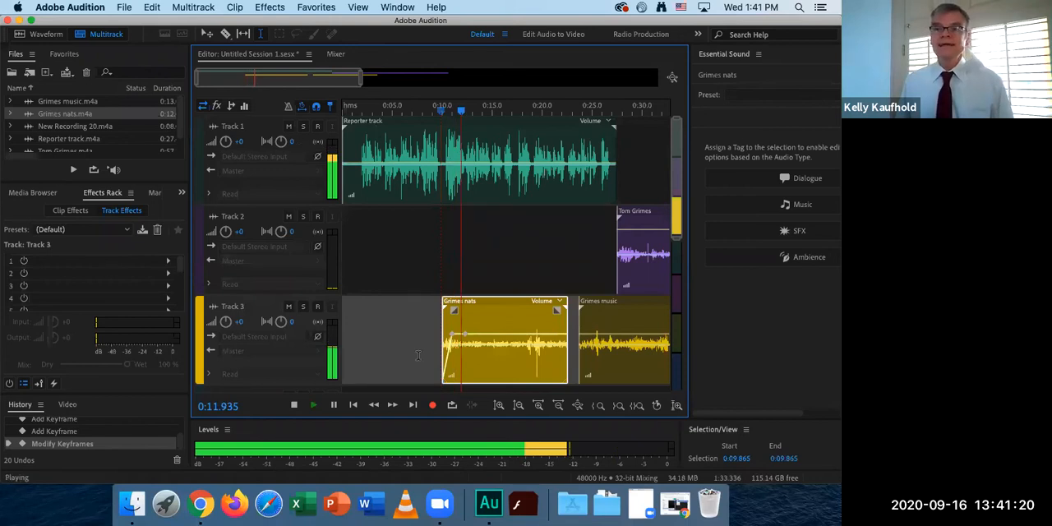
key("space")
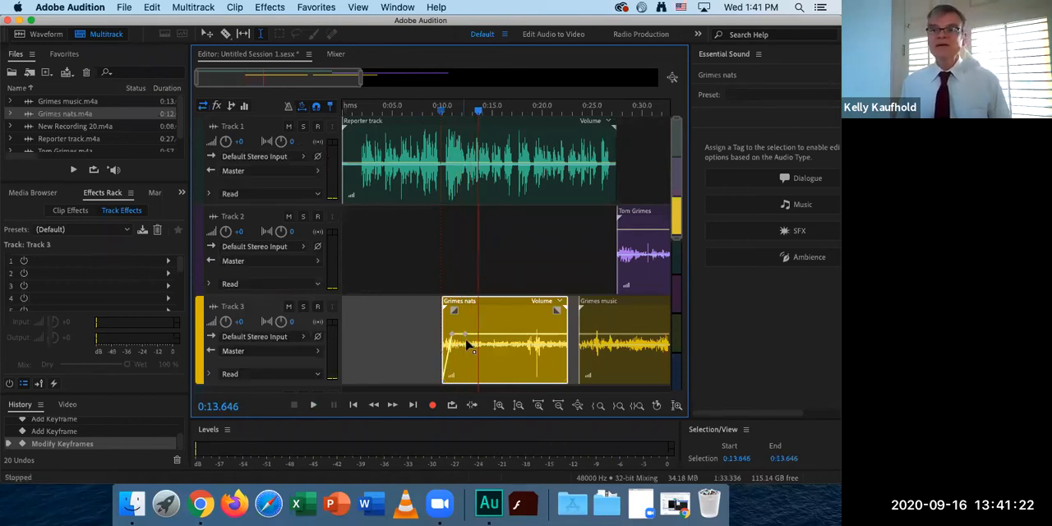
Raise the nats clip's second volume keyframe slightly and play on from 0:13.646 to the end of the clip.
left_click_drag(466, 335, 464, 328)
key("space")
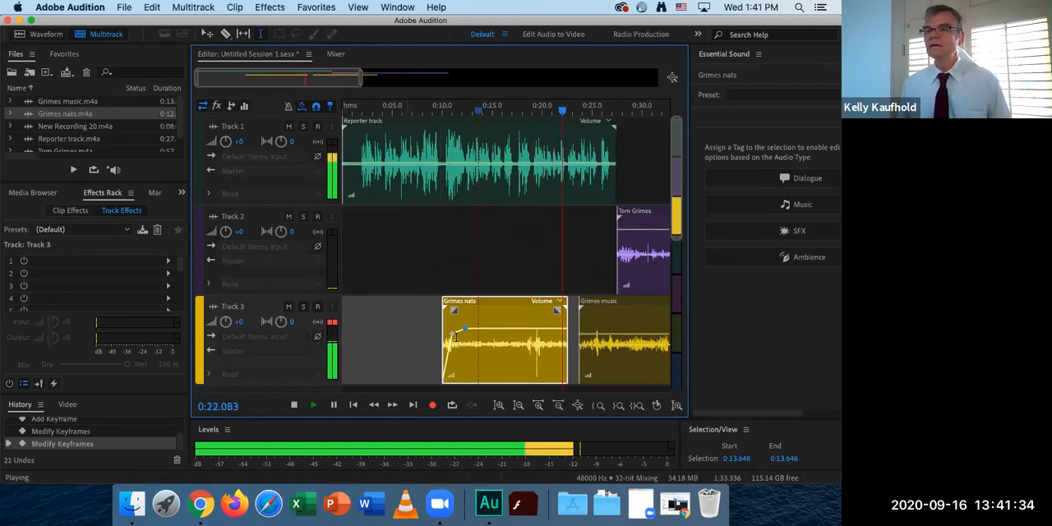
key("space")
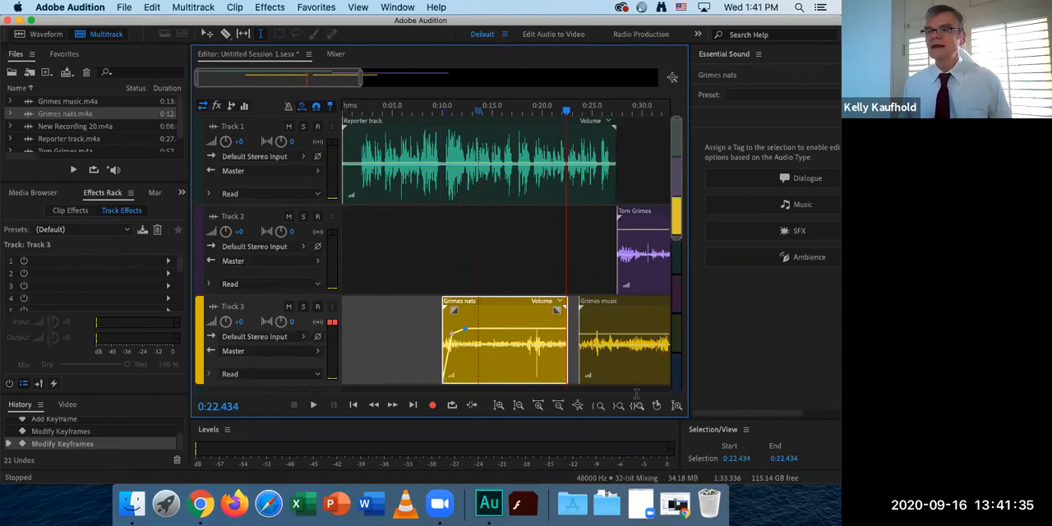
Move the music clip on Track 3 earlier so it starts directly at the end of the nats clip.
left_click(623, 306)
left_click(616, 317)
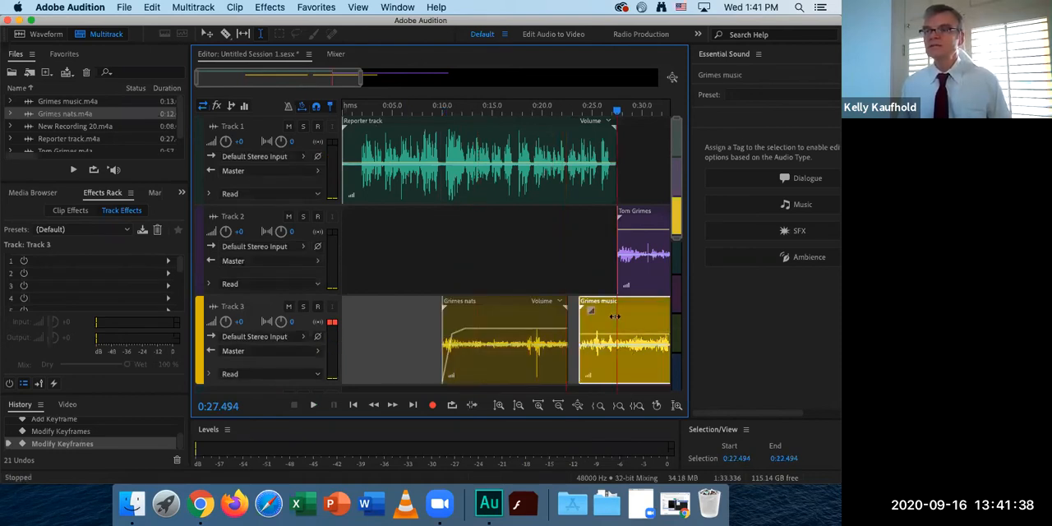
left_click_drag(616, 317, 612, 317)
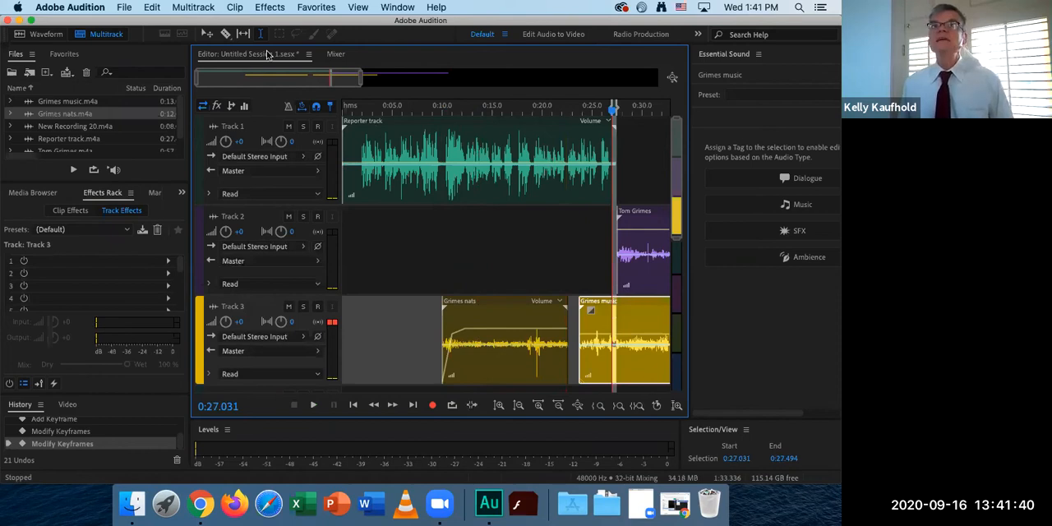
left_click(207, 36)
left_click_drag(646, 317, 632, 317)
left_click_drag(553, 228, 552, 226)
Play the session from 0:22.164 to hear the music lead from the narration into the interview.
left_click(563, 111)
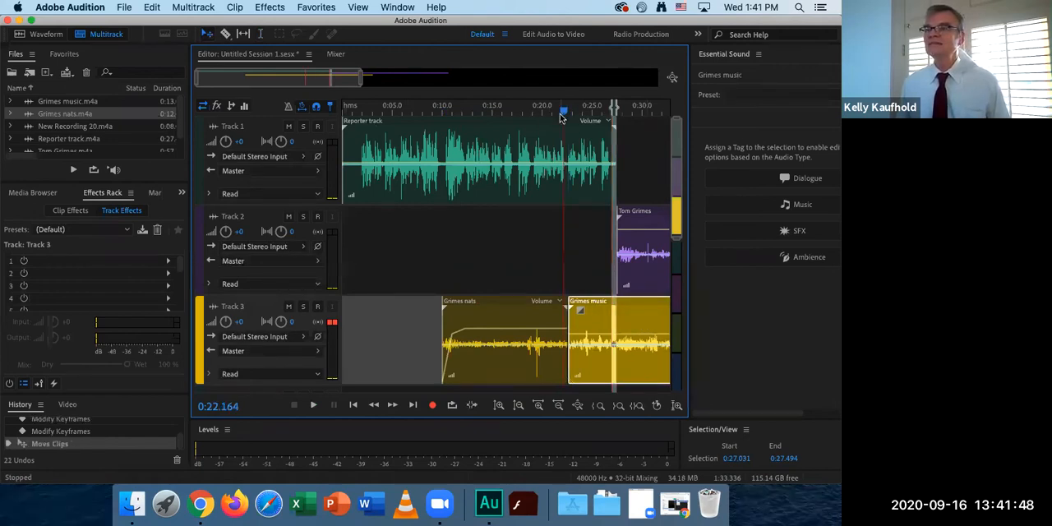
key("space")
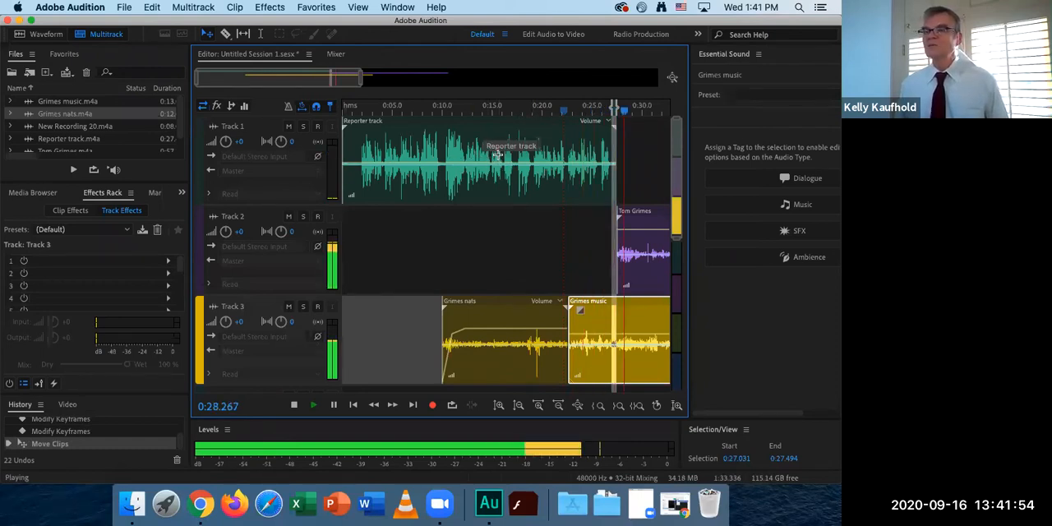
key("space")
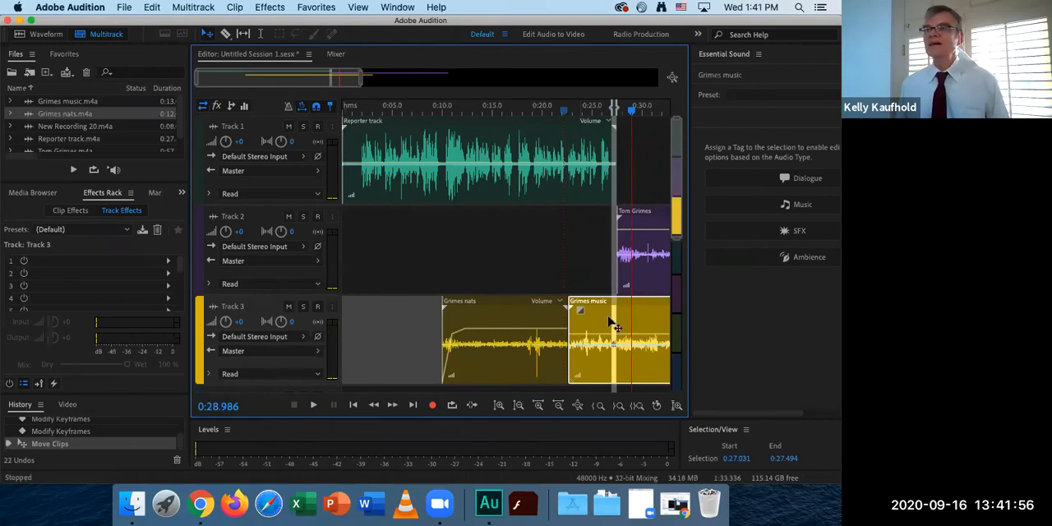
Split the Reporter track clip with the Razor at about 0:26, just before its final phrase.
left_click(567, 213)
left_click_drag(324, 76, 387, 77)
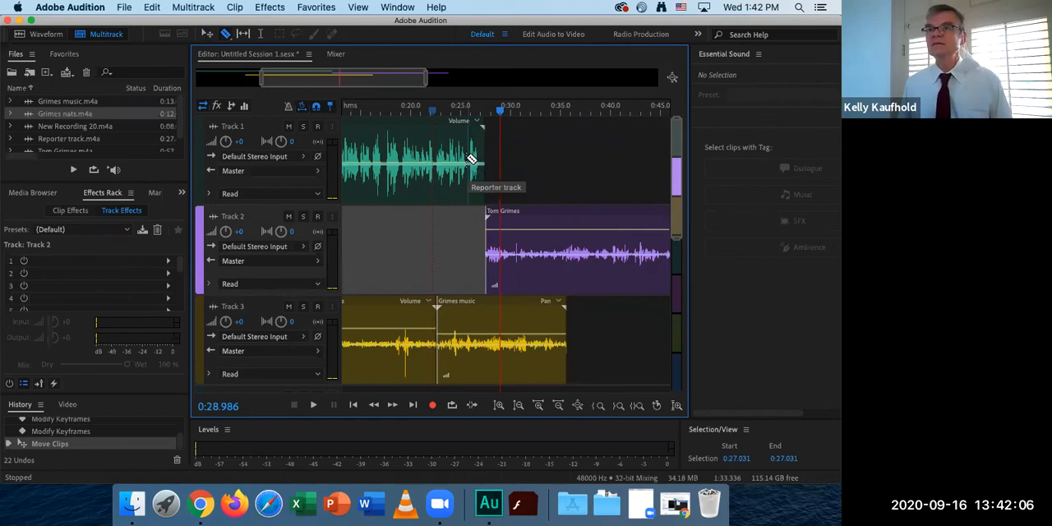
left_click(470, 158)
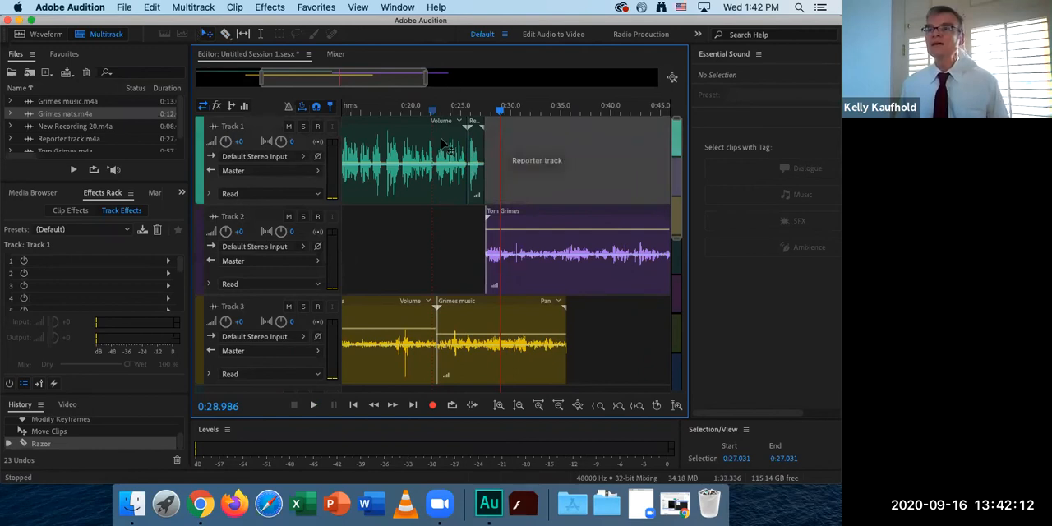
left_click(595, 209)
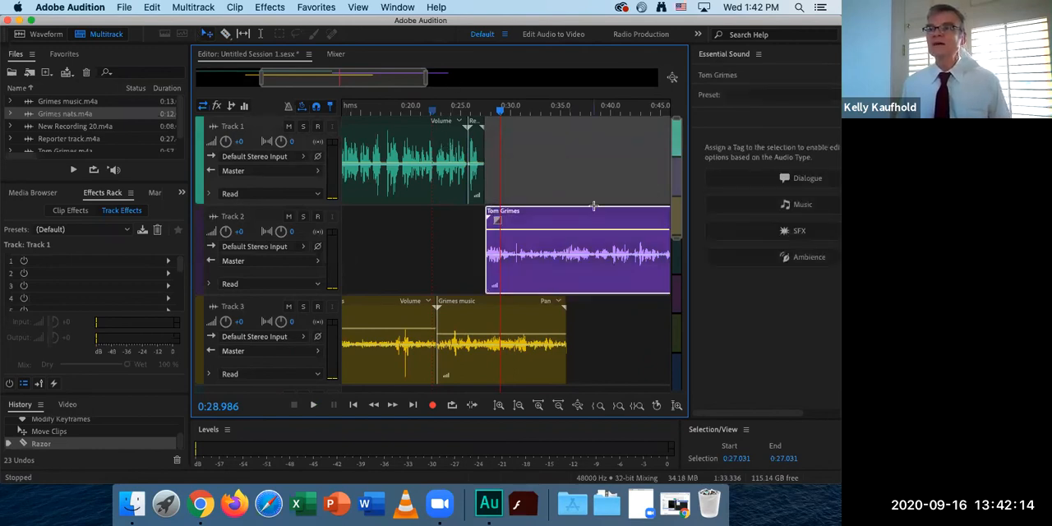
left_click(637, 301)
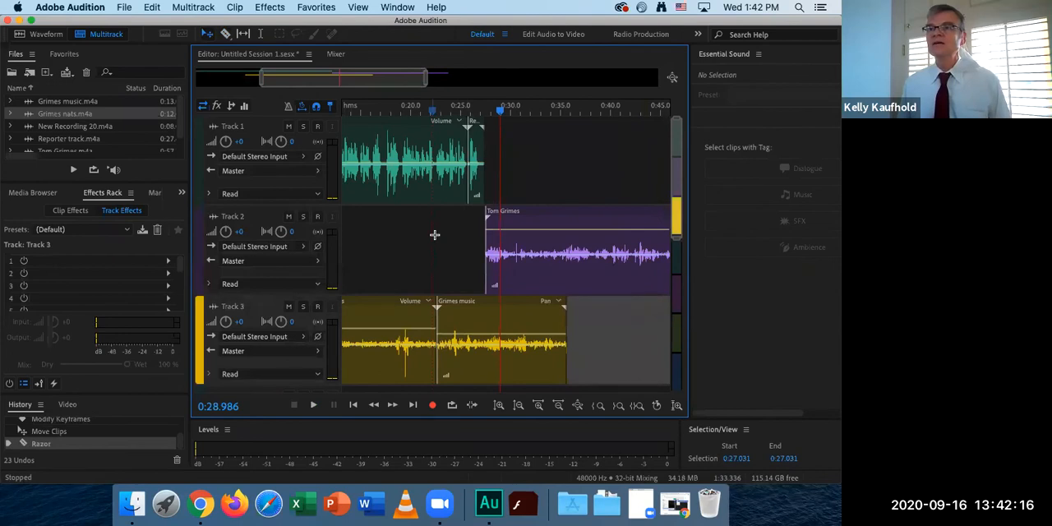
Move the Reporter track's final phrase and the interview clip together about 4 seconds later, opening a gap after the narration.
left_click_drag(639, 166, 485, 239)
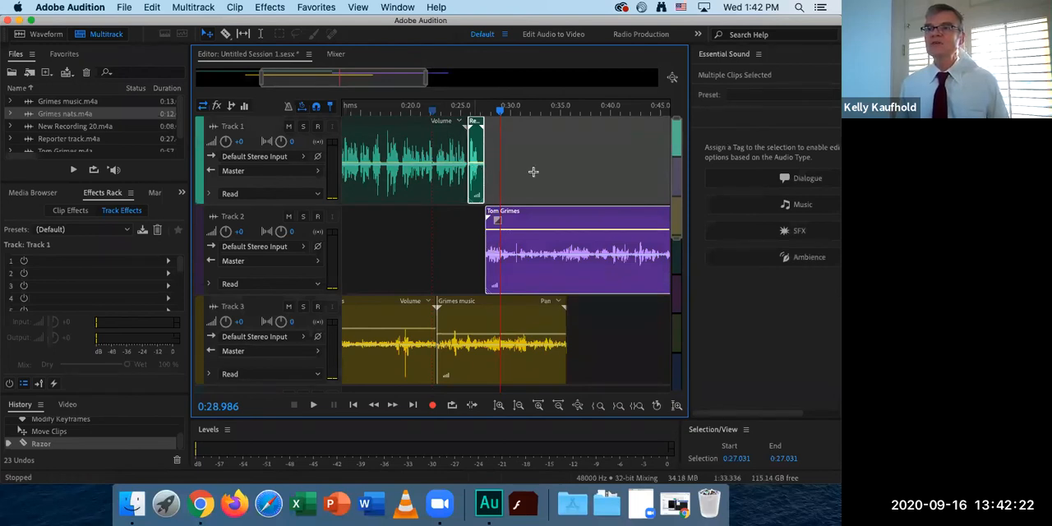
left_click(552, 148)
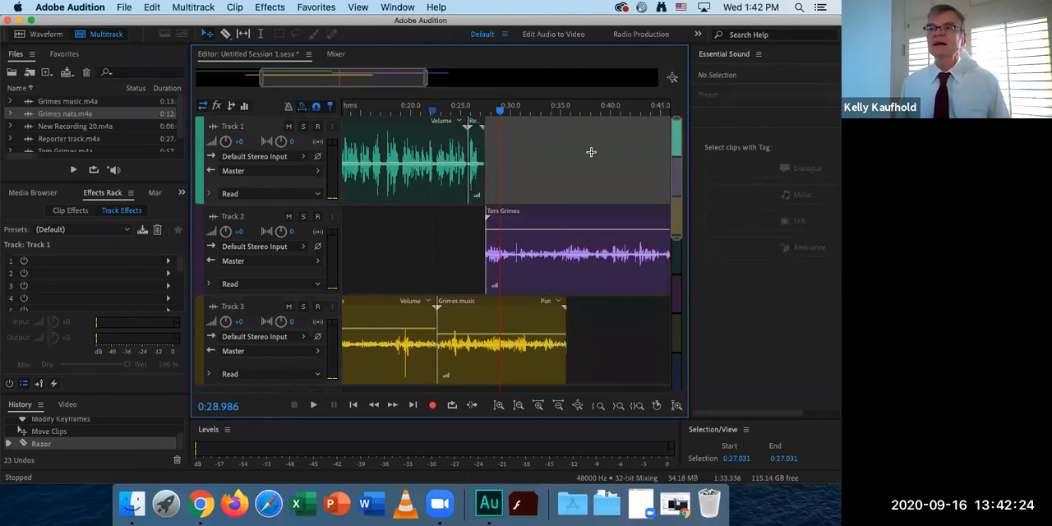
left_click_drag(599, 146, 479, 217)
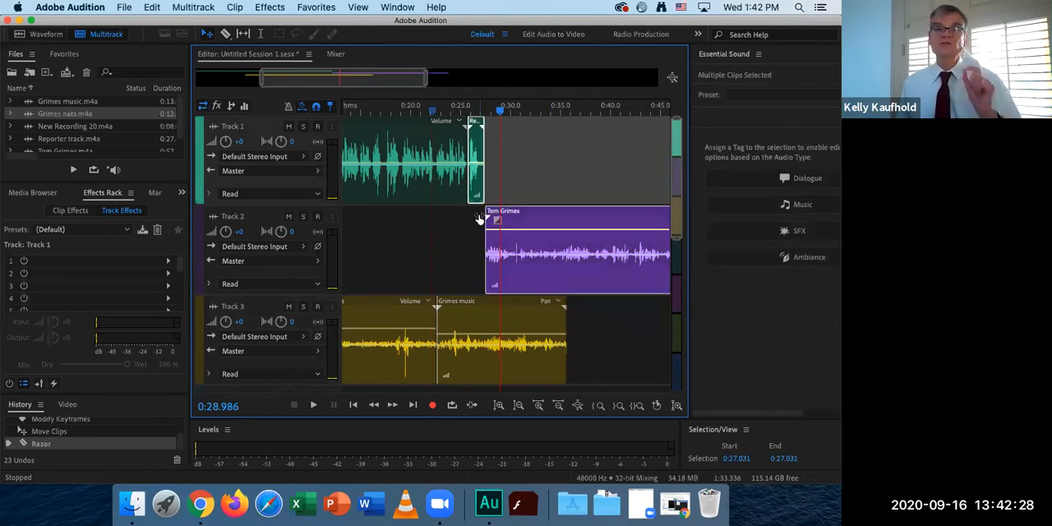
left_click_drag(484, 185, 524, 177)
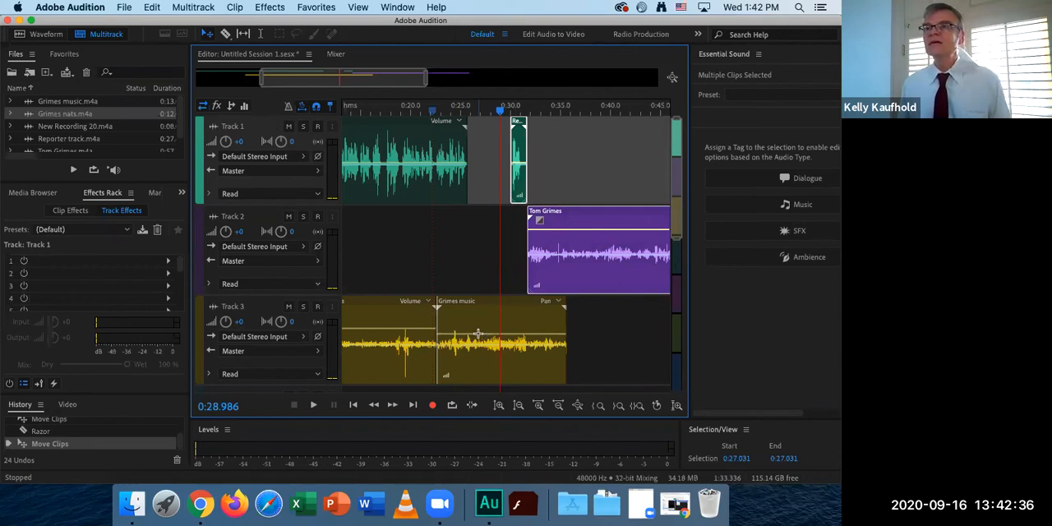
Play the session briefly from about 0:27 to hear the music in the gap between the narration pieces.
left_click_drag(475, 113, 481, 113)
key("space")
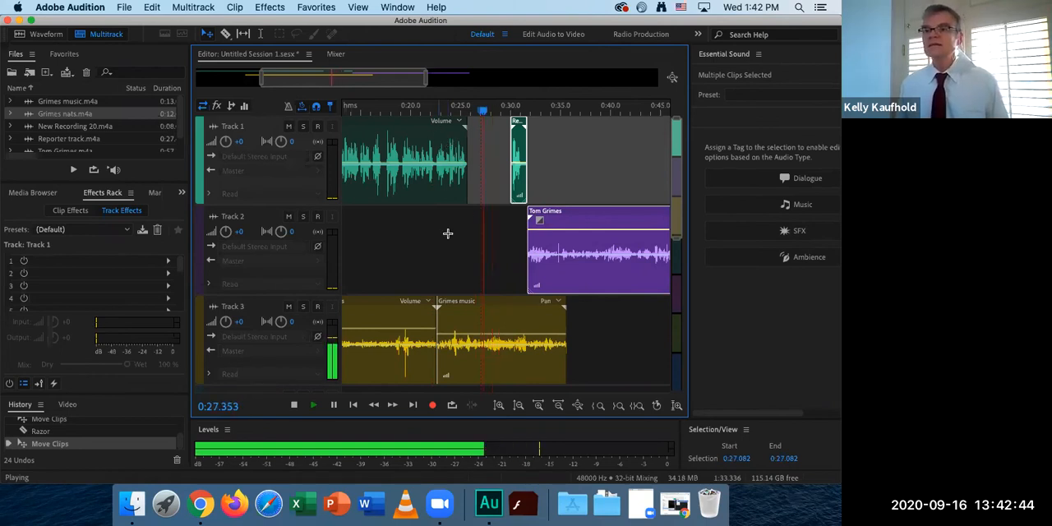
key("space")
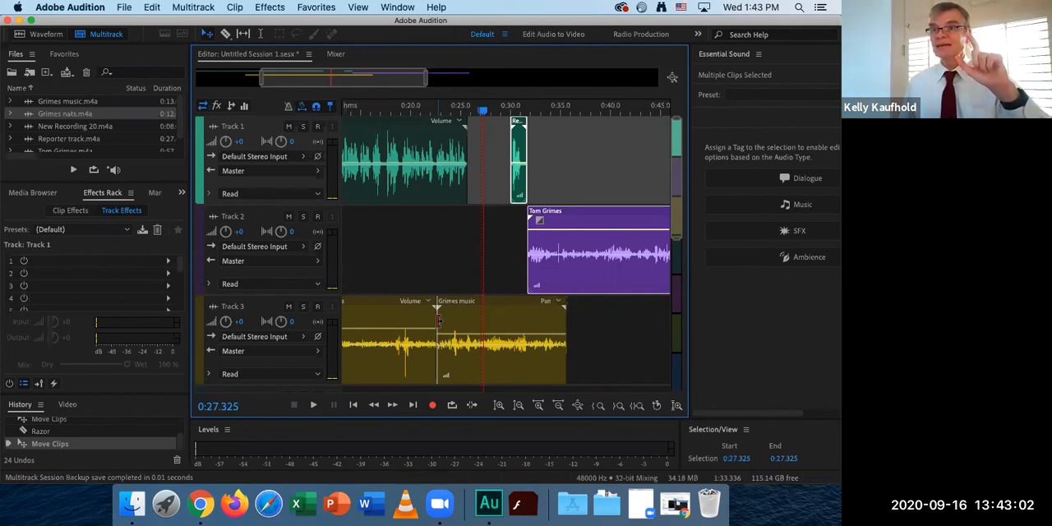
Trim about 2 seconds off the music clip's start and move the clip earlier, just behind the end of the nats clip.
mouse_move(437, 321)
left_mouse_down()
mouse_move(460, 320)
mouse_move(444, 329)
left_mouse_up()
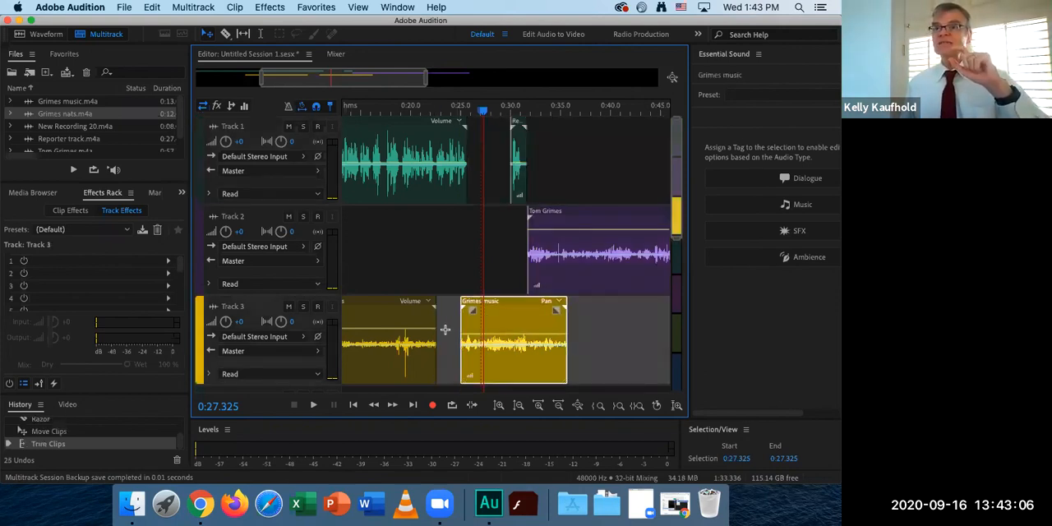
left_click_drag(518, 314, 493, 321)
left_click_drag(449, 379, 447, 380)
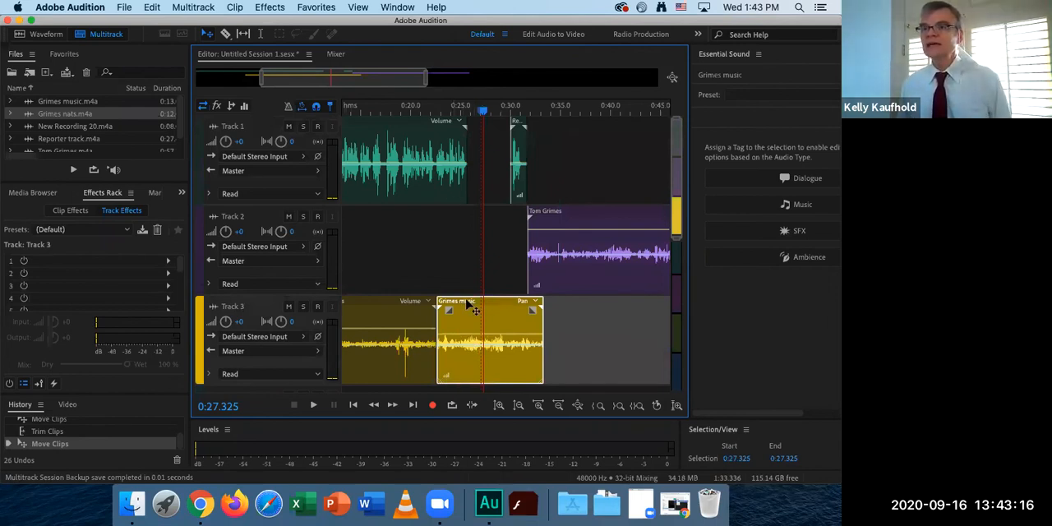
left_click_drag(475, 309, 466, 289)
Play the session from 0:24.451 to about 0:27 to check how the trimmed music follows the narration.
left_click(455, 107)
key("space")
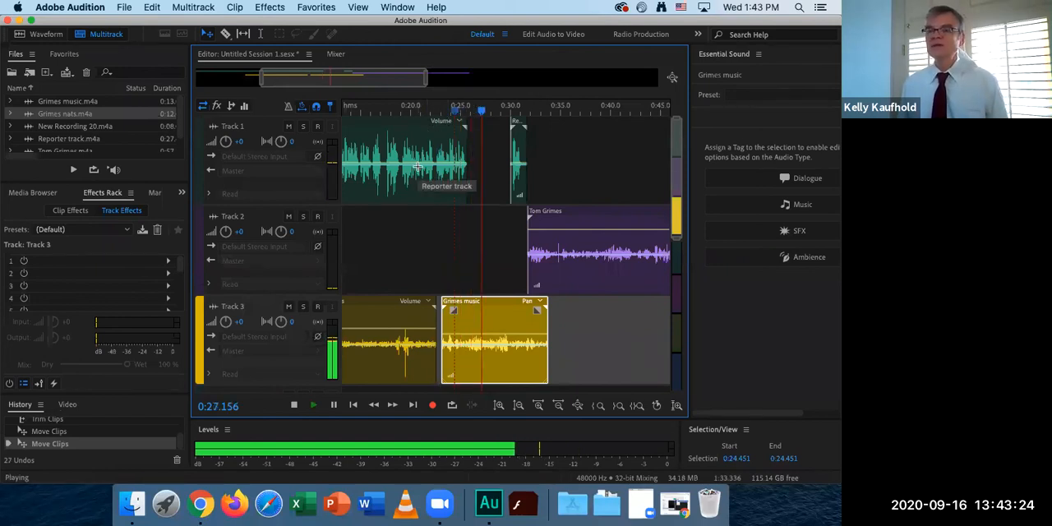
key("space")
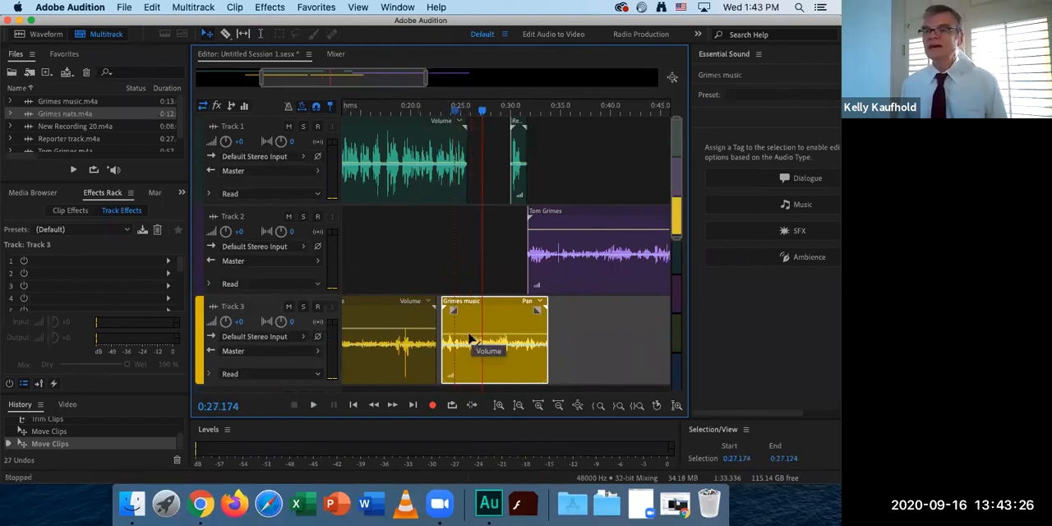
Add volume keyframes to the music clip around 0:25 to 0:26 and raise the level where the narration pauses.
left_click(260, 34)
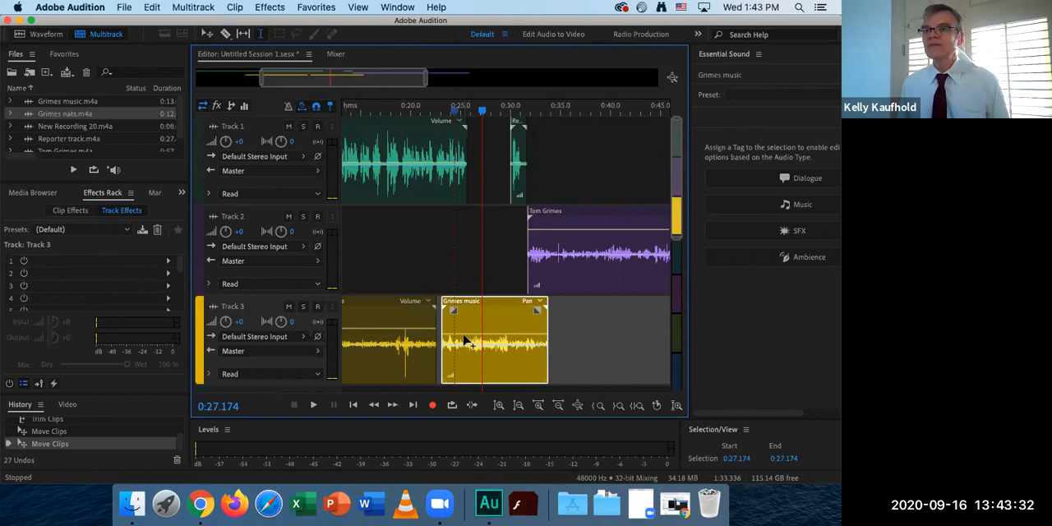
left_click(458, 334)
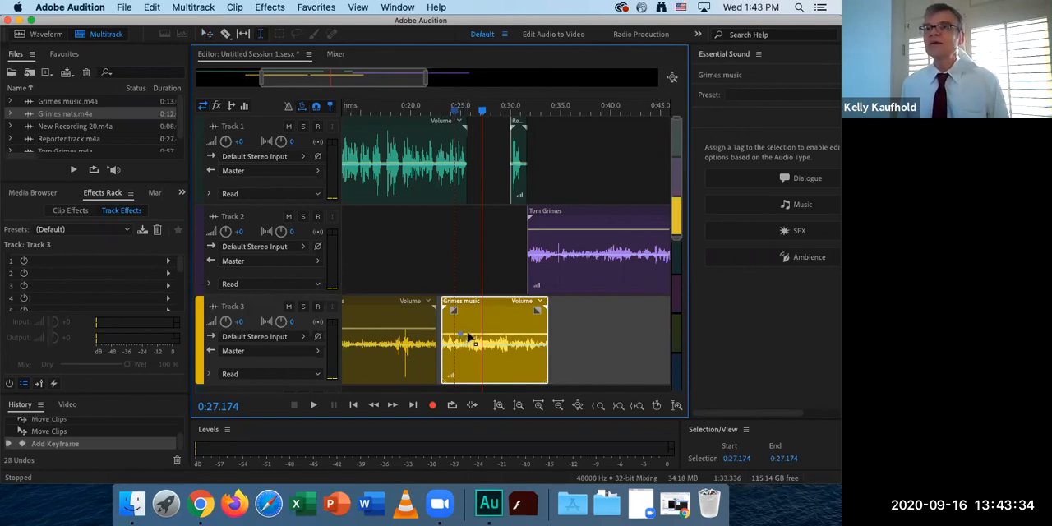
left_click(470, 335)
left_click_drag(475, 335, 474, 320)
Play to the start of the interview at 0:31.959, then keyframe the music's volume there to fade out by the clip's end.
key("space")
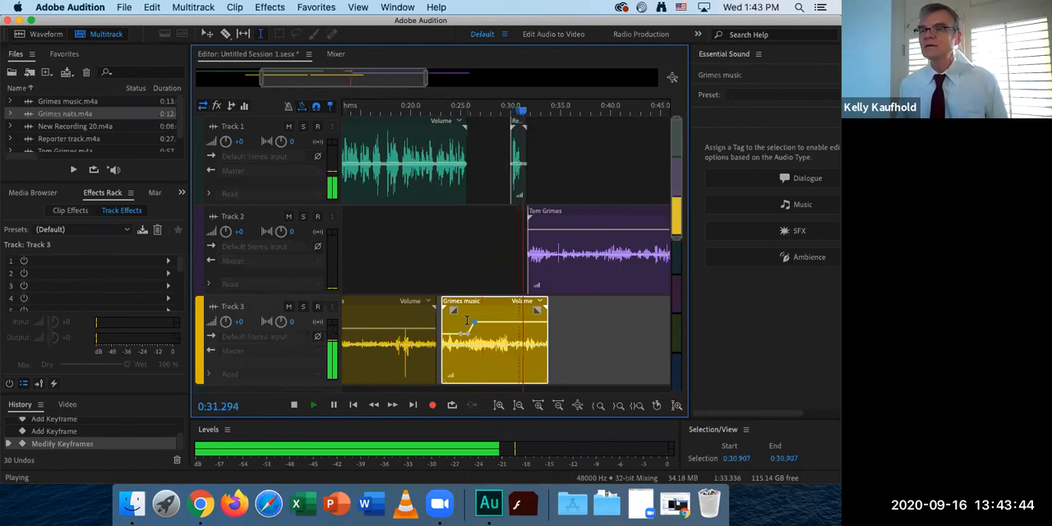
key("space")
left_click(529, 323)
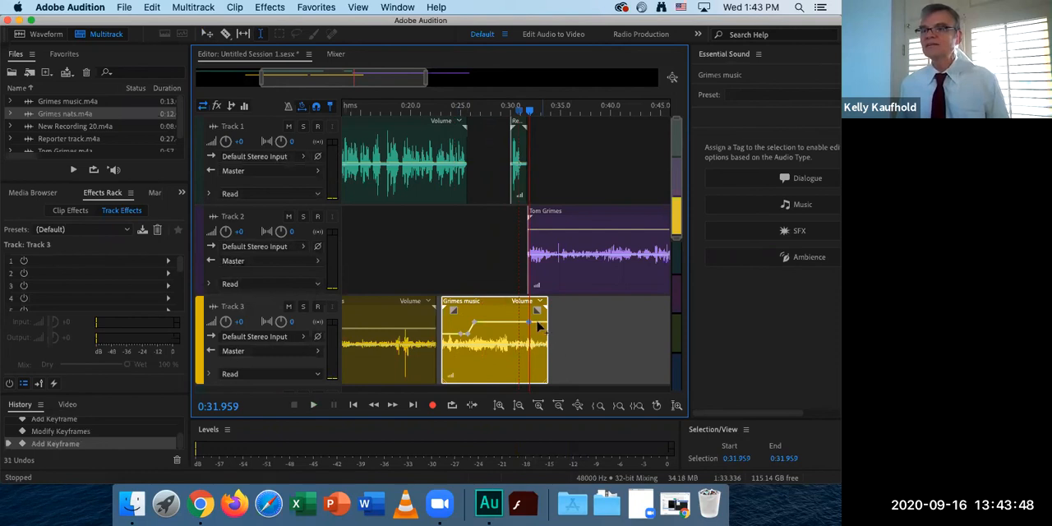
left_click_drag(538, 324, 542, 387)
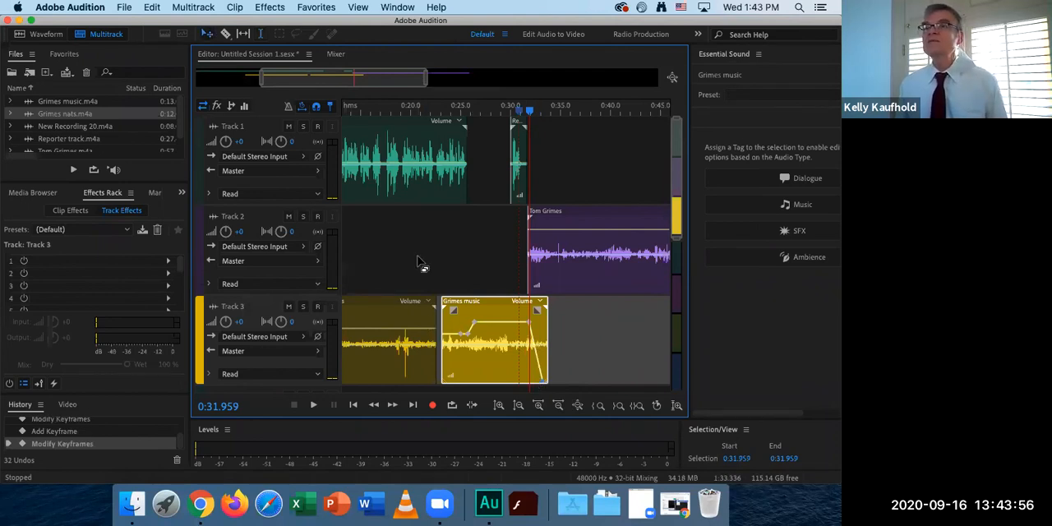
Extend the music clip's start back to the end of the nats clip and level its opening volume keyframes.
left_click_drag(415, 79, 374, 82)
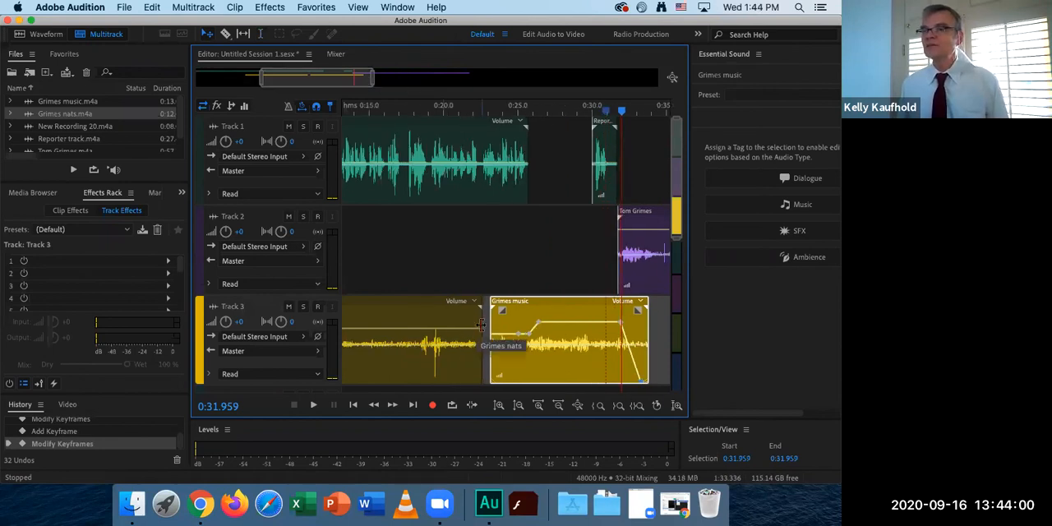
left_click_drag(491, 321, 484, 321)
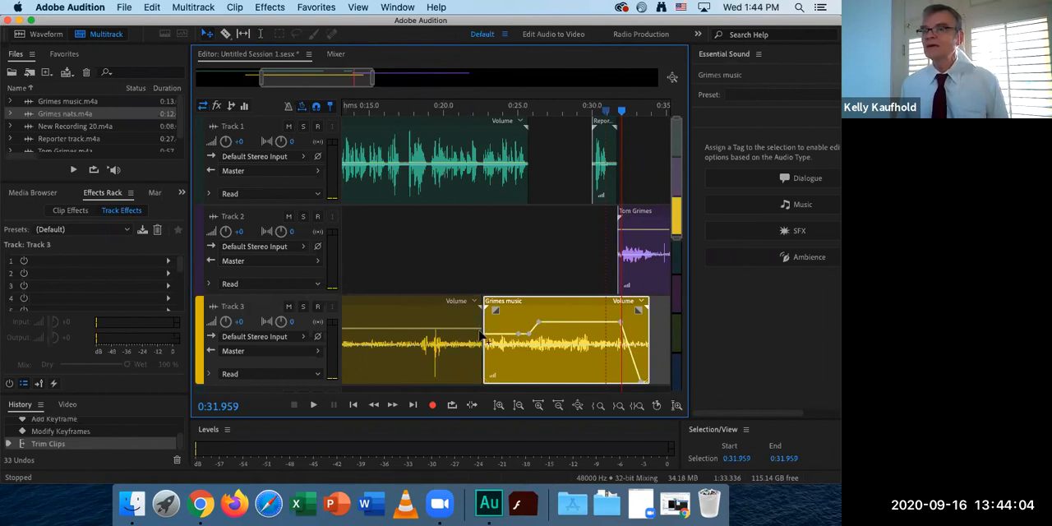
left_click_drag(485, 334, 486, 329)
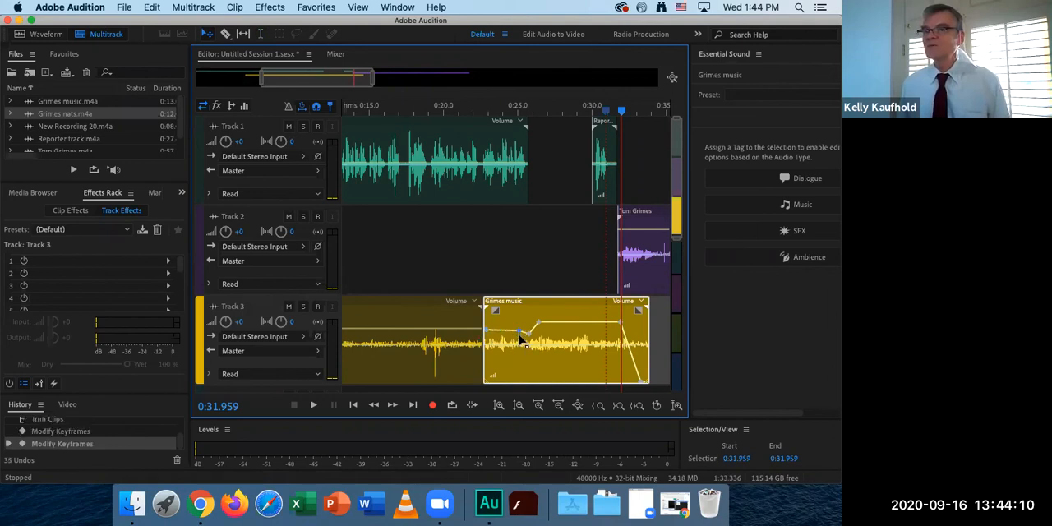
left_click(519, 333)
left_click_drag(485, 330, 485, 334)
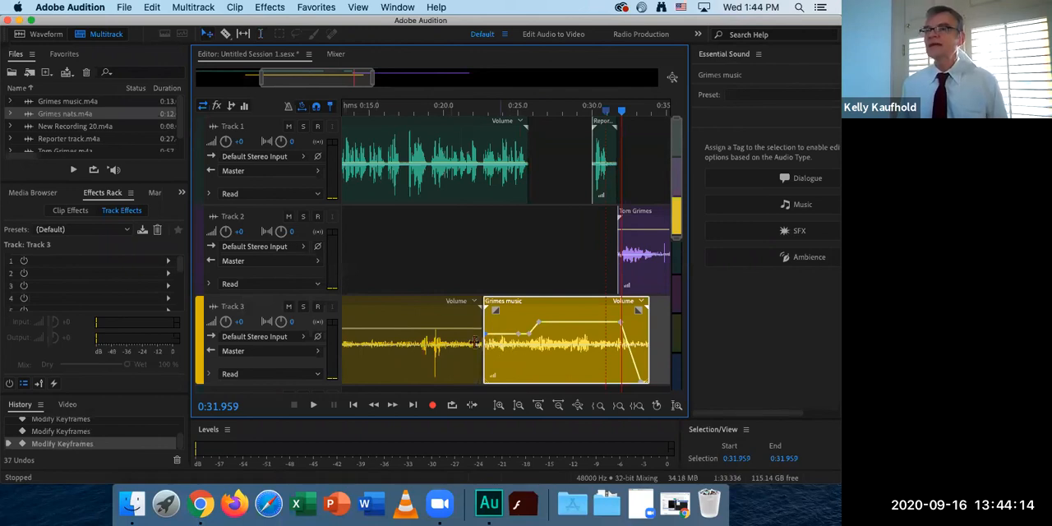
Move the final Reporter phrase and the interview clip together about 2 seconds later, so the phrase starts at about 0:32.
left_click(568, 154)
left_click(593, 181)
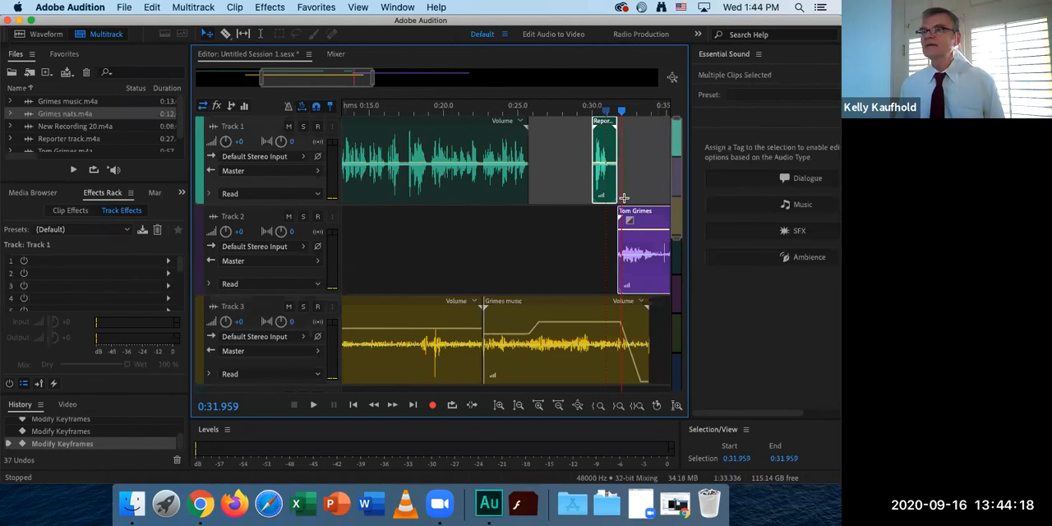
left_click_drag(610, 191, 642, 192)
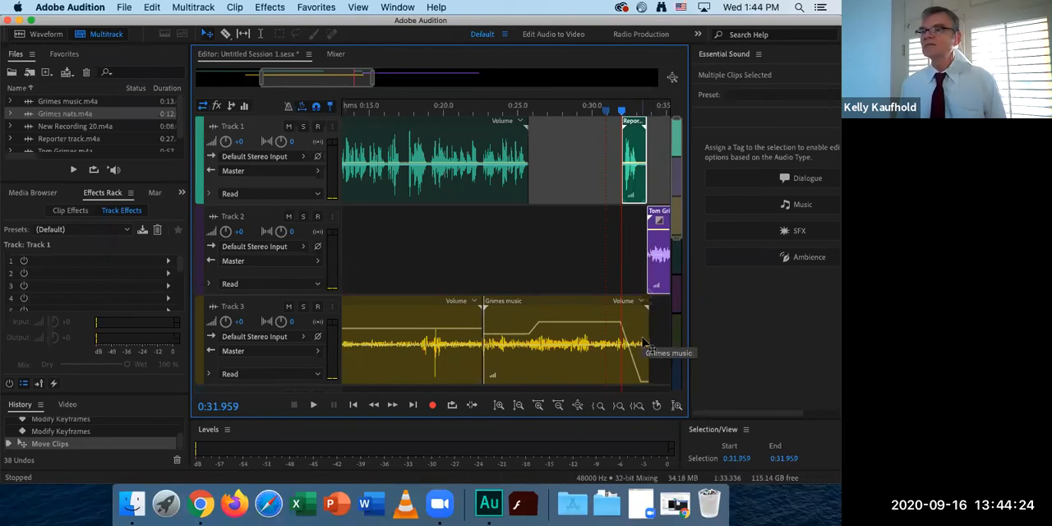
Play the session from 0:23.989 through the music swell and fade into the start of the interview.
left_click(502, 111)
key("space")
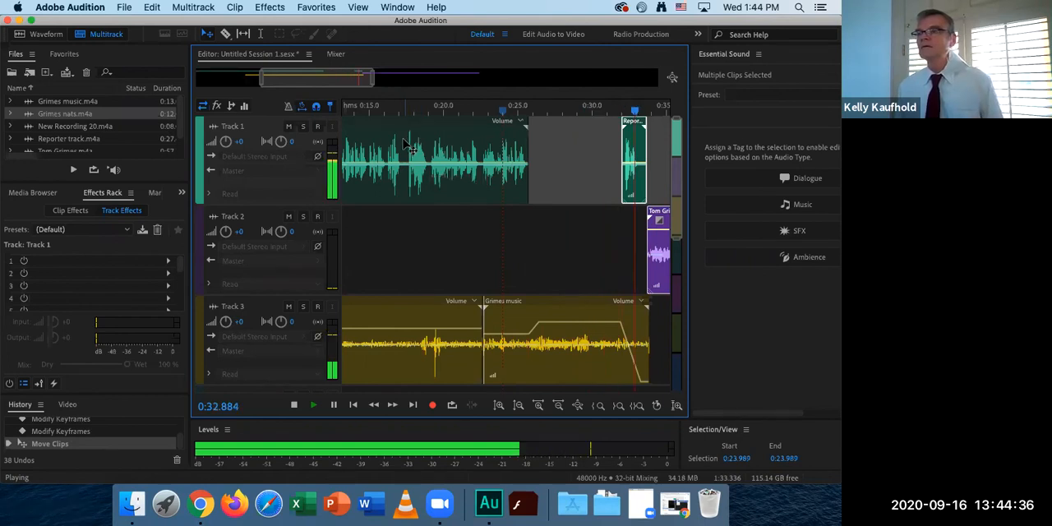
key("space")
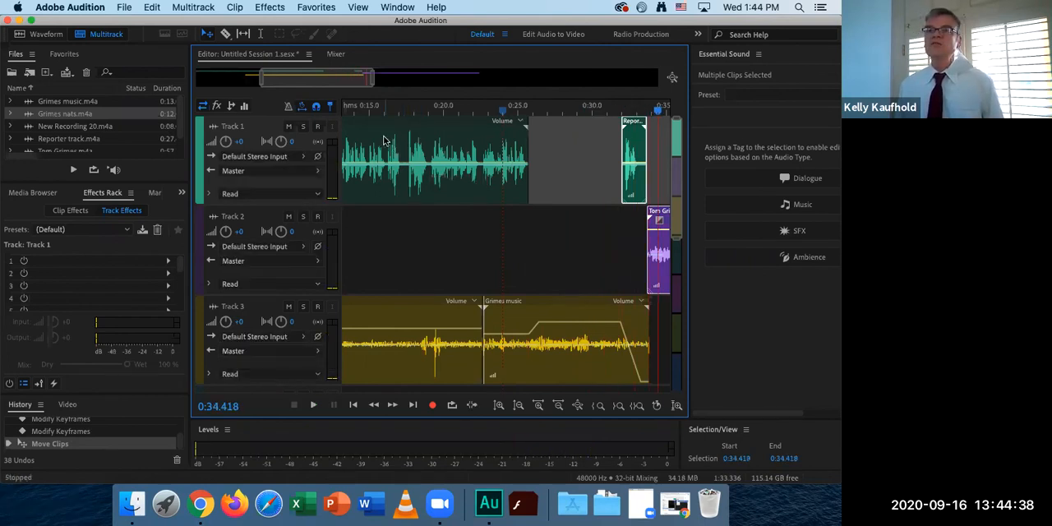
Save the multitrack session and copy its media files into the session folder.
left_click(391, 112)
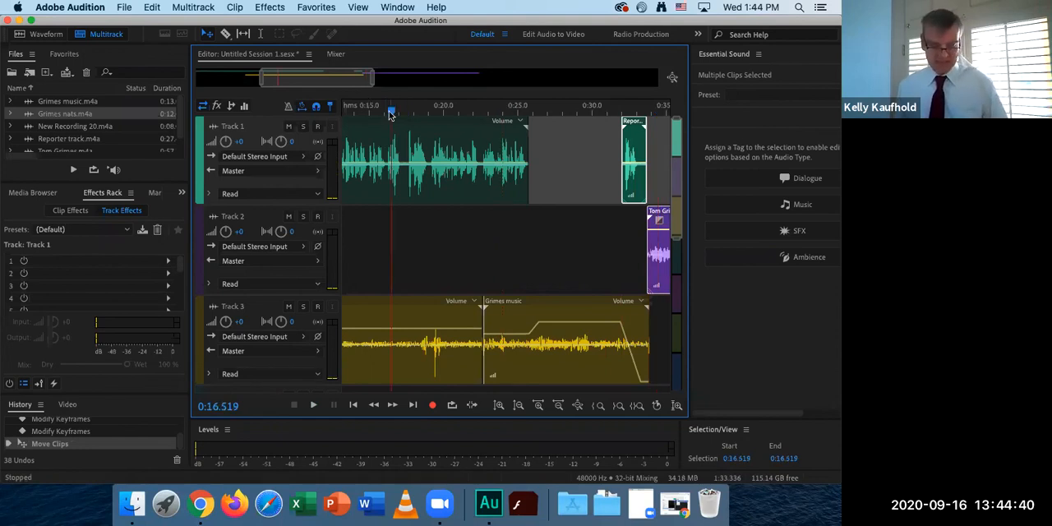
key("super+s")
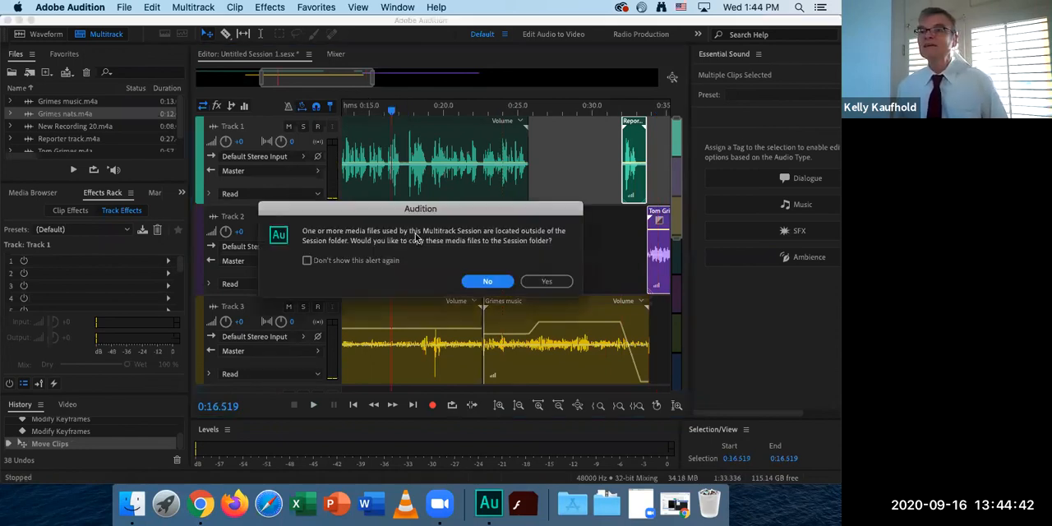
left_click(540, 285)
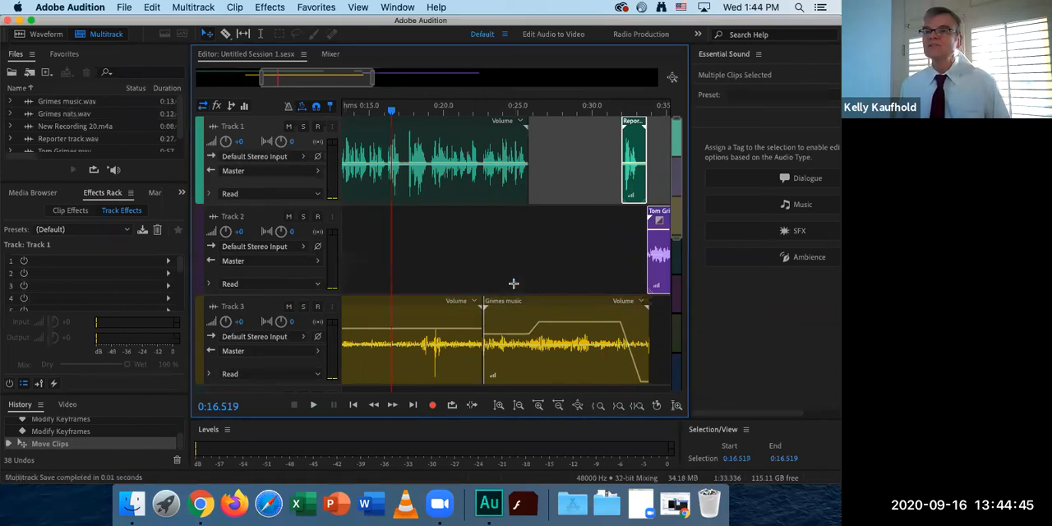
left_click(416, 244)
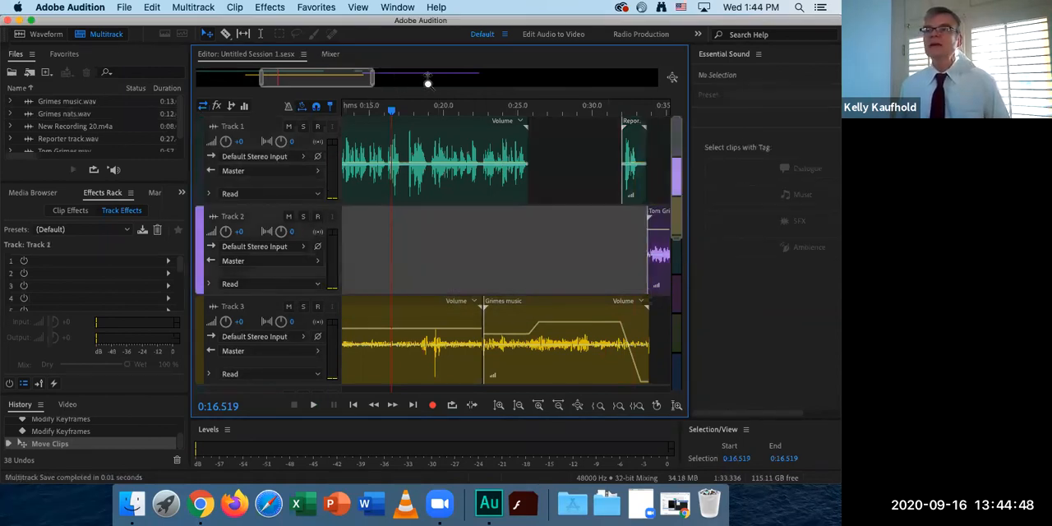
scroll(427, 79, "down", 3)
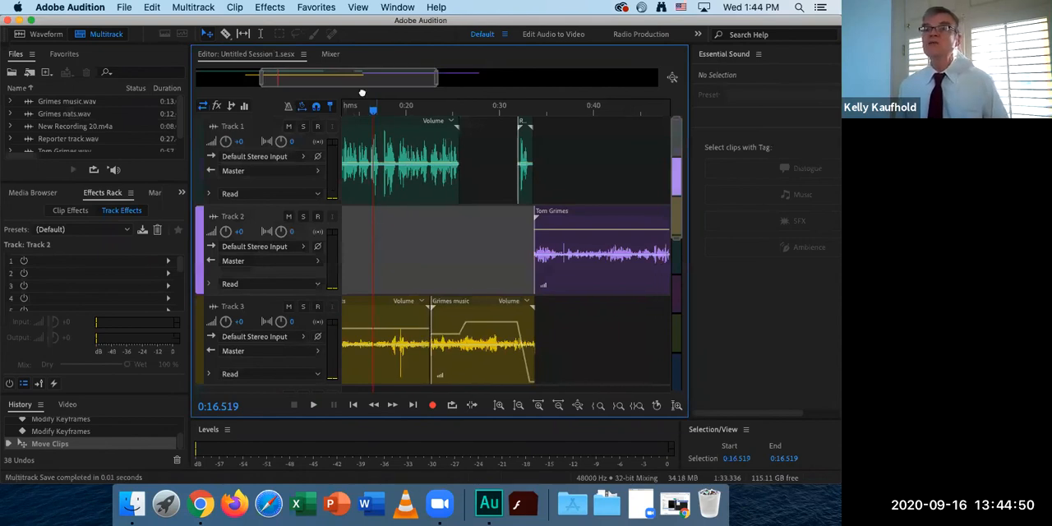
scroll(387, 205, "left", 5)
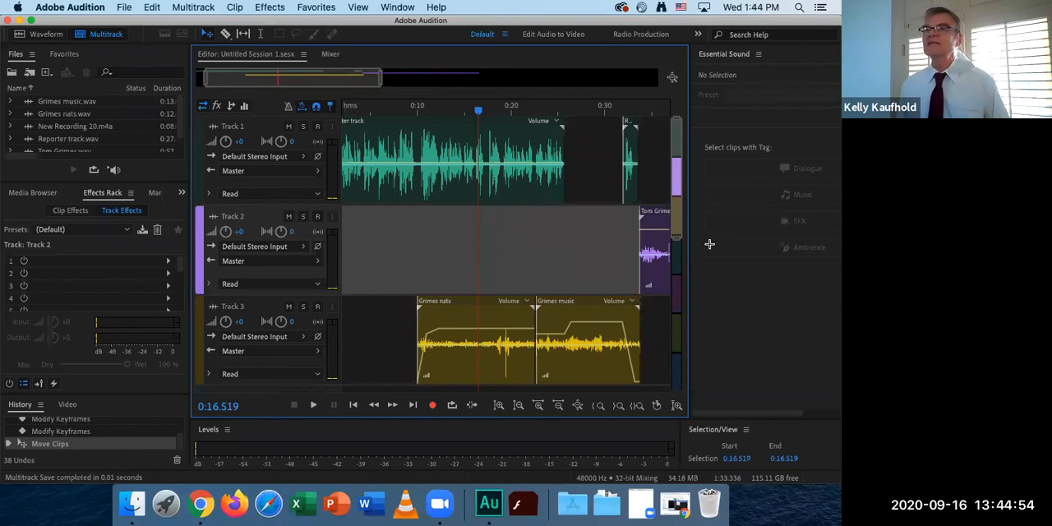
left_click_drag(380, 78, 461, 85)
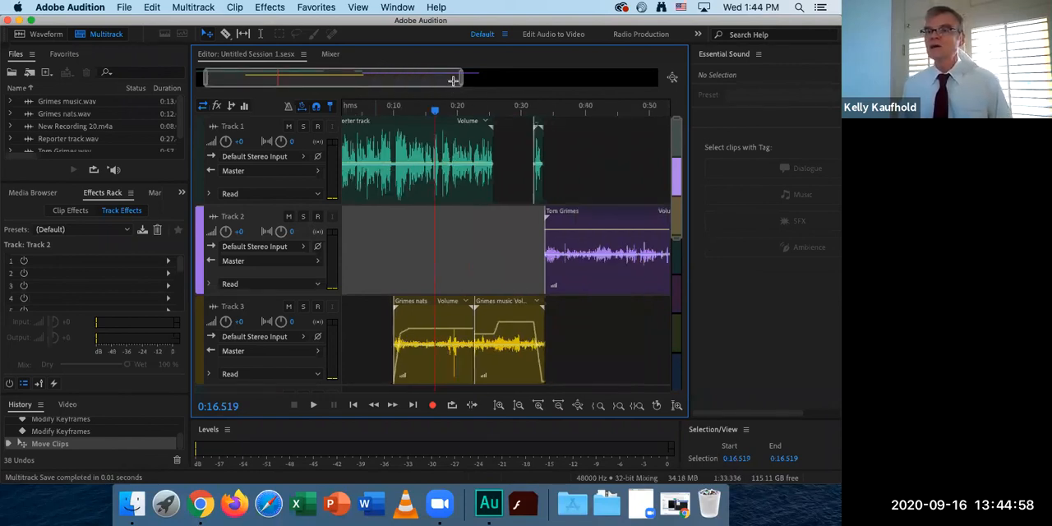
left_click(562, 318)
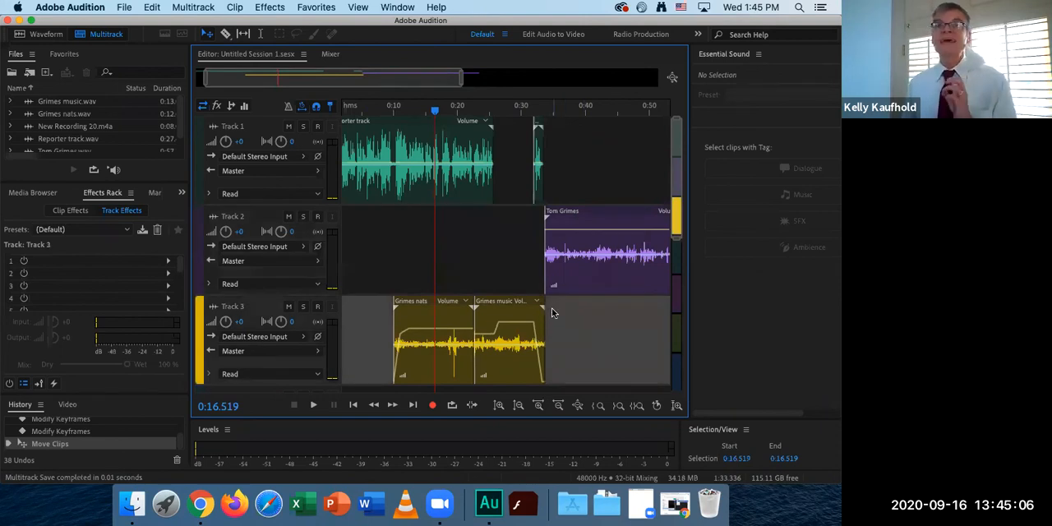
Set up a multitrack mixdown export of the entire session in MP3 Audio format.
left_click(100, 9)
left_click(131, 10)
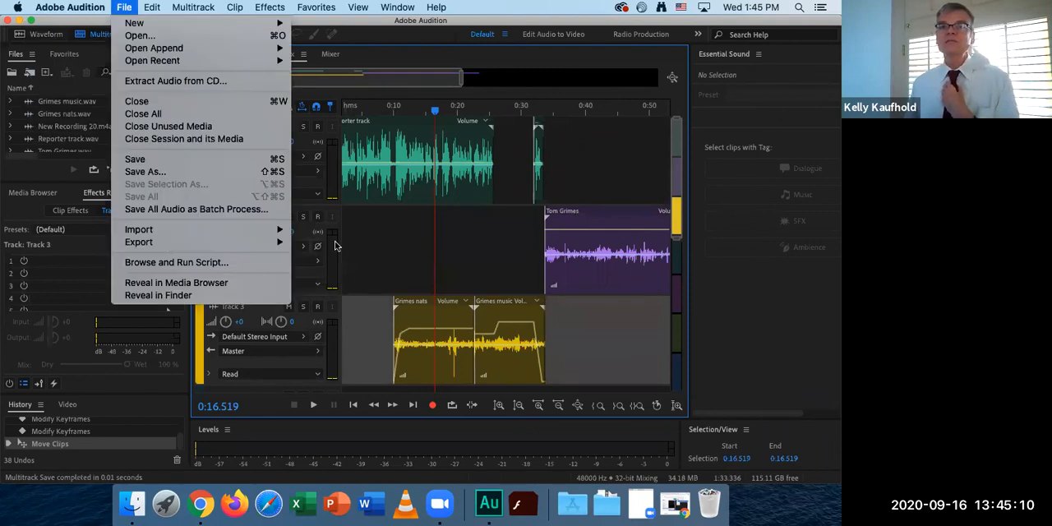
mouse_move(164, 242)
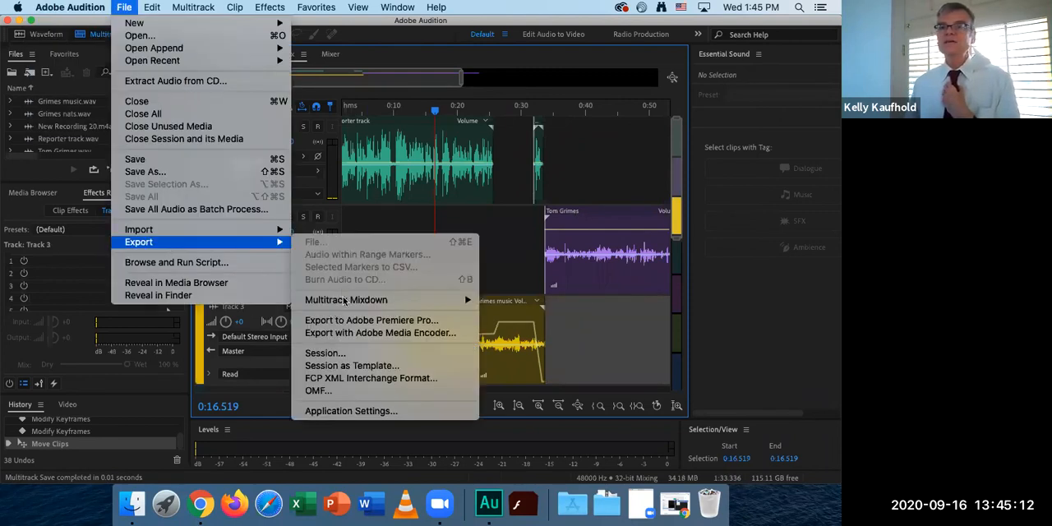
mouse_move(346, 299)
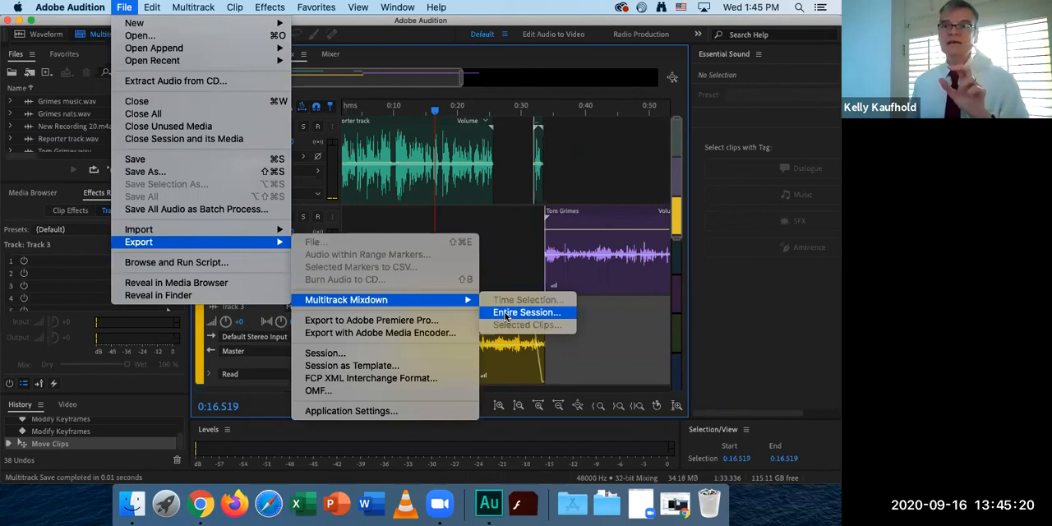
left_click(506, 315)
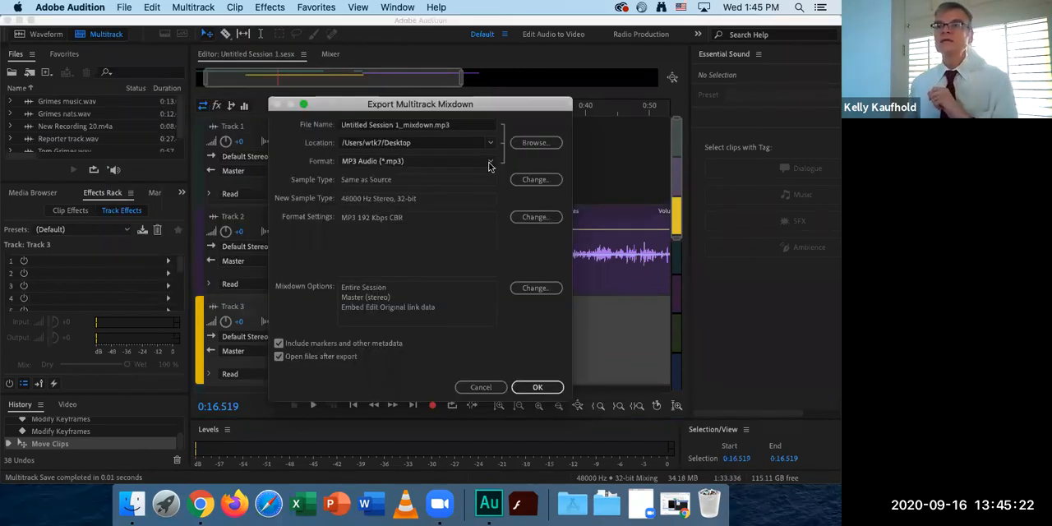
left_click(491, 162)
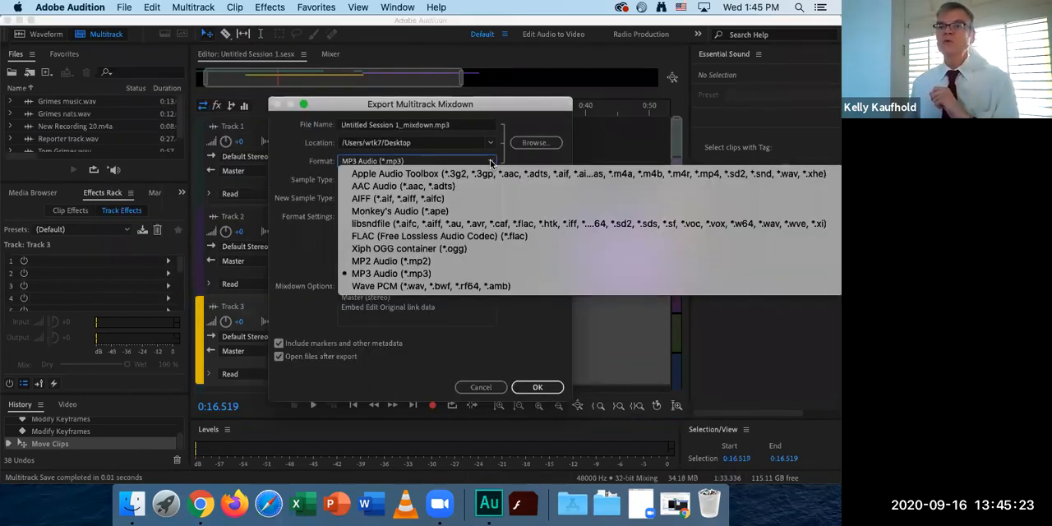
left_click(397, 275)
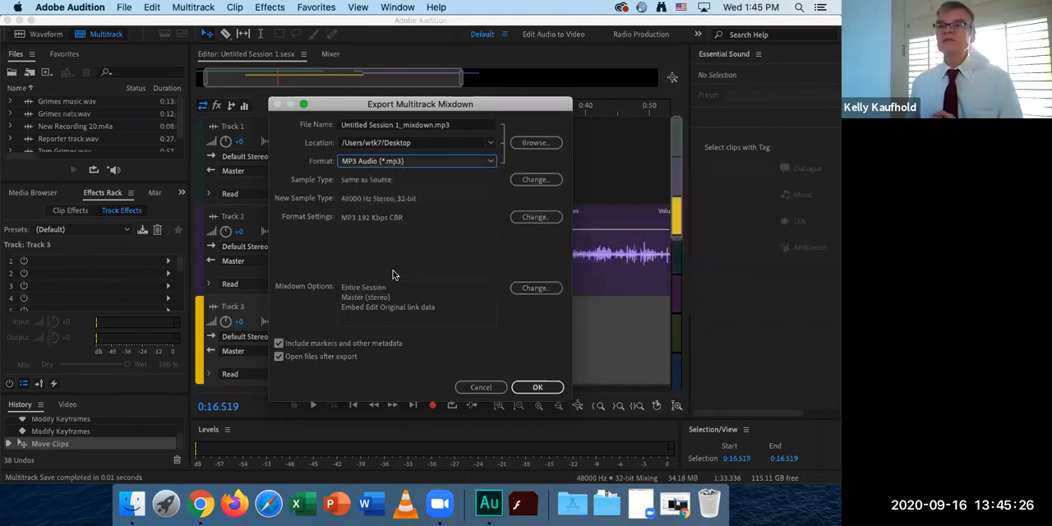
Choose the Desktop as the mixdown's location, name the file Grimes 2.mp3 and export it.
left_click(536, 144)
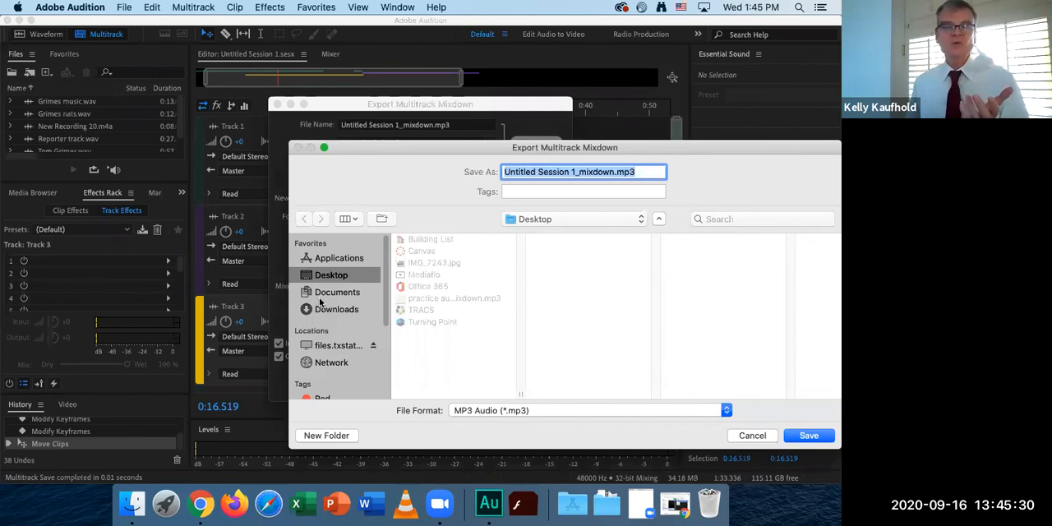
left_click(324, 309)
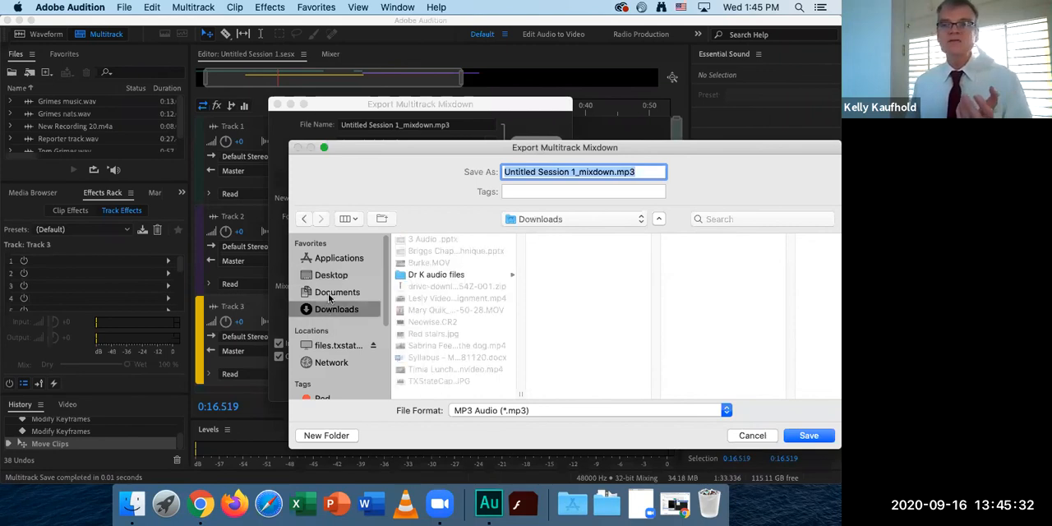
left_click(329, 295)
left_click(338, 275)
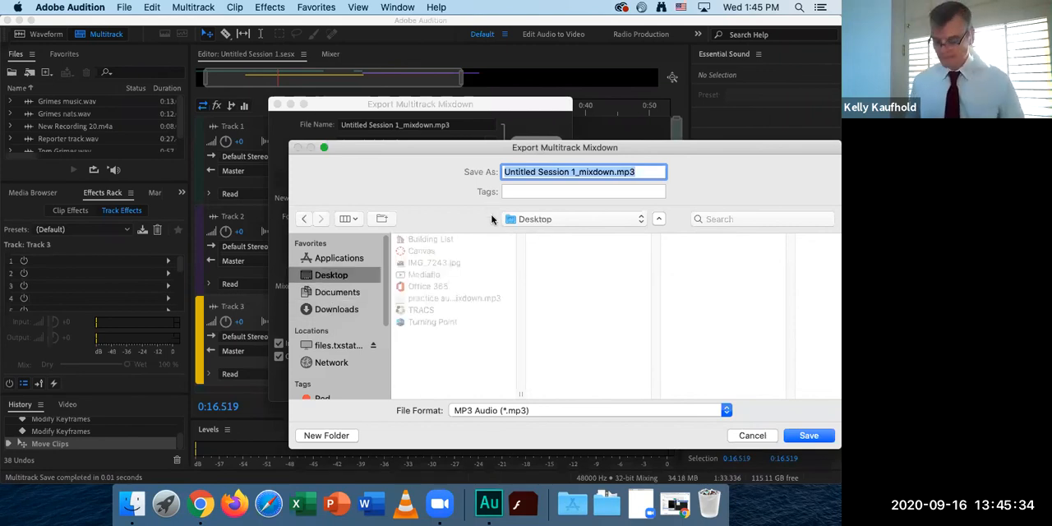
key("Left")
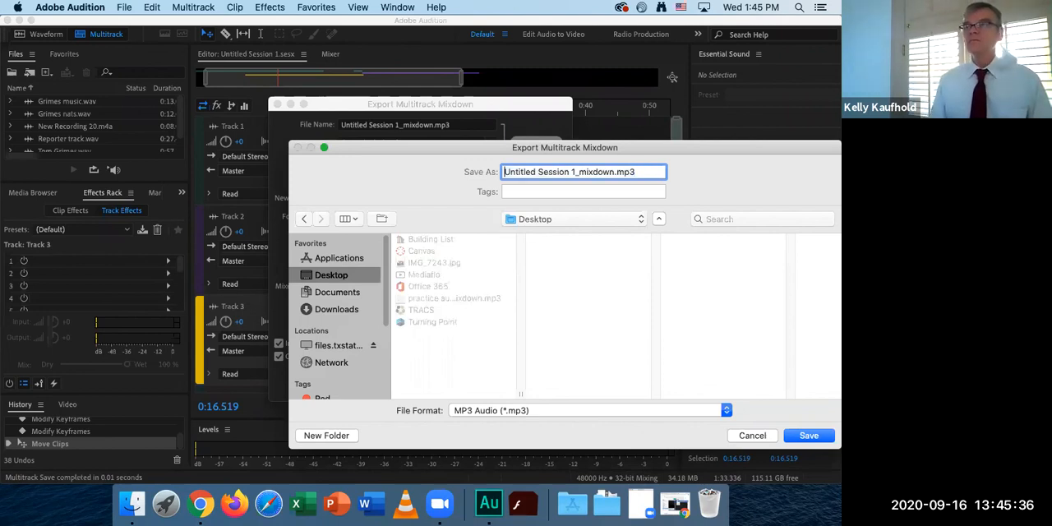
left_click_drag(504, 172, 615, 172)
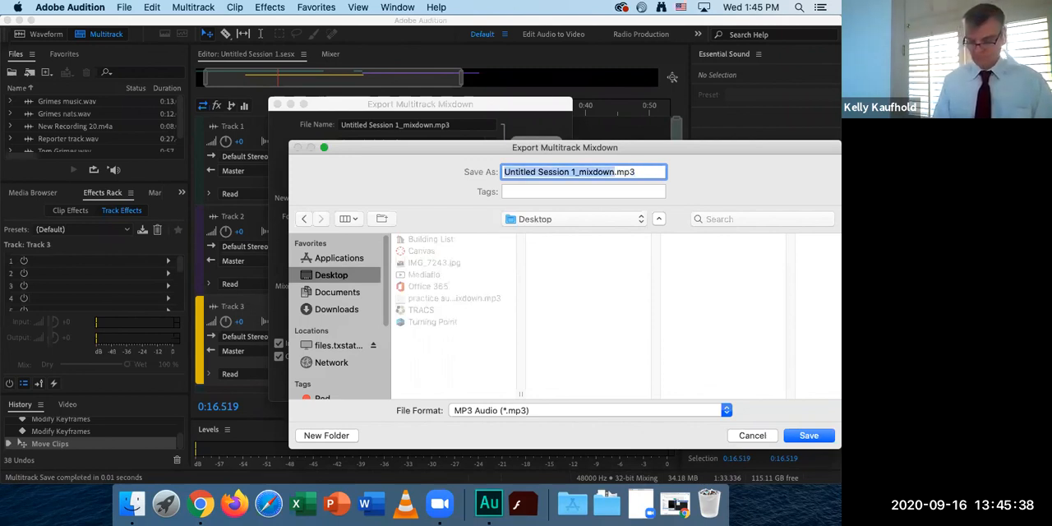
type("Grimes 2")
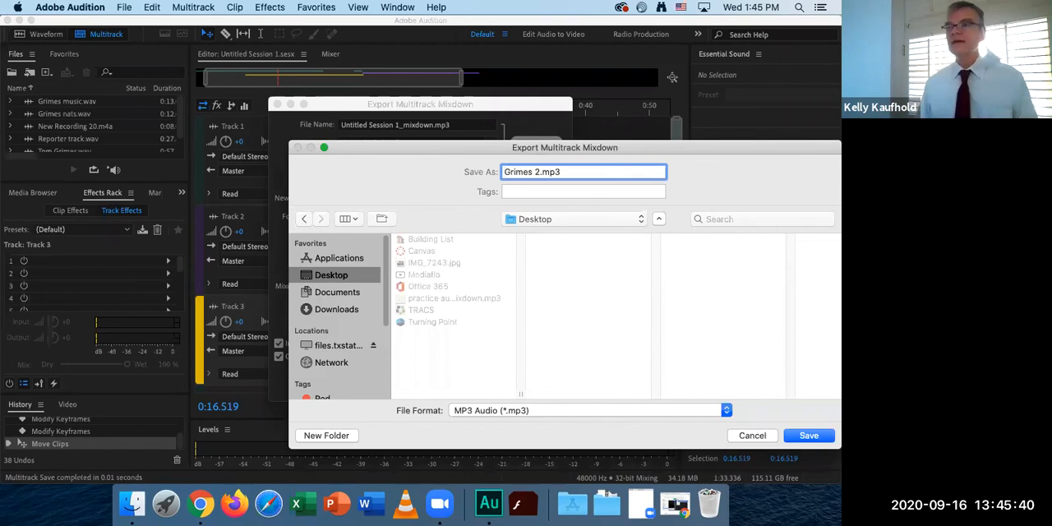
key("Return")
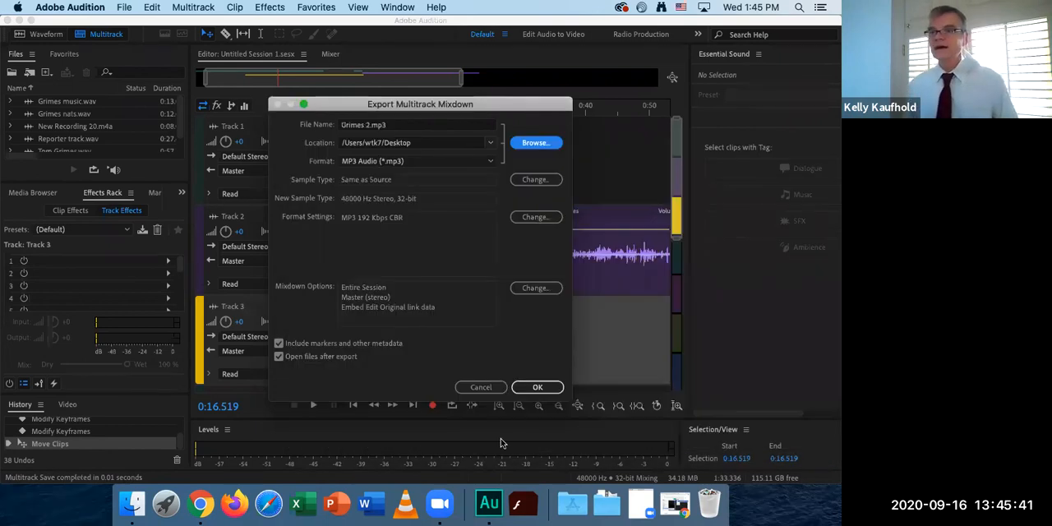
left_click(539, 387)
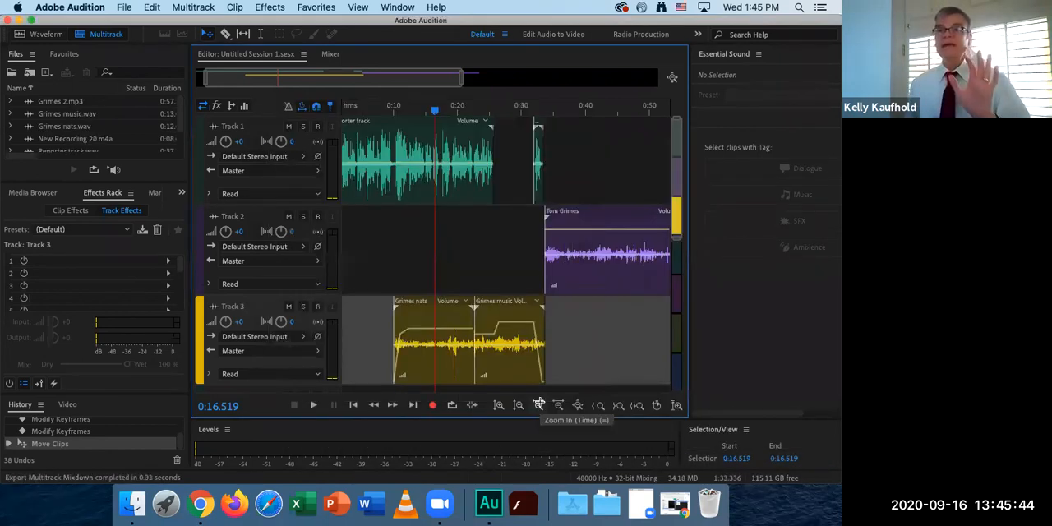
Switch to the Finder desktop, close the Dr K audio files window and preview the exported Grimes 2.mp3.
left_click(400, 279)
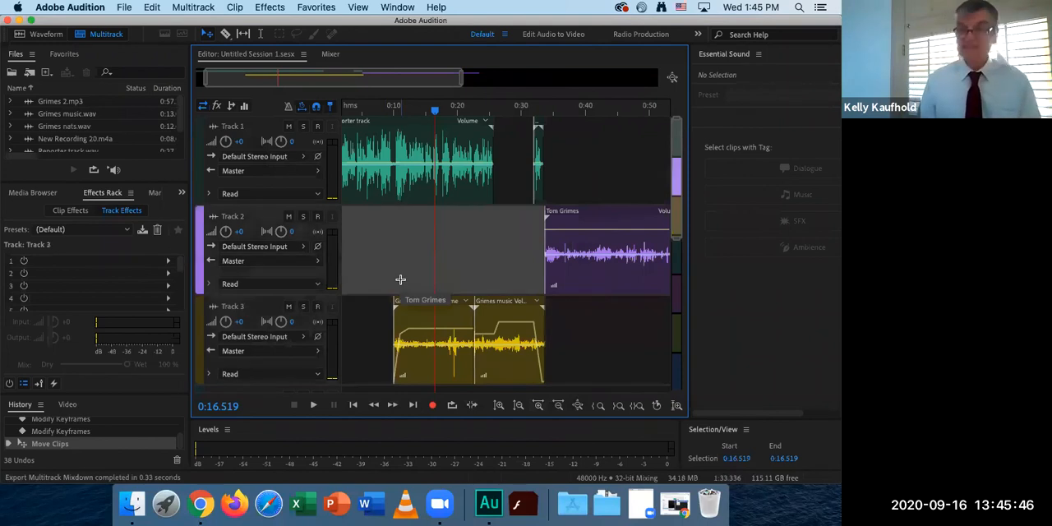
key("super+h")
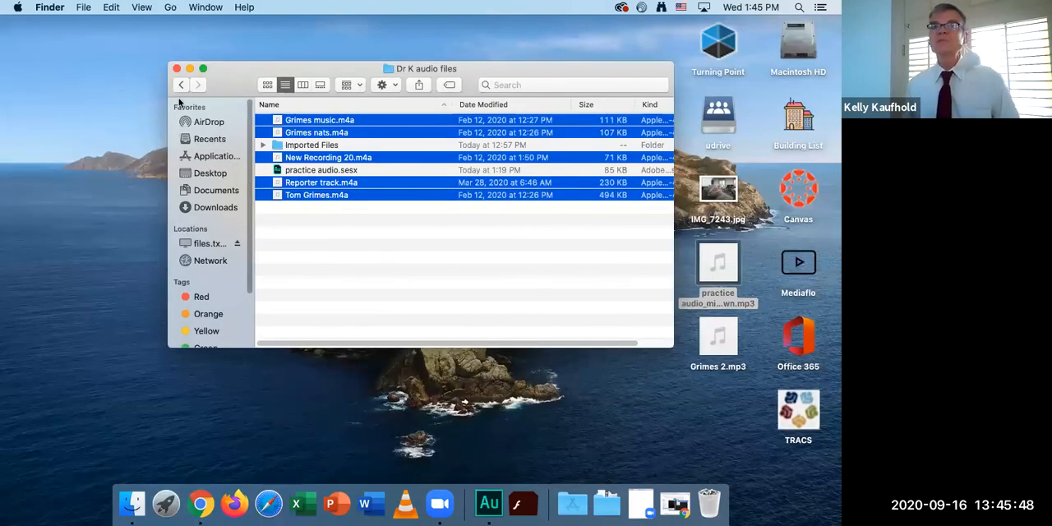
left_click(176, 69)
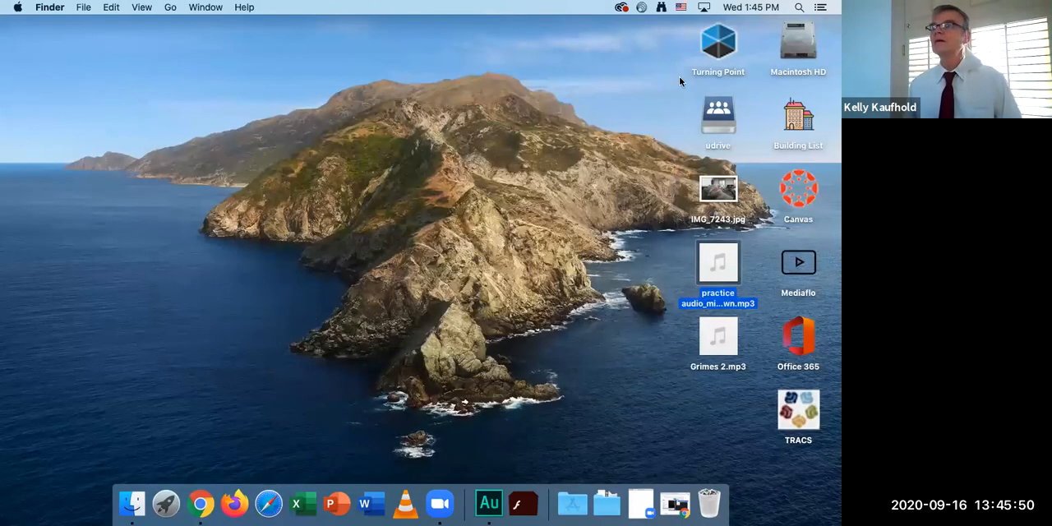
left_click(719, 337)
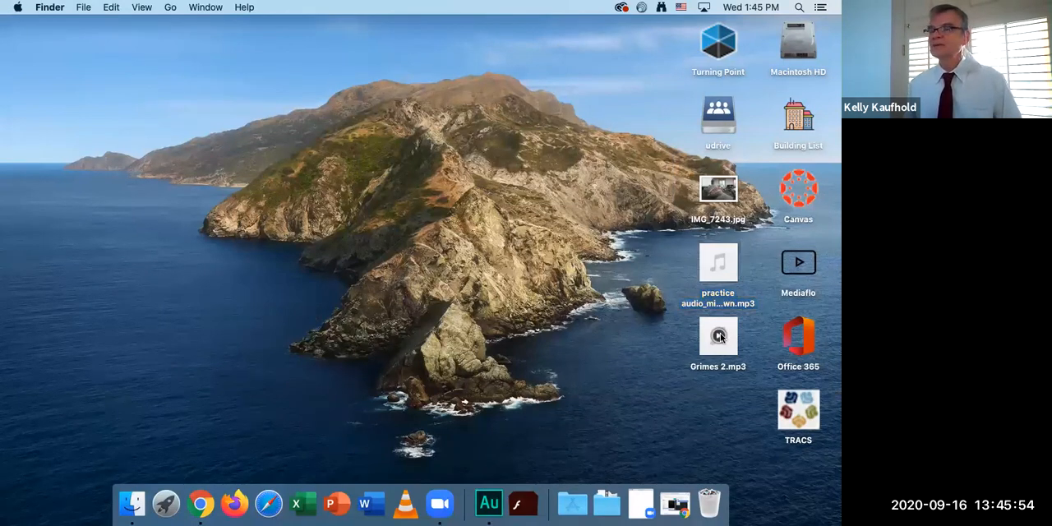